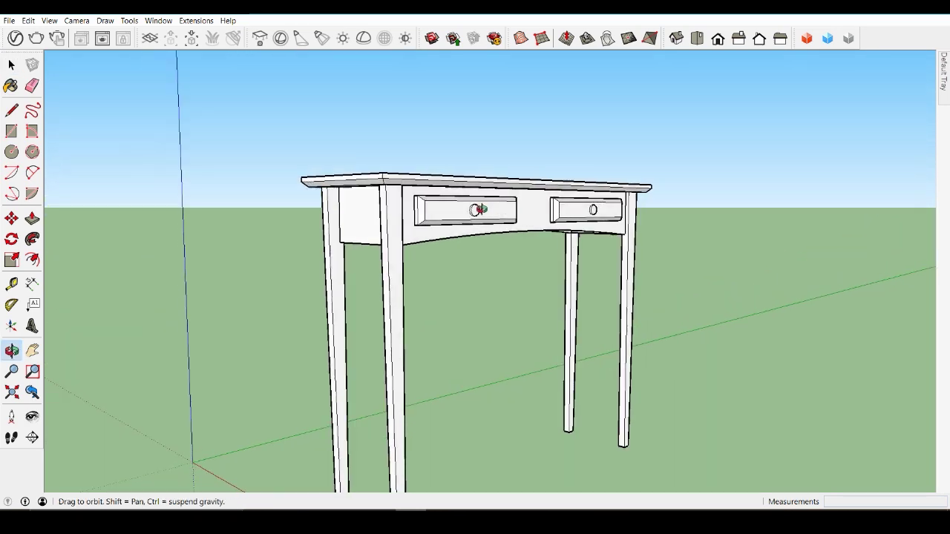
Select the entire finished console table and erase it from the model.
key("space")
scroll(371, 208, "down", 2)
middle_click_drag(371, 207, 436, 225)
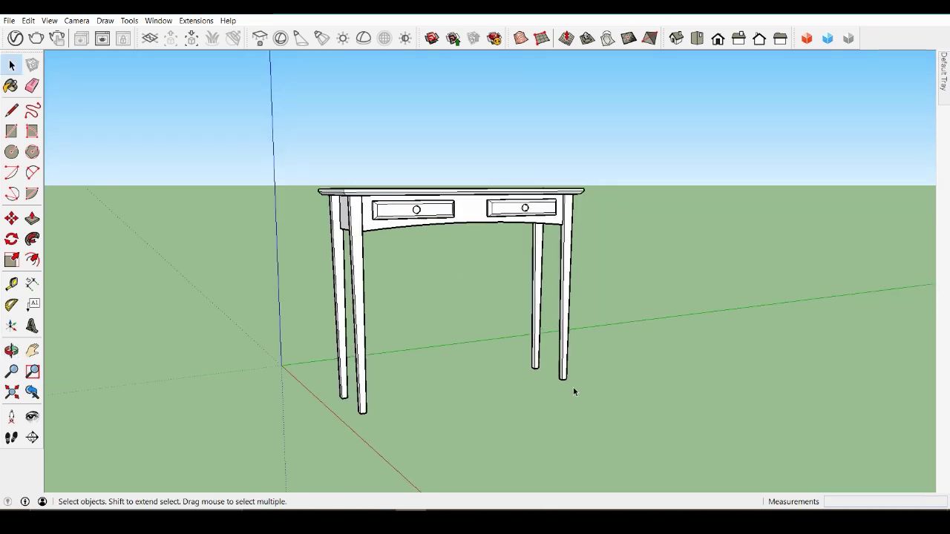
left_click_drag(574, 389, 295, 114)
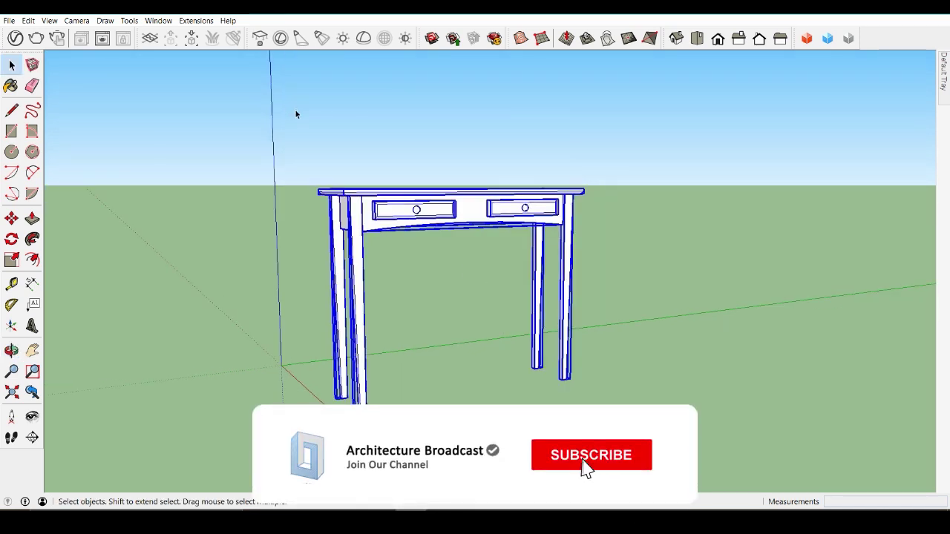
right_click(385, 209)
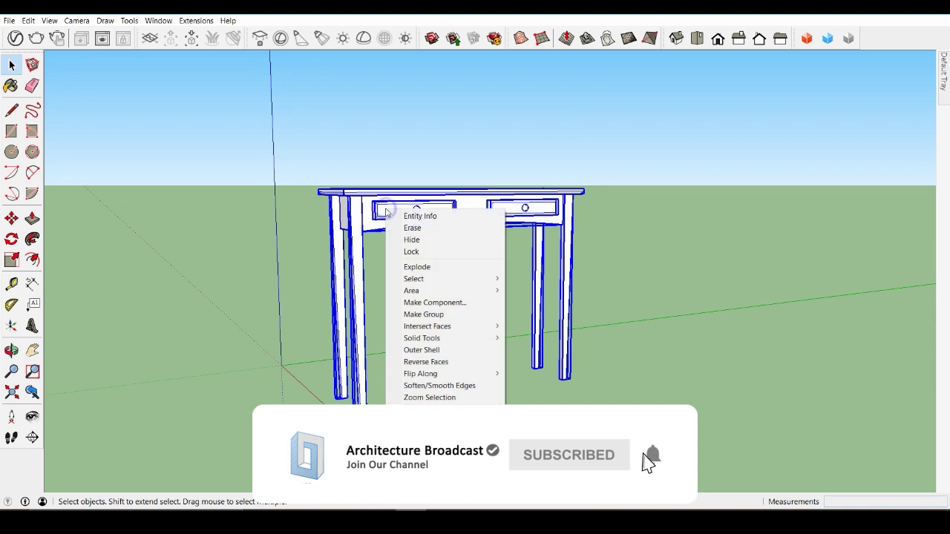
left_click(425, 236)
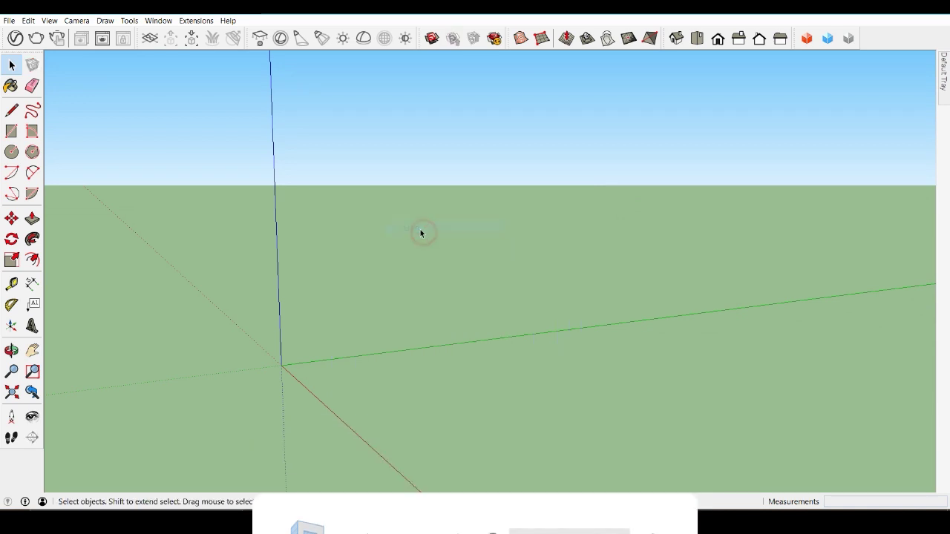
Draw a 14" by 48" rectangle flat on the ground near the origin.
middle_click_drag(460, 222, 334, 215)
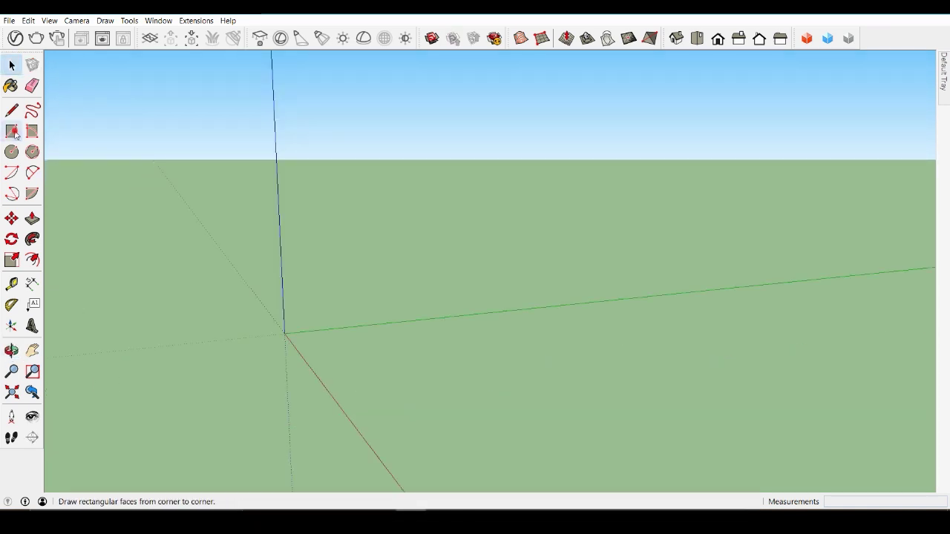
left_click(12, 132)
left_click(308, 348)
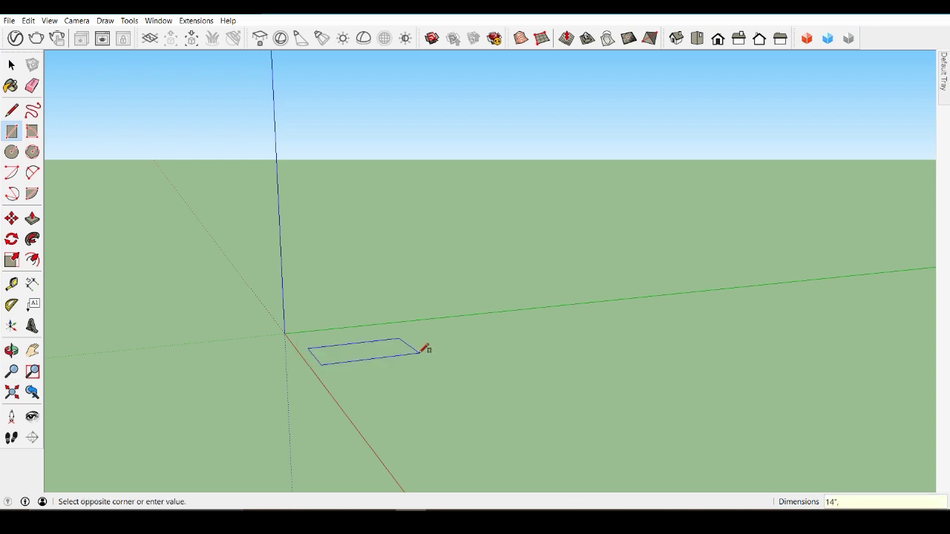
left_click(419, 350)
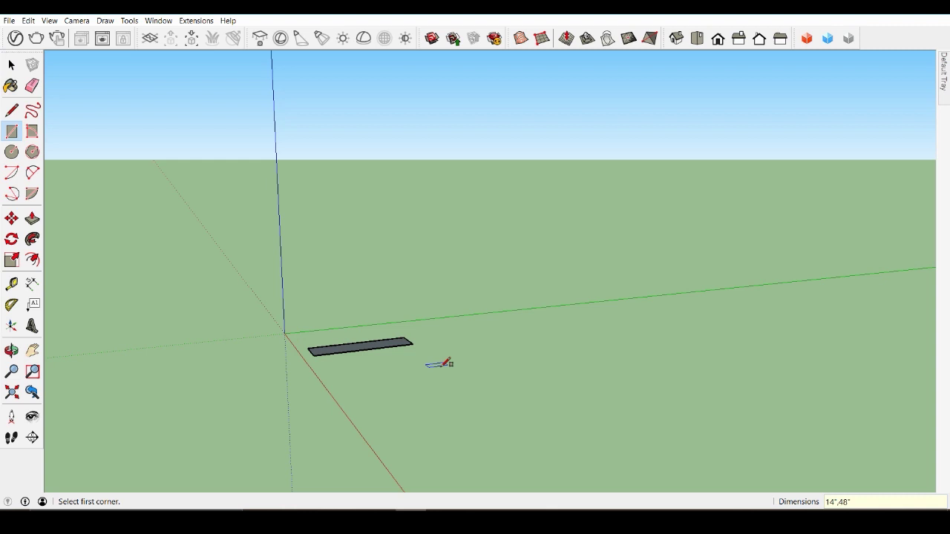
Push/Pull the rectangle upward 1" to form the tabletop slab.
scroll(290, 374, "up", 5)
scroll(431, 348, "up", 2)
left_click(32, 218)
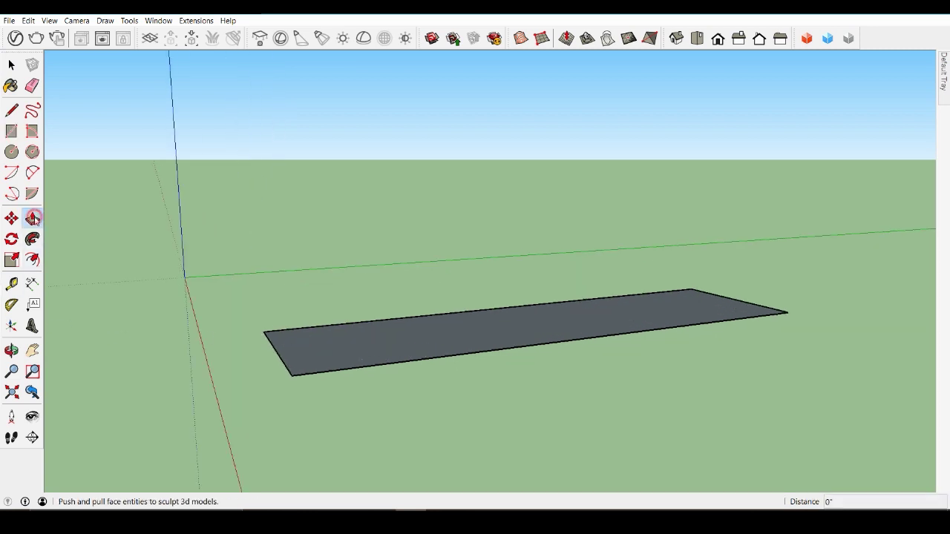
left_click(311, 356)
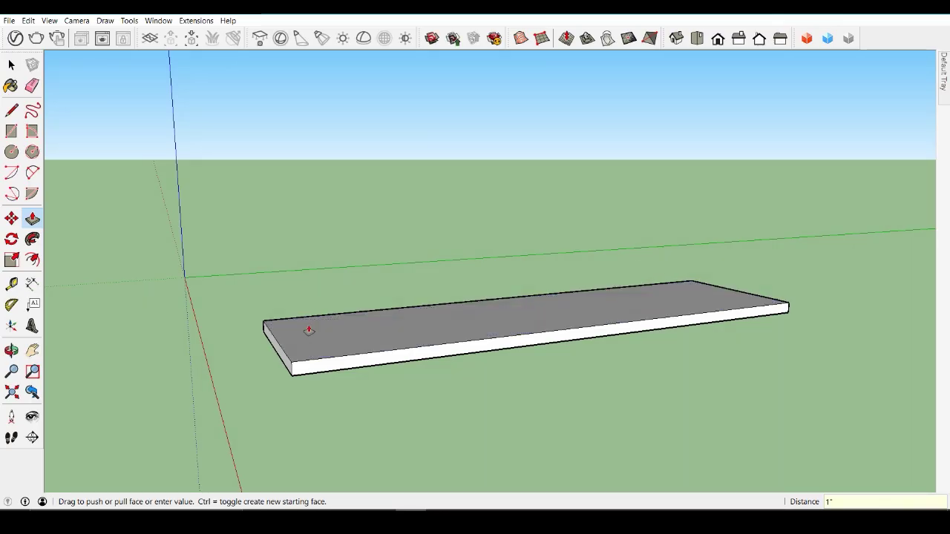
left_click(309, 331)
Draw a diagonal line about 11/16" long on the slab's long side, from the midpoint of the vertical corner edge to the bottom edge.
scroll(318, 373, "up", 3)
middle_click_drag(312, 373, 374, 349)
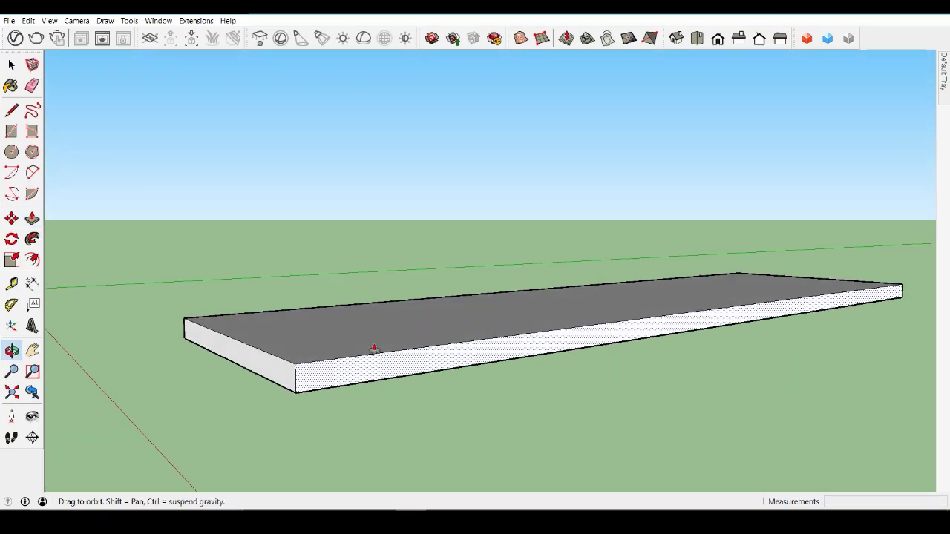
left_click(11, 110)
scroll(252, 348, "up", 3)
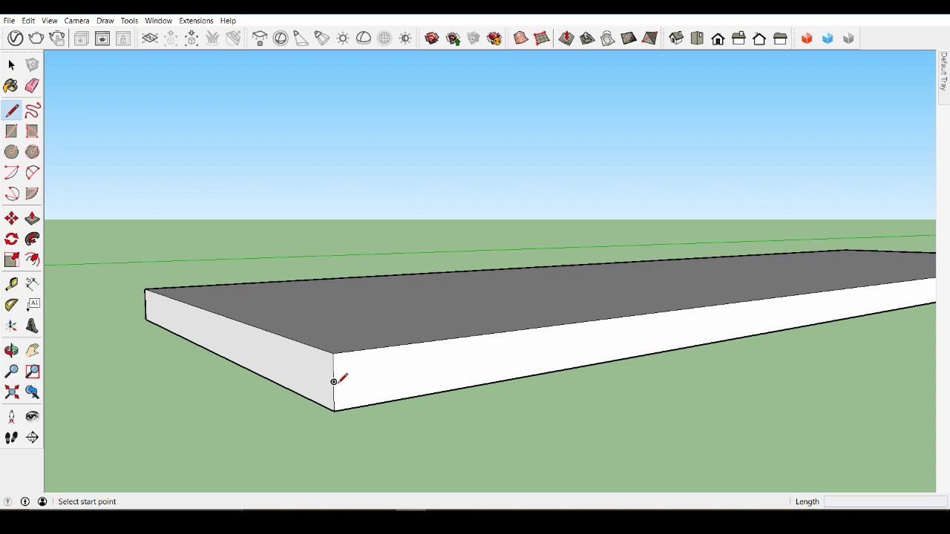
left_click(334, 382)
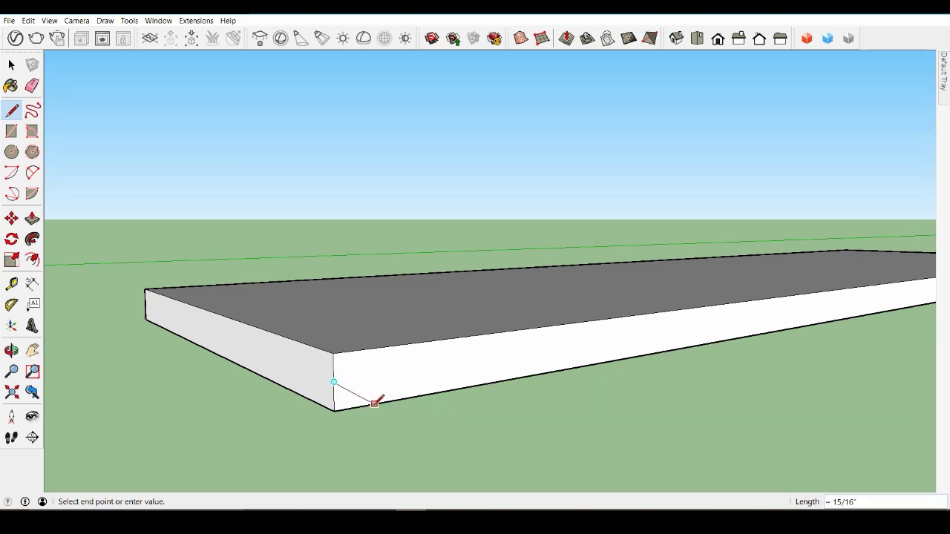
left_click(361, 405)
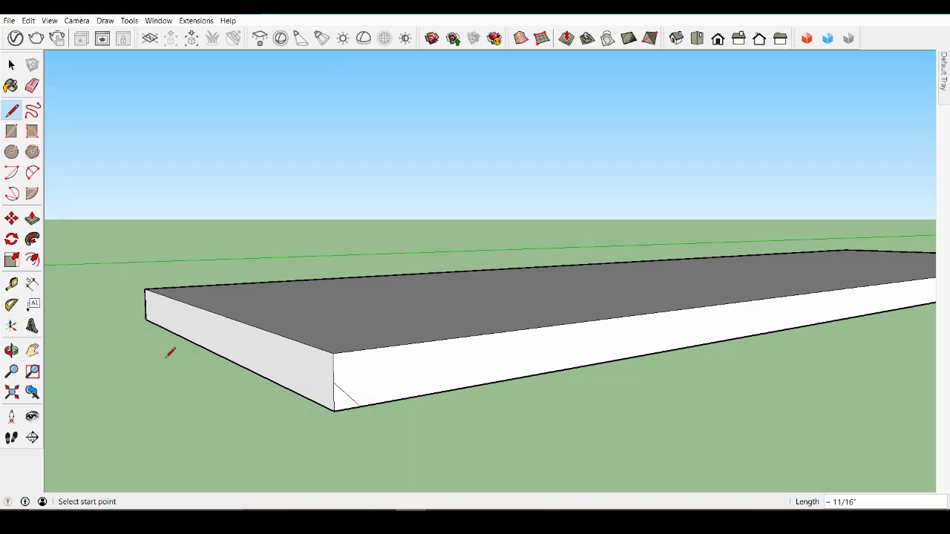
middle_click_drag(452, 321, 526, 148)
scroll(536, 163, "down", 3)
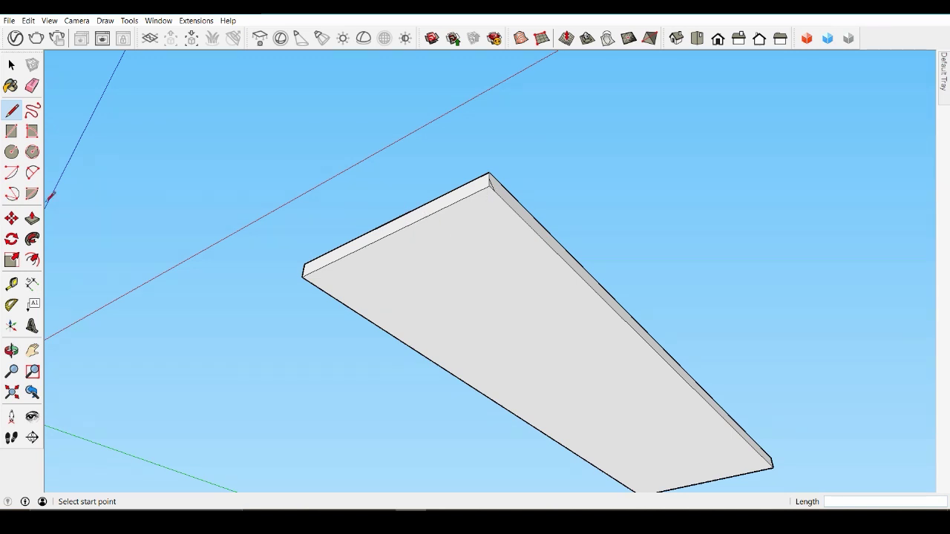
left_click(32, 239)
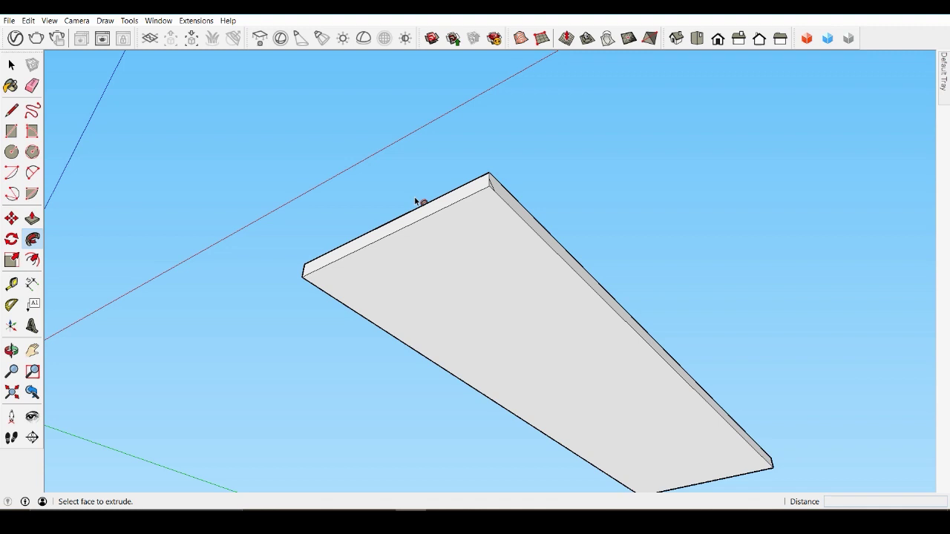
left_click(491, 186)
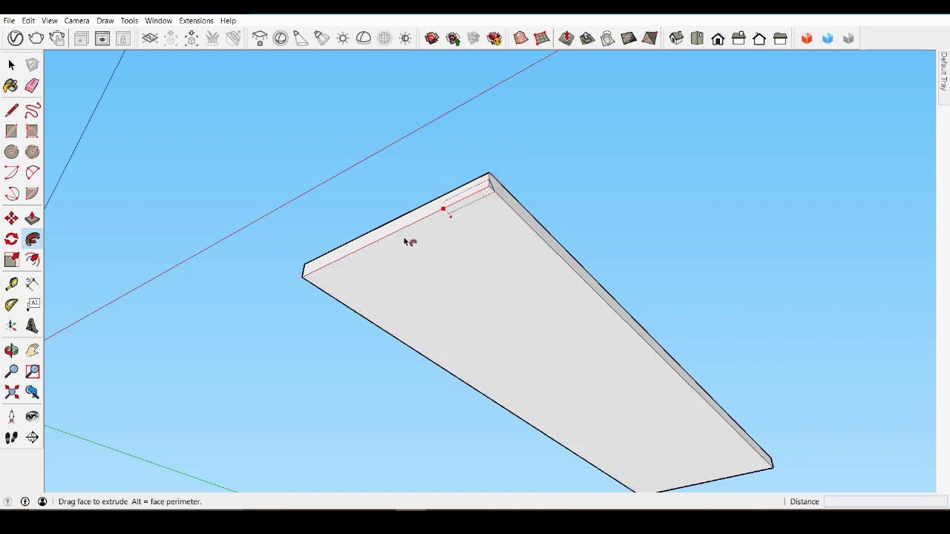
key("Escape")
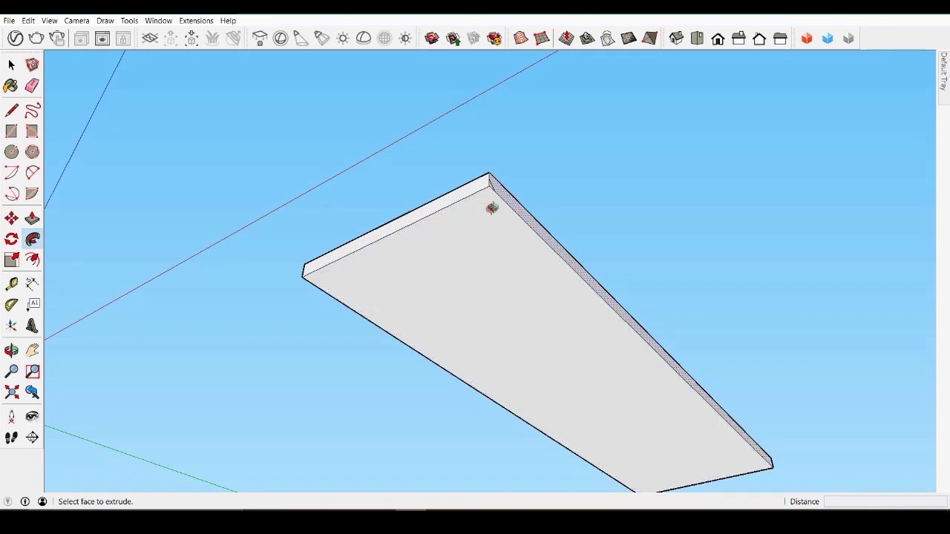
Bevel the tabletop's lower edge all around by running Follow Me on the small corner triangle along the underside's perimeter.
middle_click_drag(492, 213, 472, 226)
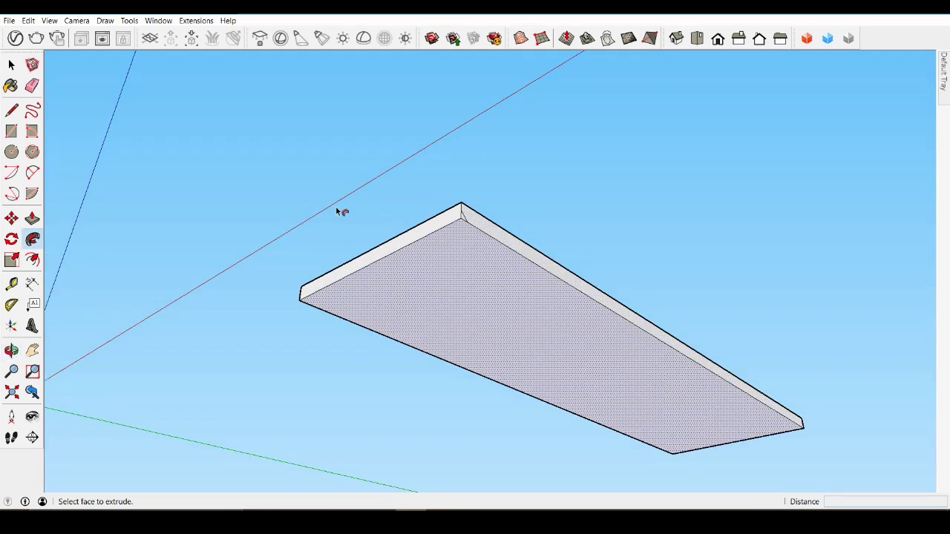
left_click(12, 66)
left_click(460, 272)
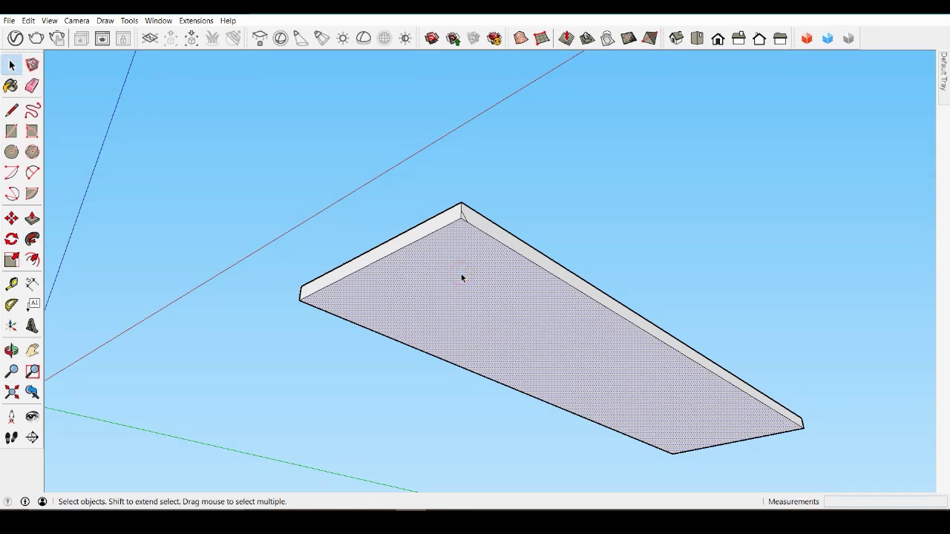
double_click(461, 274)
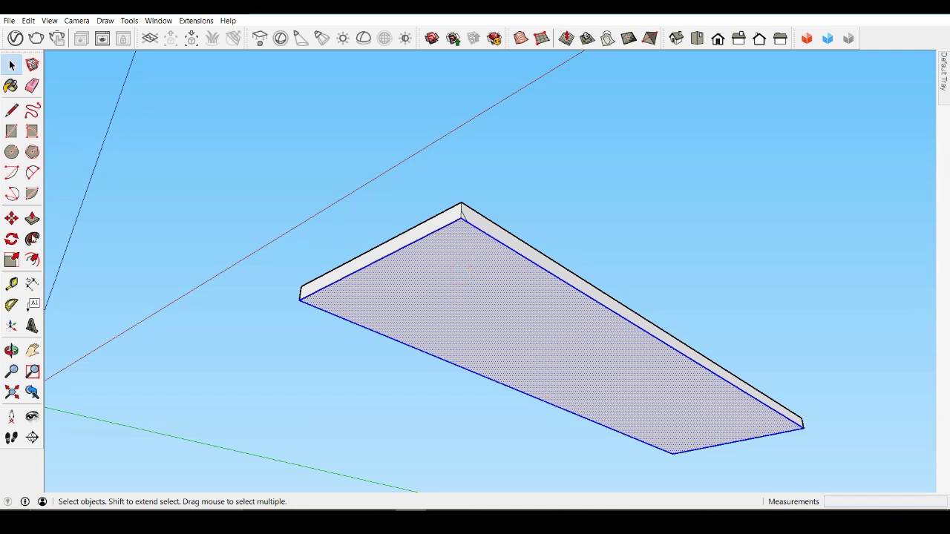
left_click(33, 239)
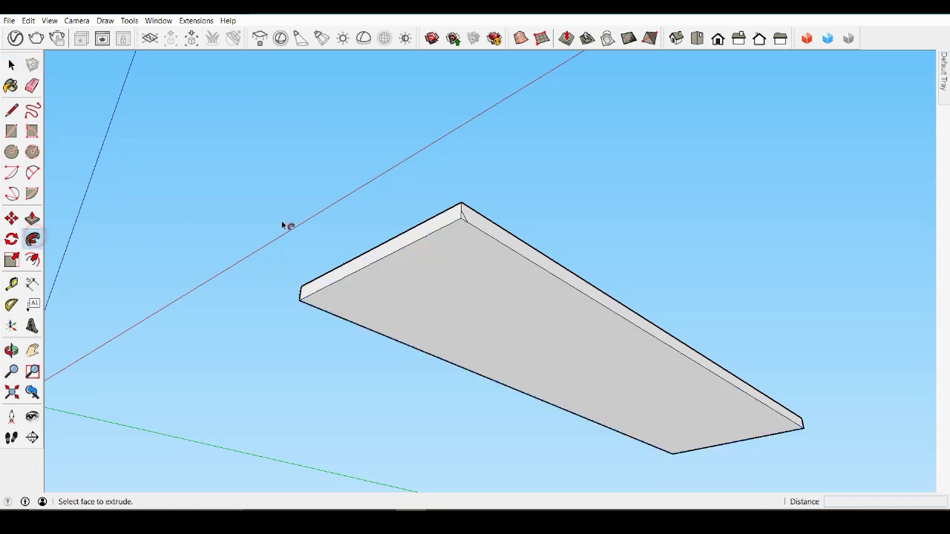
left_click(459, 217)
left_click(467, 215, "alt")
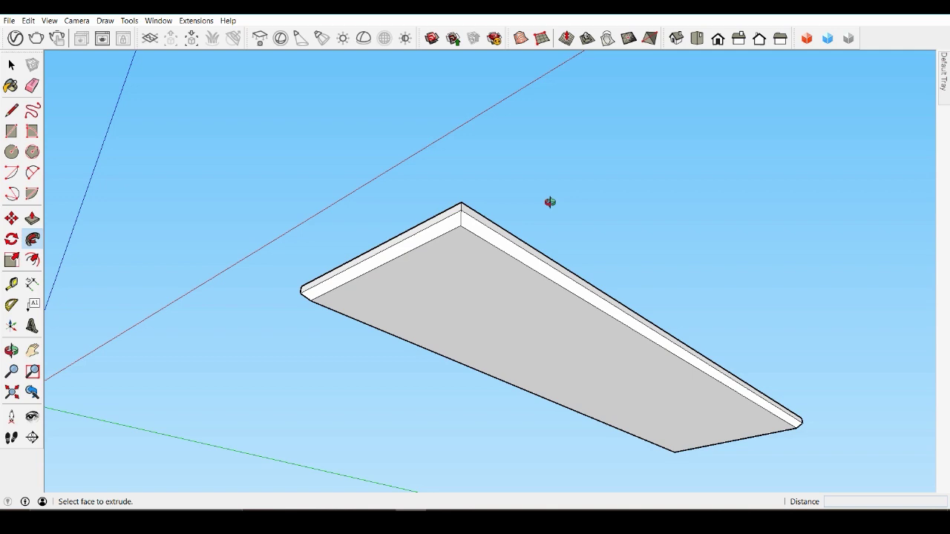
middle_click_drag(549, 202, 521, 256)
scroll(512, 249, "down", 3)
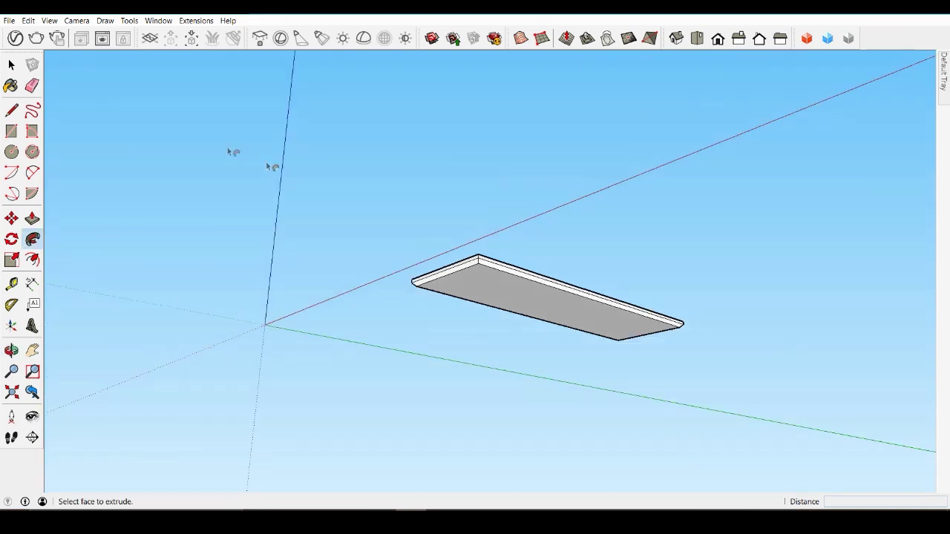
Select the whole beveled tabletop and move it 37" straight up along the blue axis.
left_click(11, 64)
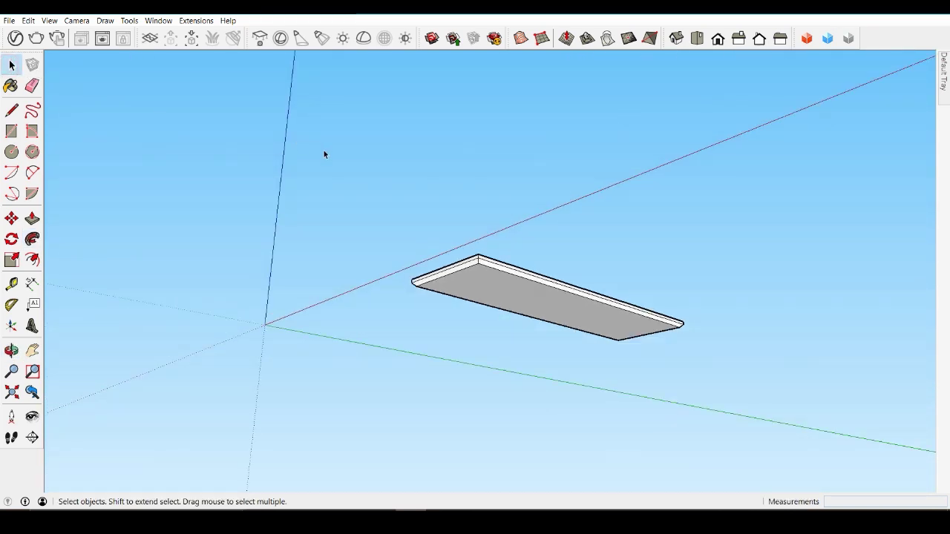
middle_click_drag(323, 155, 352, 305)
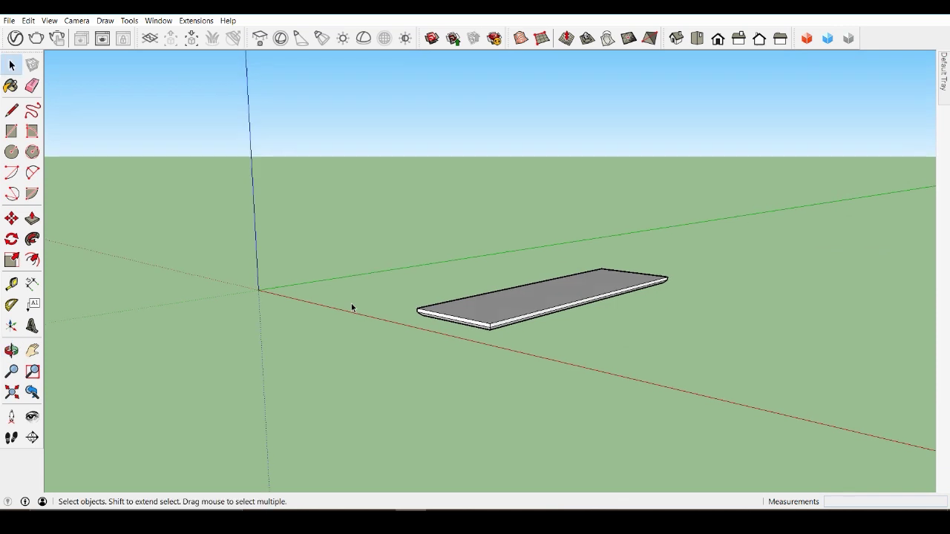
double_click(488, 312)
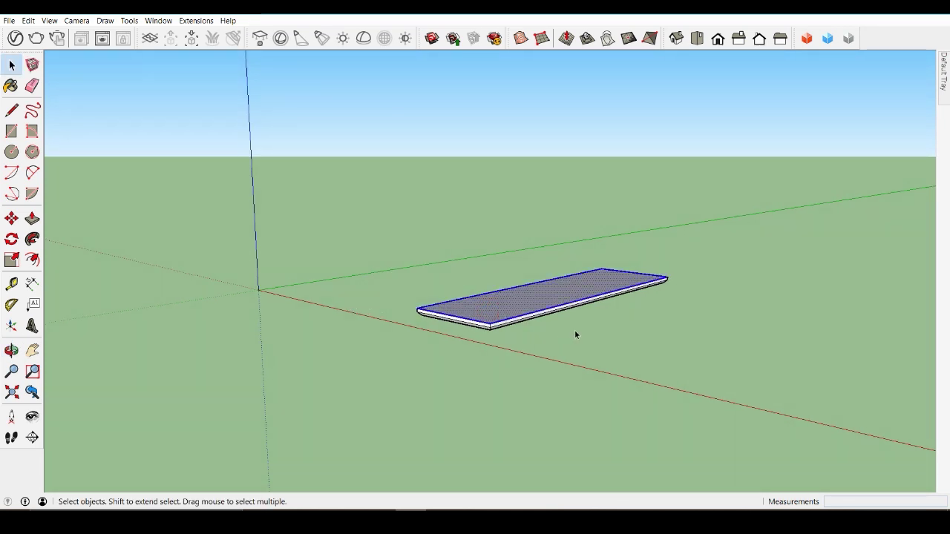
triple_click(546, 299)
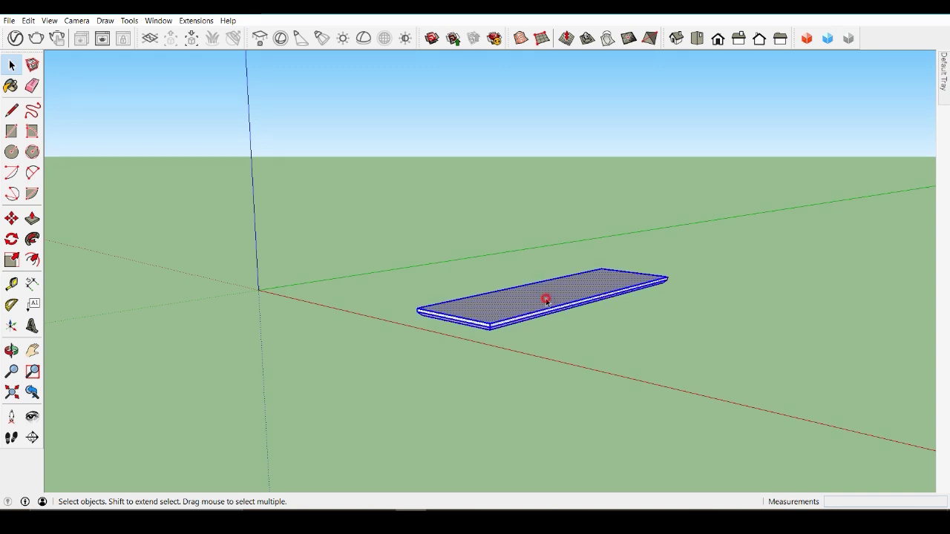
middle_click_drag(591, 290, 506, 275)
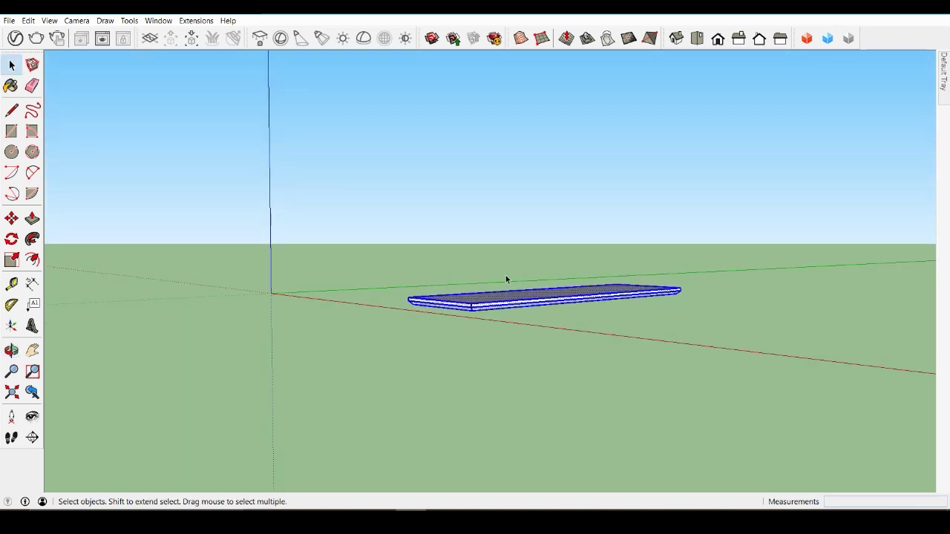
scroll(505, 275, "up", 2)
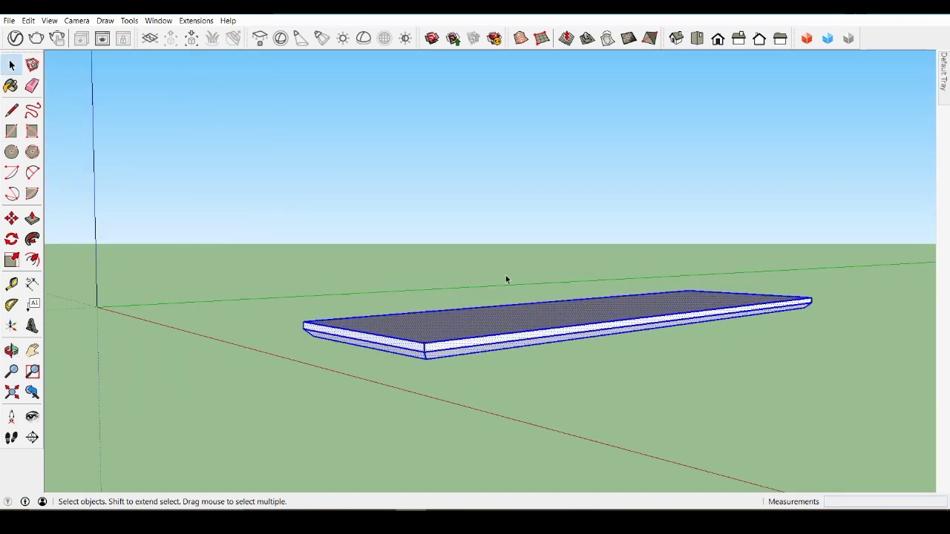
left_click(11, 219)
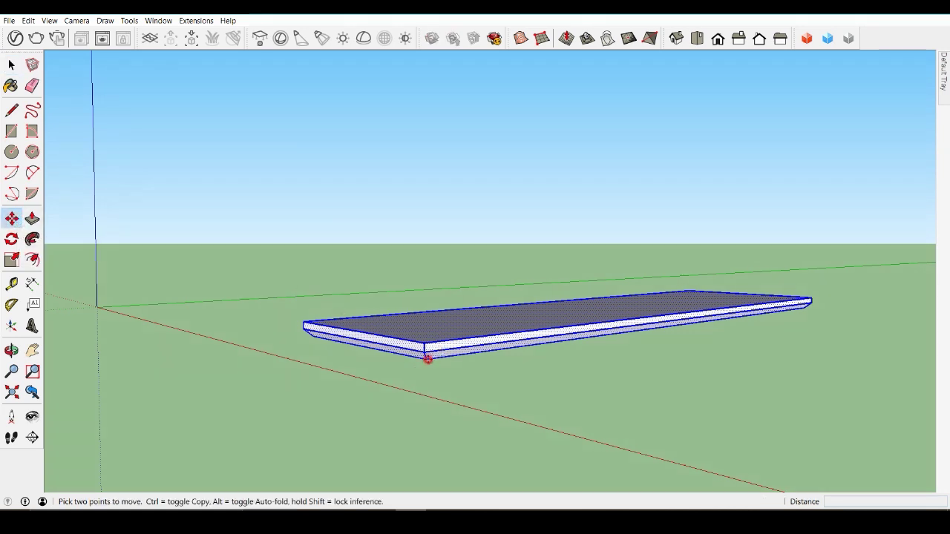
left_click(426, 346)
left_click(424, 263)
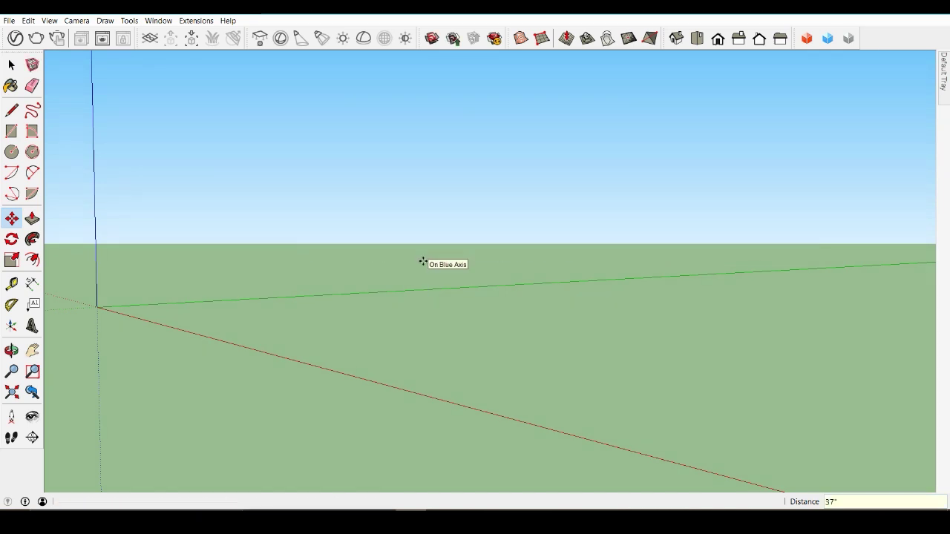
scroll(444, 278, "down", 4)
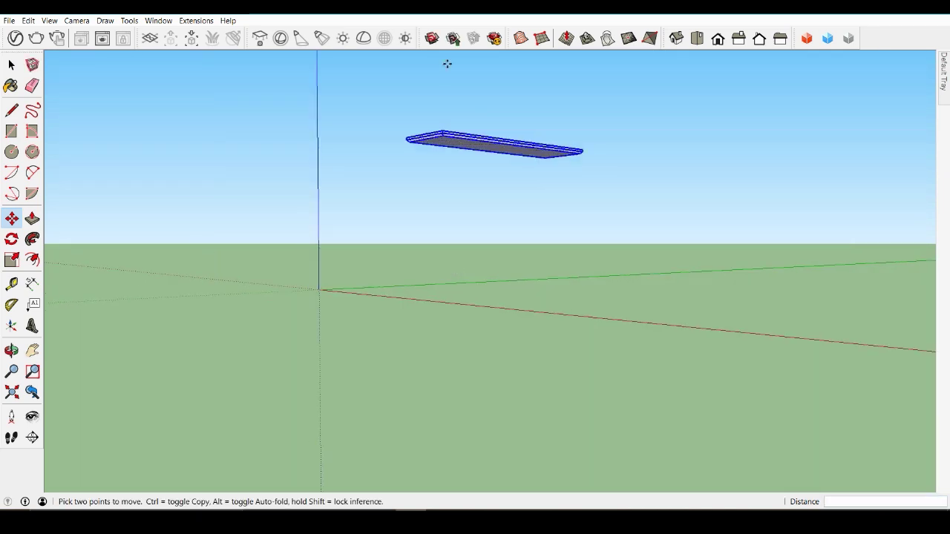
scroll(455, 104, "up", 6)
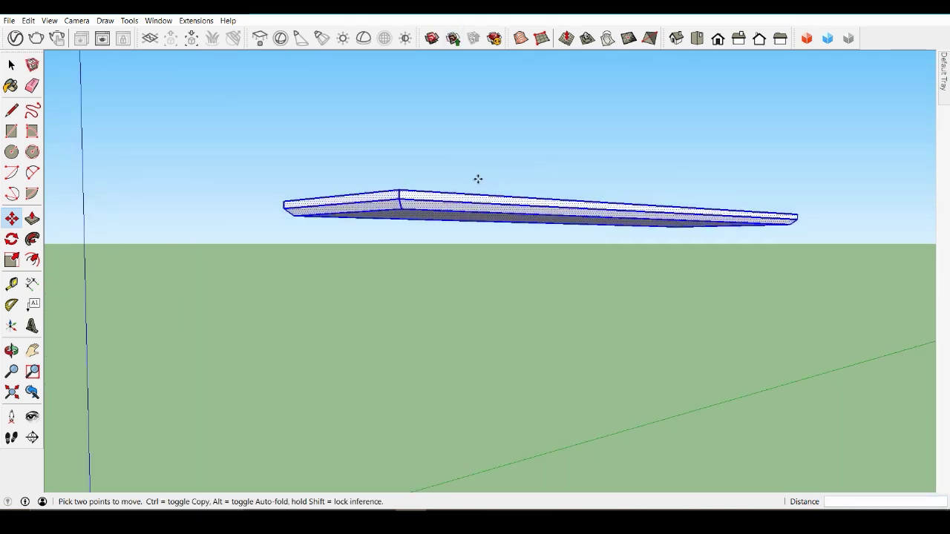
middle_click_drag(477, 178, 500, 114)
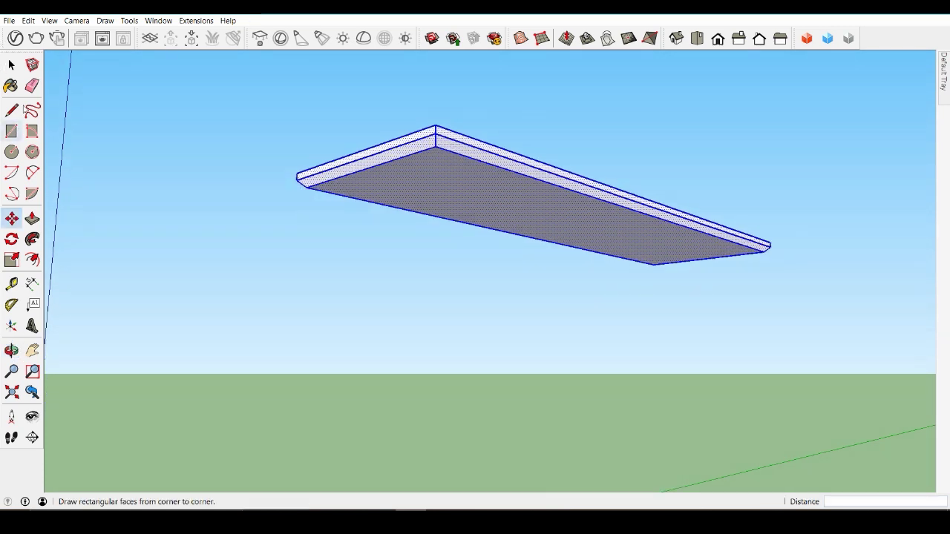
left_click(11, 65)
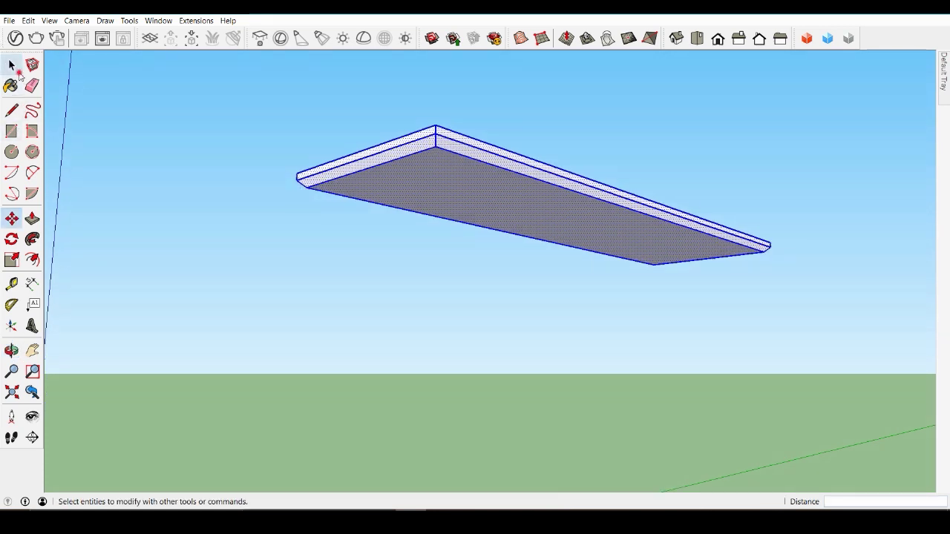
Draw a rectangle about 1 15/16" by 1 3/16" from the near corner of the tabletop's underside.
left_click(274, 127)
left_click(11, 130)
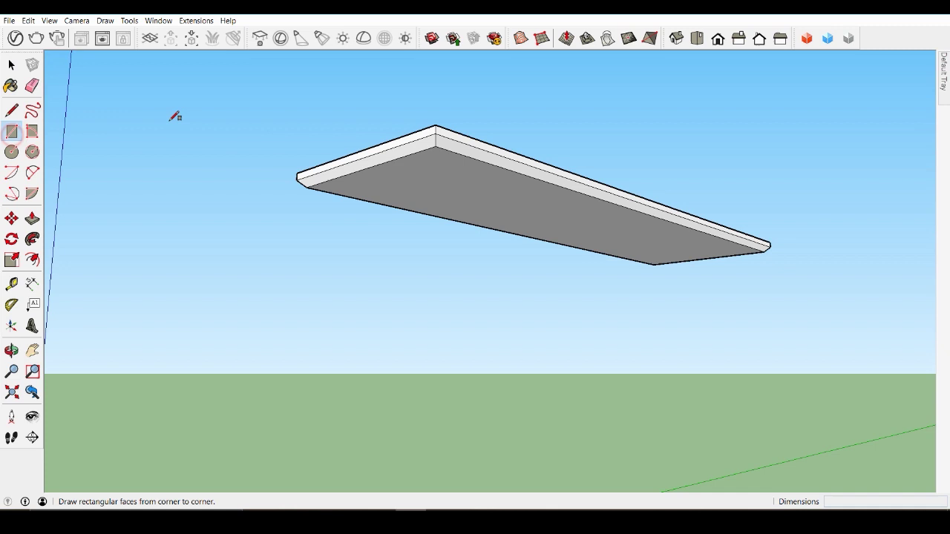
scroll(479, 183, "up", 3)
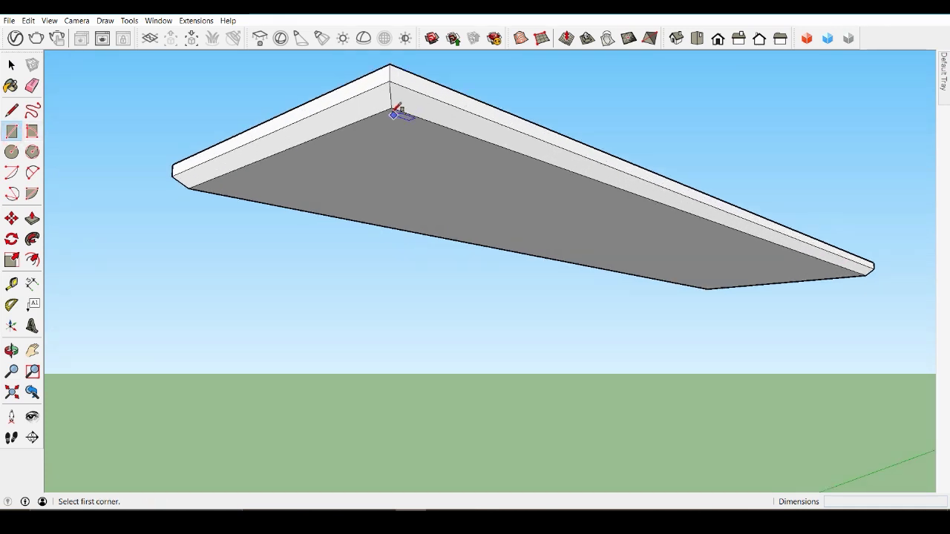
left_click(391, 108)
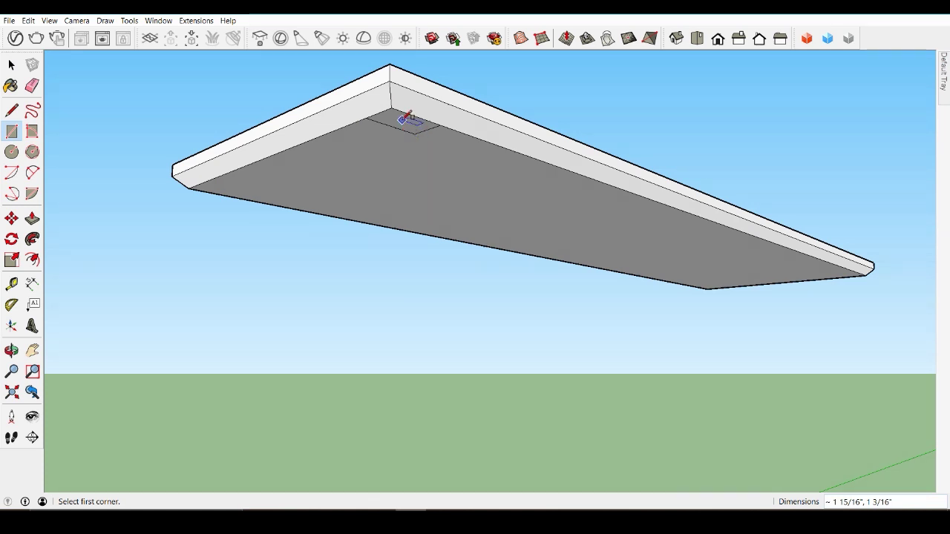
scroll(407, 121, "up", 2)
middle_click_drag(409, 123, 416, 69)
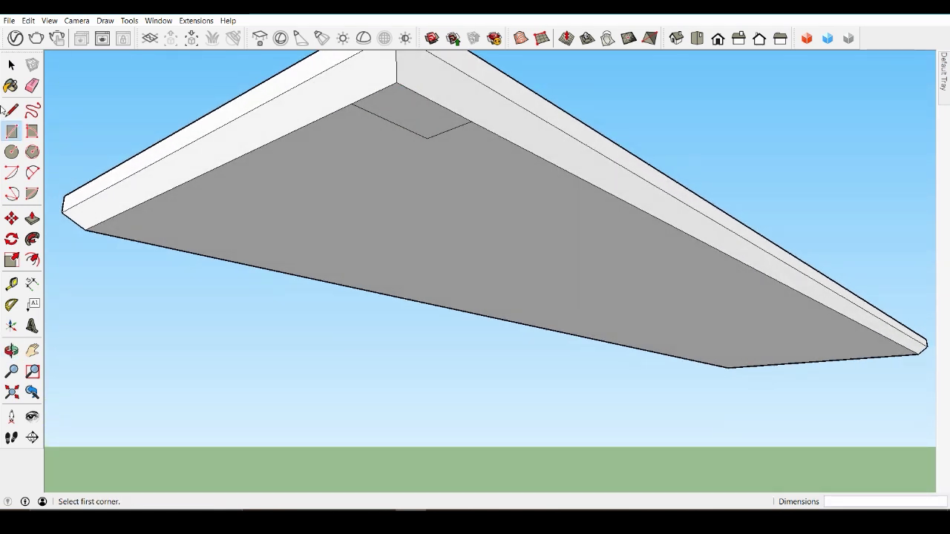
Try to move the small corner rectangle about 2 9/16" inward across the tabletop's underside.
left_click(11, 65)
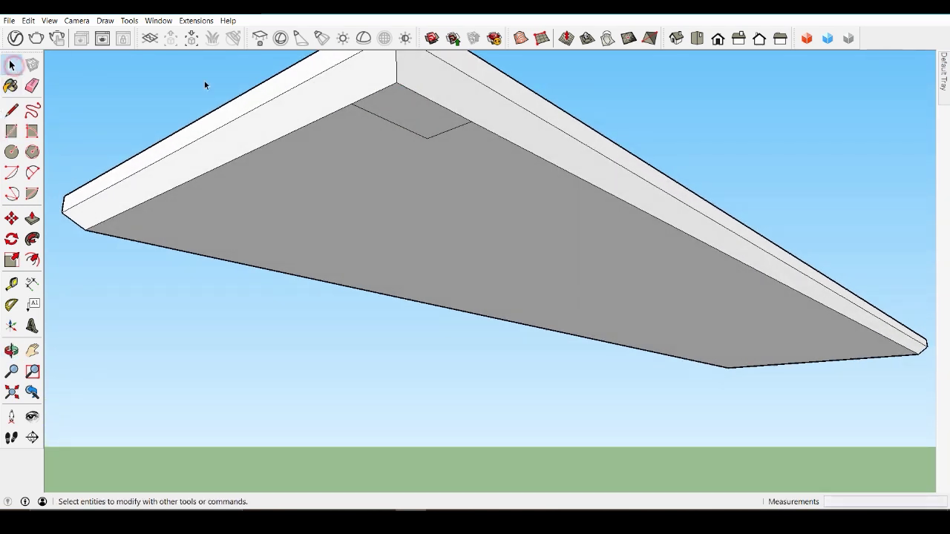
triple_click(394, 111)
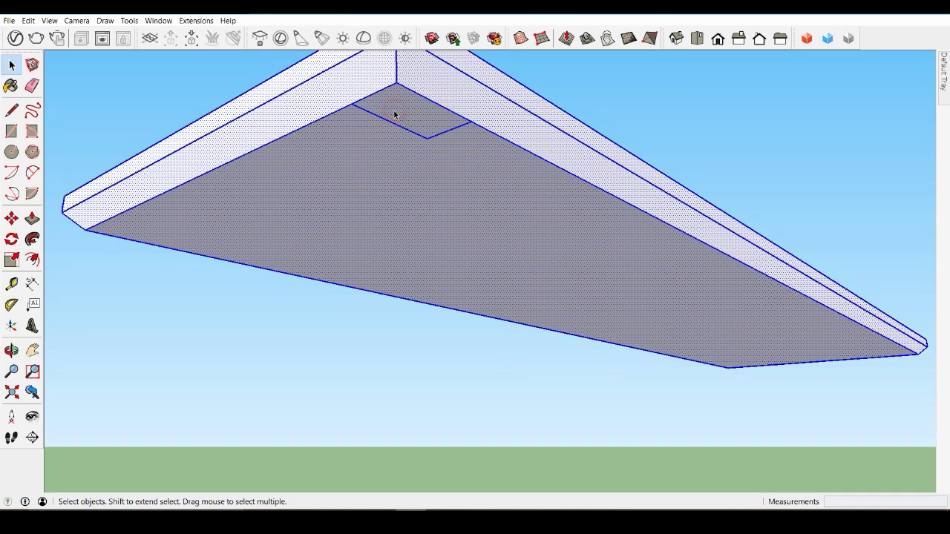
left_click(394, 111)
double_click(394, 112)
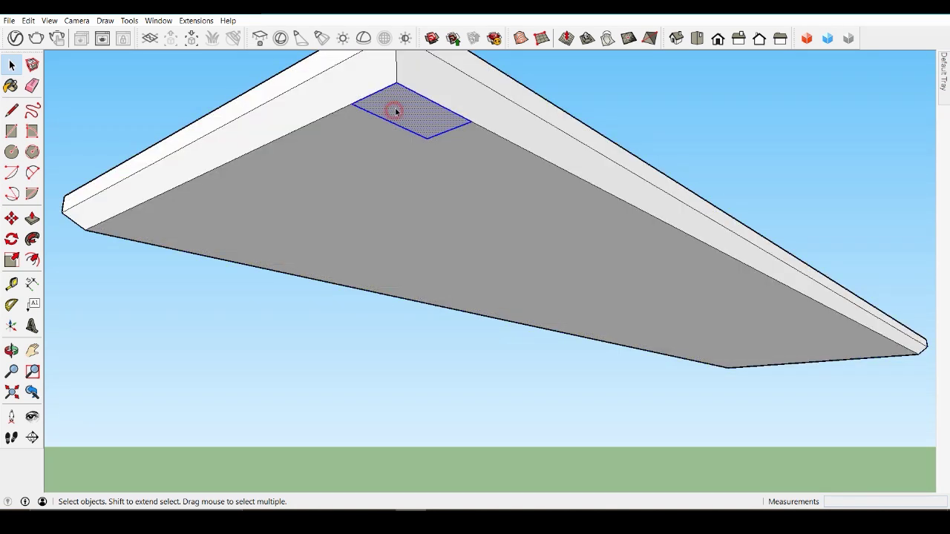
left_click(11, 218)
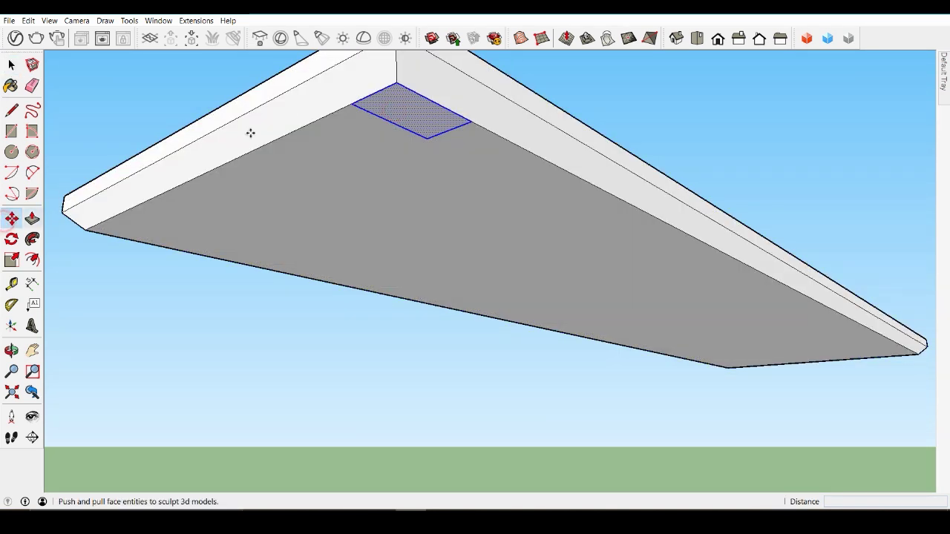
left_click(387, 87)
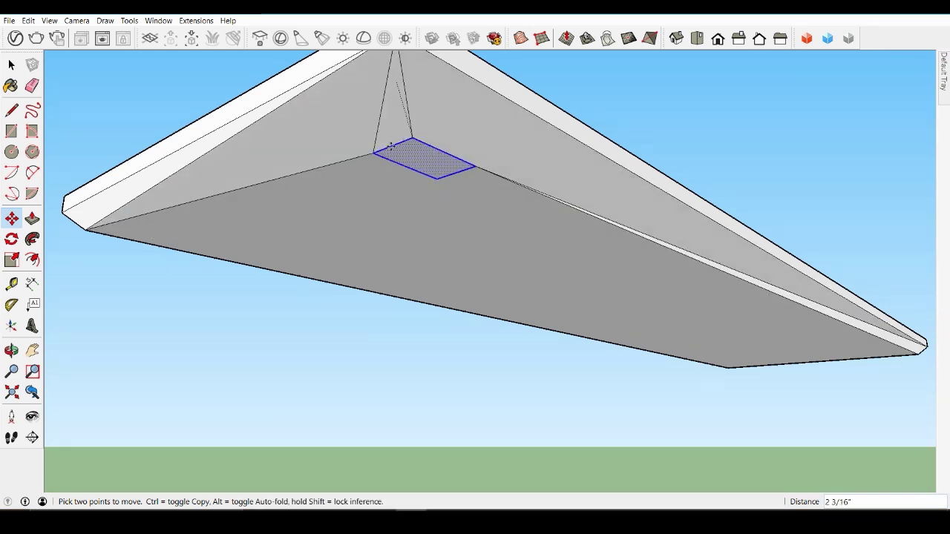
left_click(416, 146)
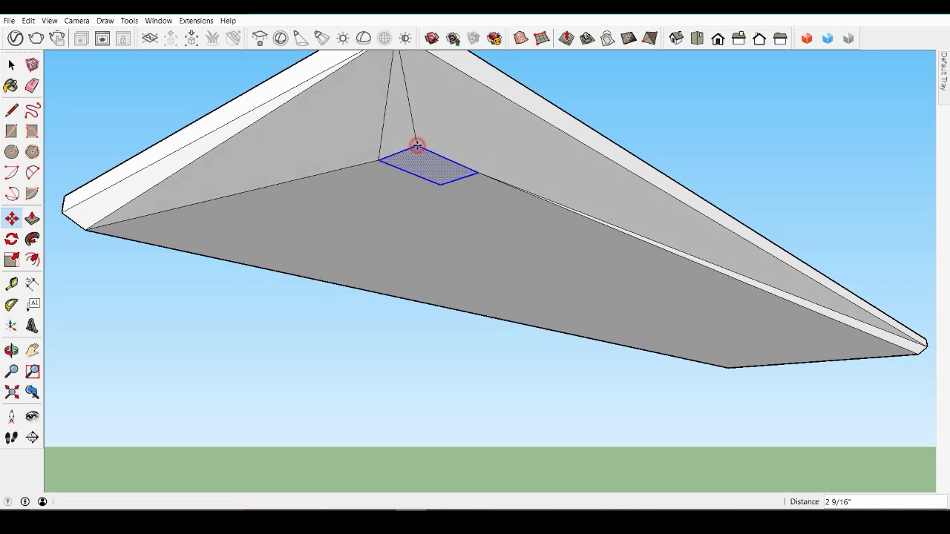
Undo the rectangle's move and its drawing on the tabletop's underside.
mouse_move(443, 160)
middle_mouse_down()
mouse_move(486, 218)
mouse_move(361, 226)
mouse_move(400, 235)
mouse_move(448, 161)
mouse_move(452, 173)
middle_mouse_up()
scroll(472, 153, "down", 2)
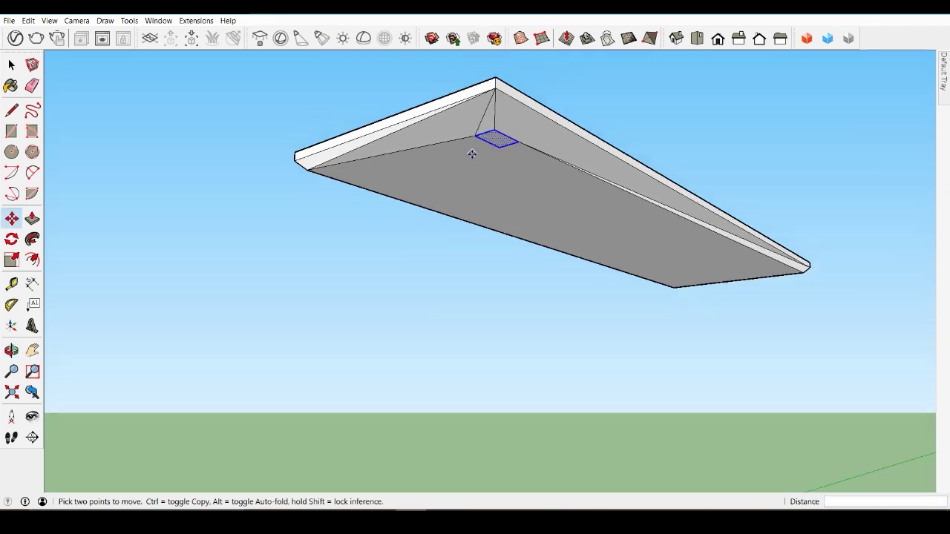
scroll(514, 94, "up", 3)
left_click(515, 94)
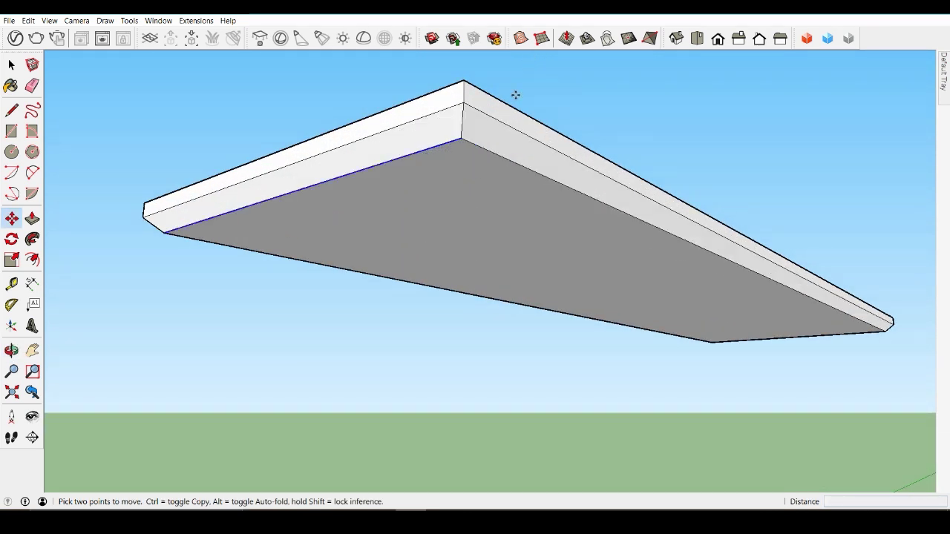
scroll(484, 149, "down", 1)
scroll(609, 100, "up", 1)
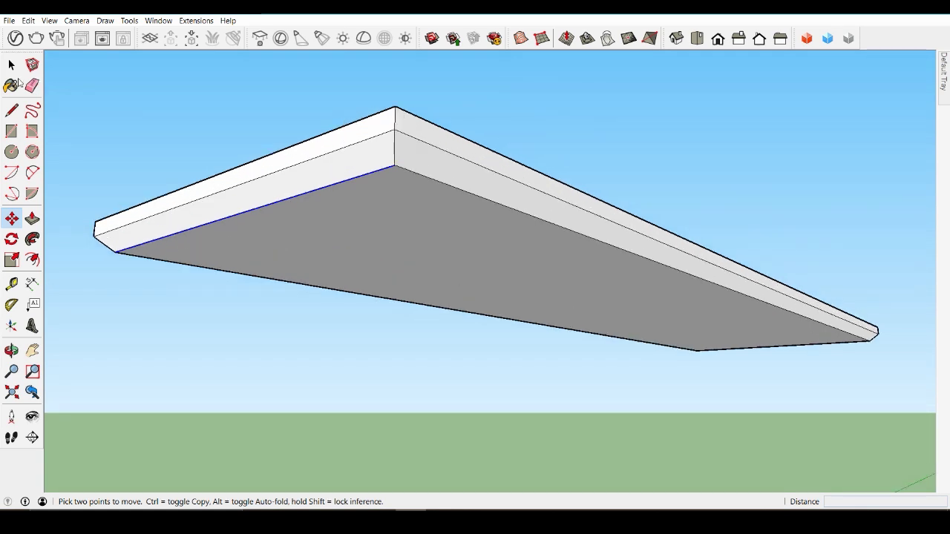
Turn the whole beveled tabletop into a group.
left_click(15, 65)
left_click(455, 292)
middle_click_drag(456, 292, 435, 176)
Draw a 1" by 2" rectangle from the near corner of the grouped tabletop's underside.
key("r")
left_click(450, 158)
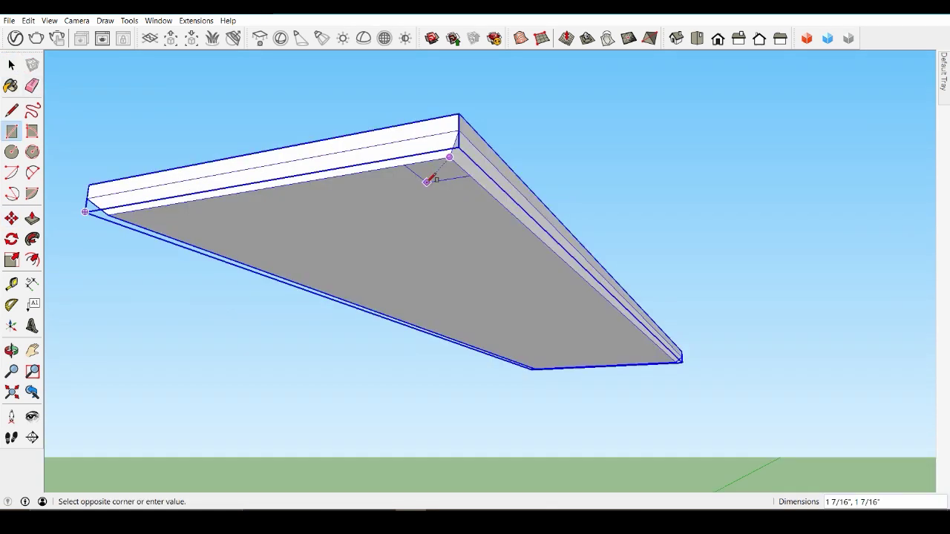
type(",2")
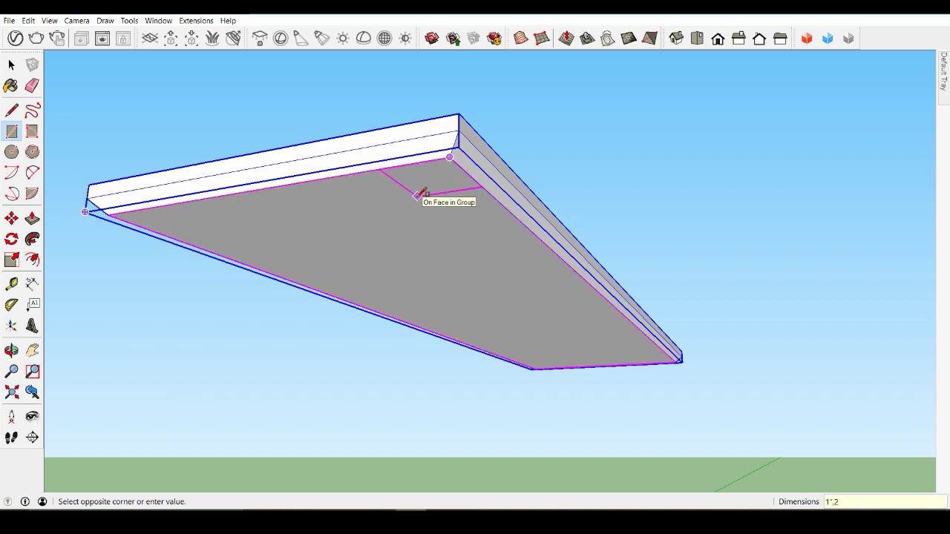
left_click(417, 195)
scroll(427, 182, "up", 2)
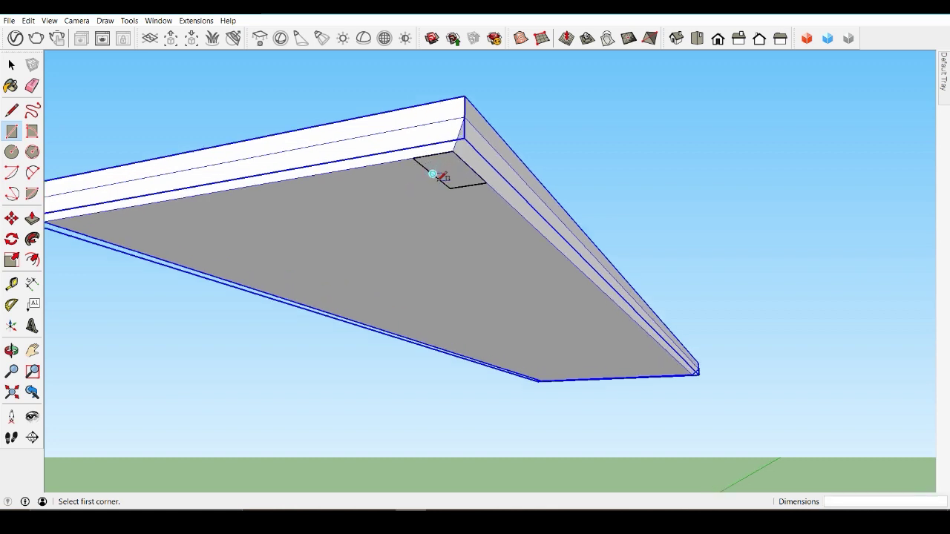
Measure the rectangle's short side and place guide lines 1" inside the two underside edges that meet at that corner.
left_click(11, 284)
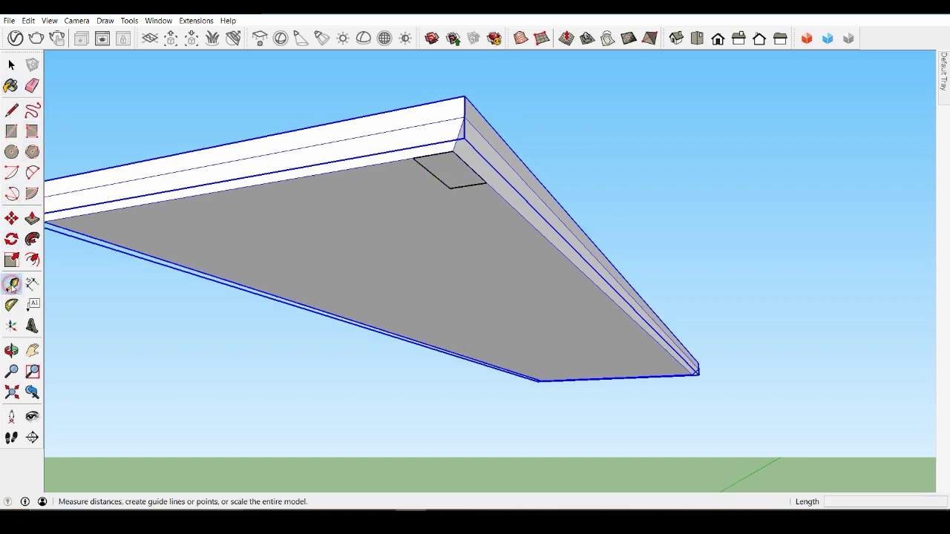
left_click(453, 150)
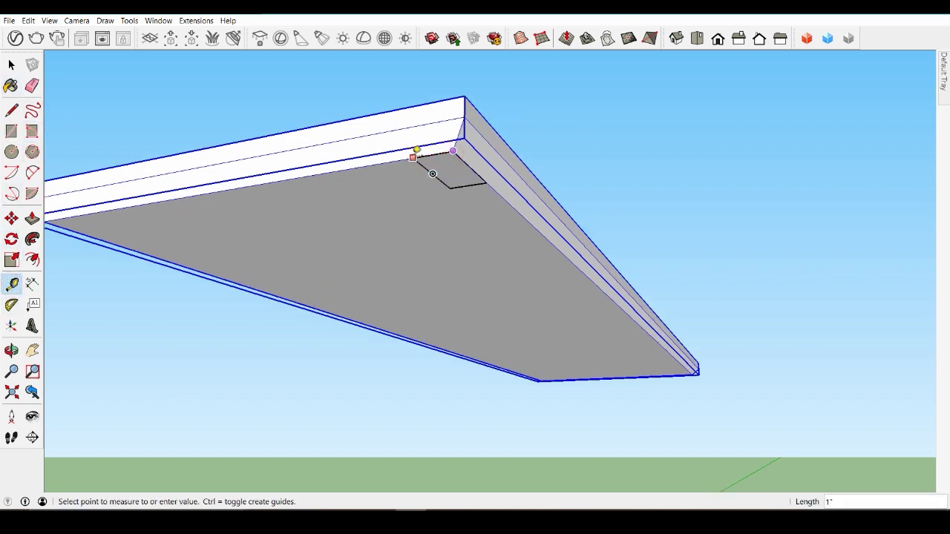
left_click(420, 158)
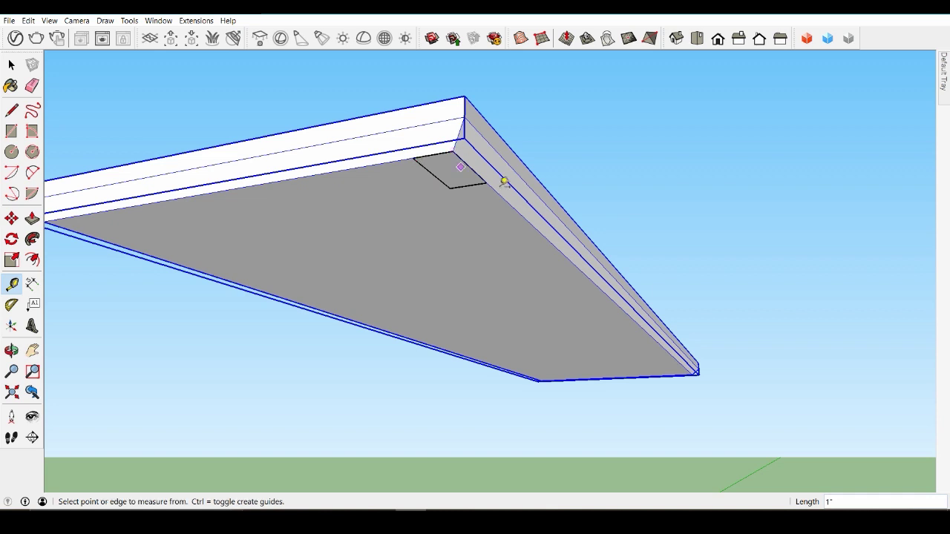
left_click(460, 203)
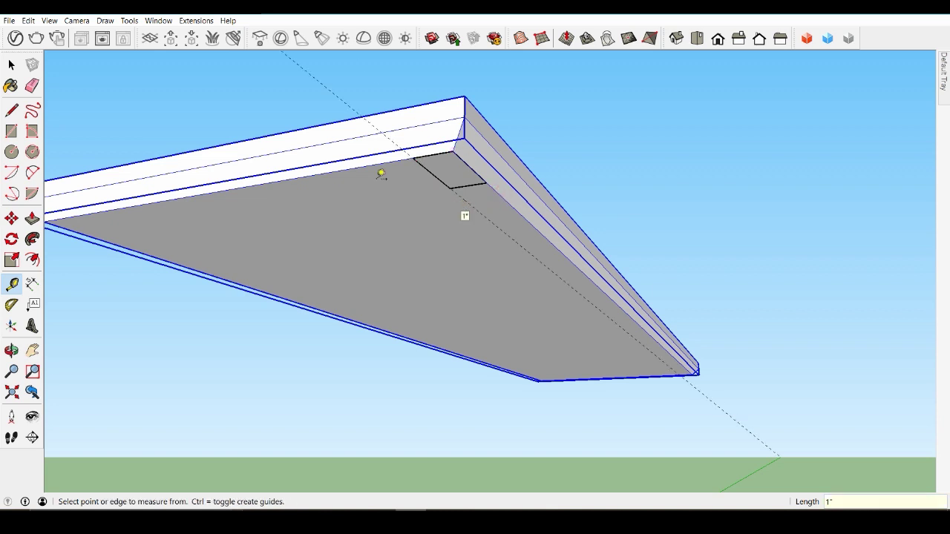
left_click(332, 172)
left_click(359, 189)
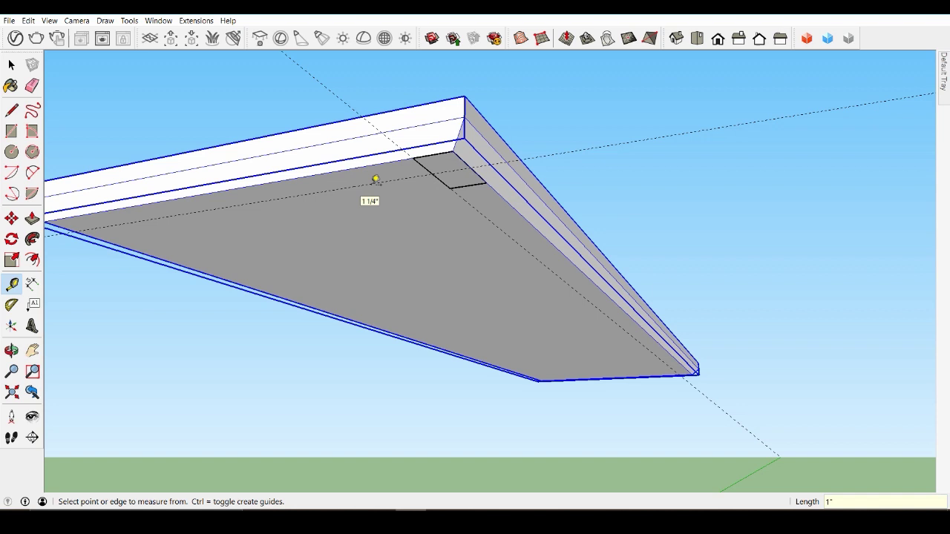
Move the small rectangle by its outer corner to the intersection of the two guide lines.
middle_click_drag(373, 180, 446, 193)
left_click(11, 65)
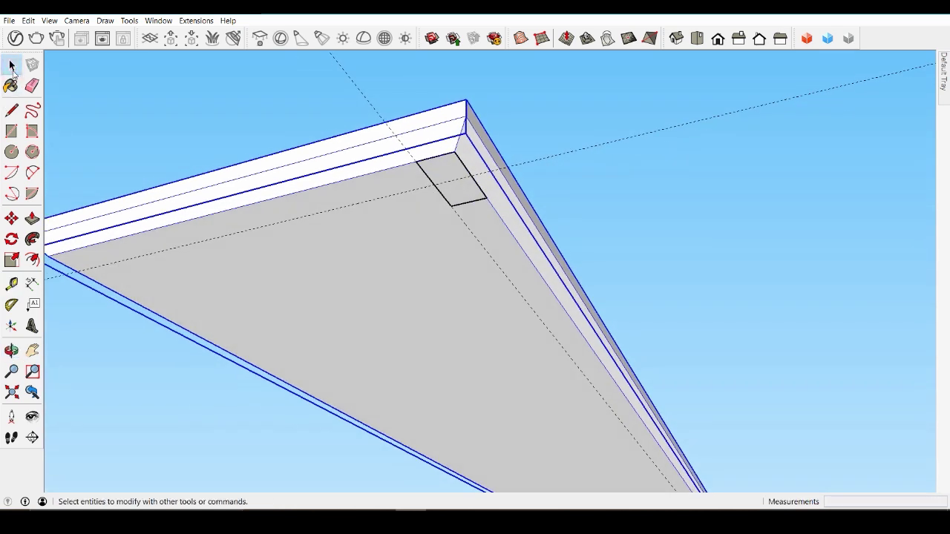
left_click(431, 165)
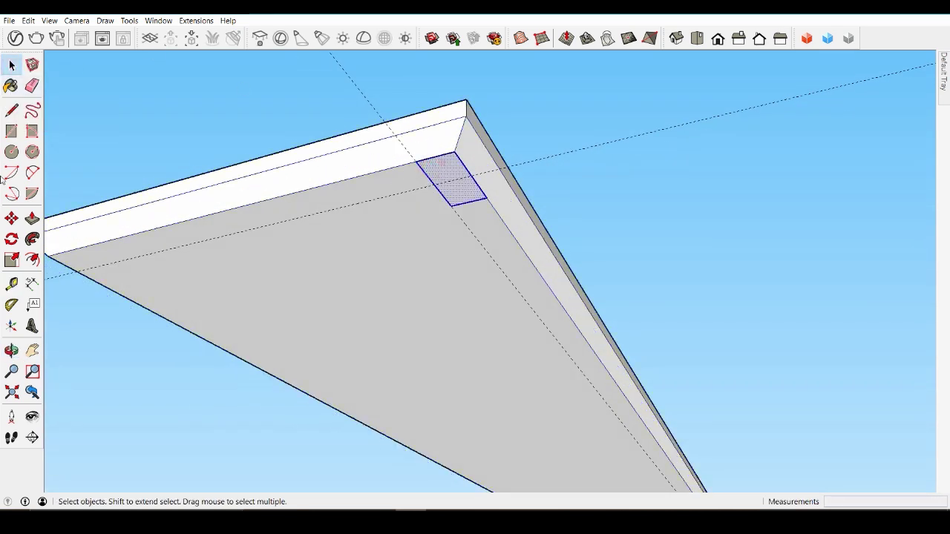
left_click(11, 218)
left_click(453, 152)
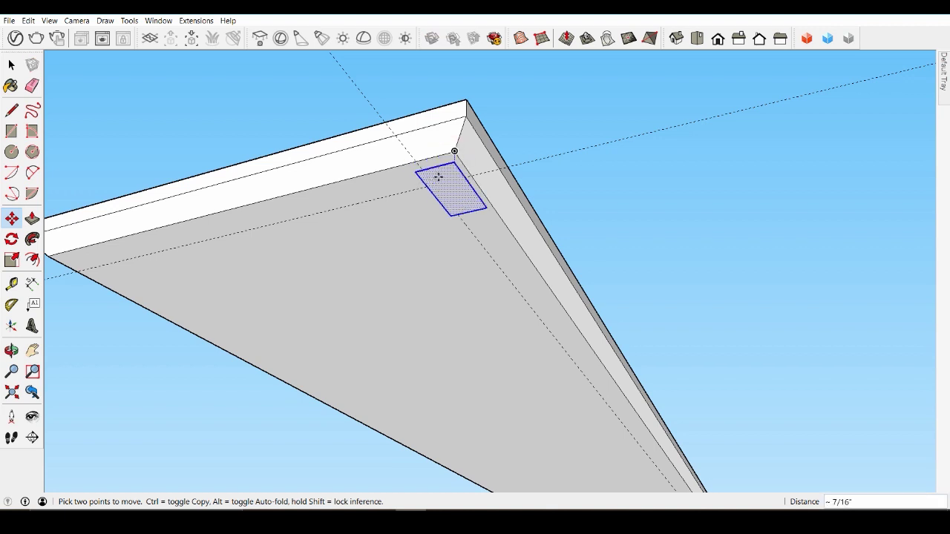
left_click(433, 184)
middle_click_drag(454, 153, 180, 97)
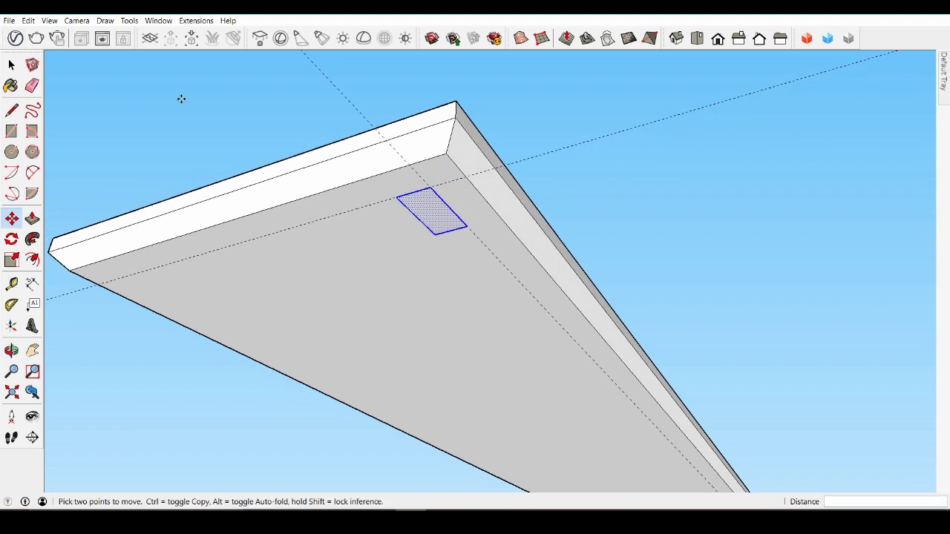
key("Escape")
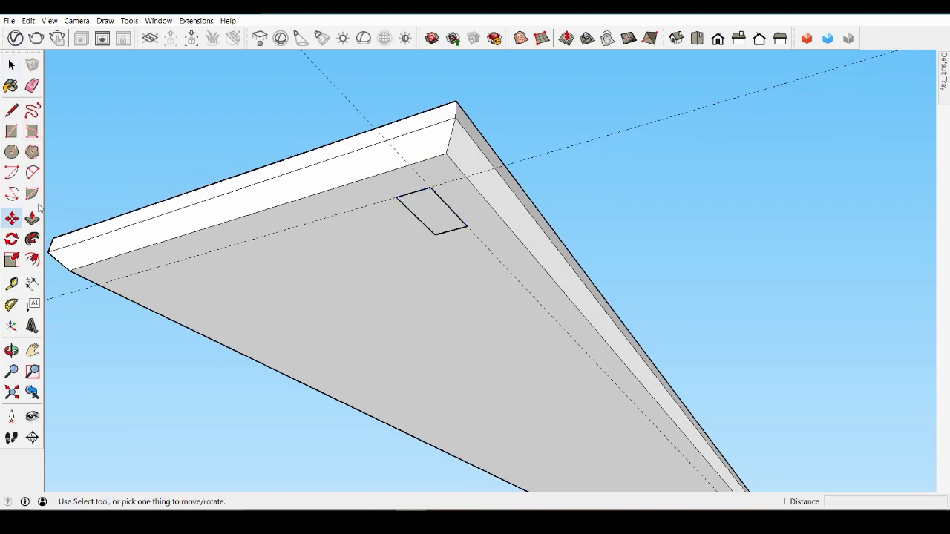
Push/Pull the small rectangle 37" straight down to form a table leg.
left_click(32, 219)
left_click(440, 221)
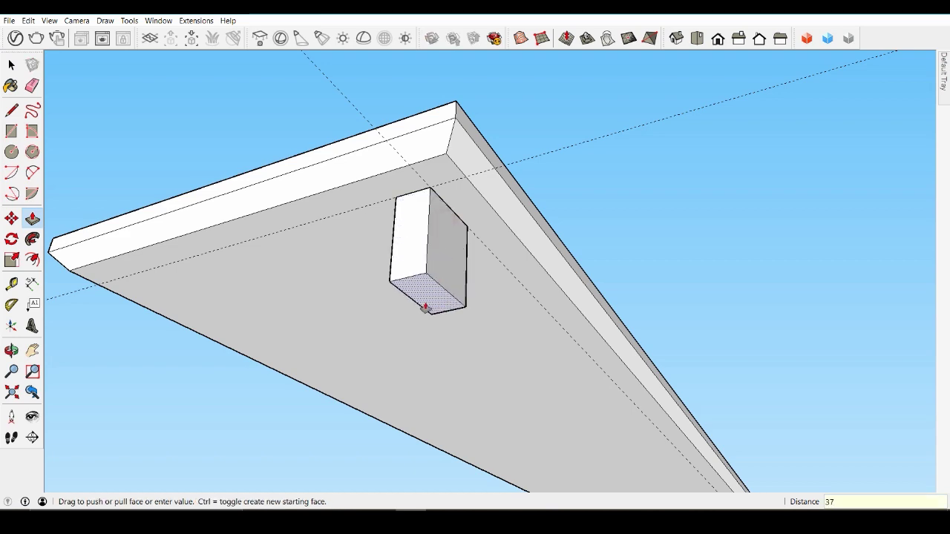
key("Return")
scroll(416, 305, "down", 5)
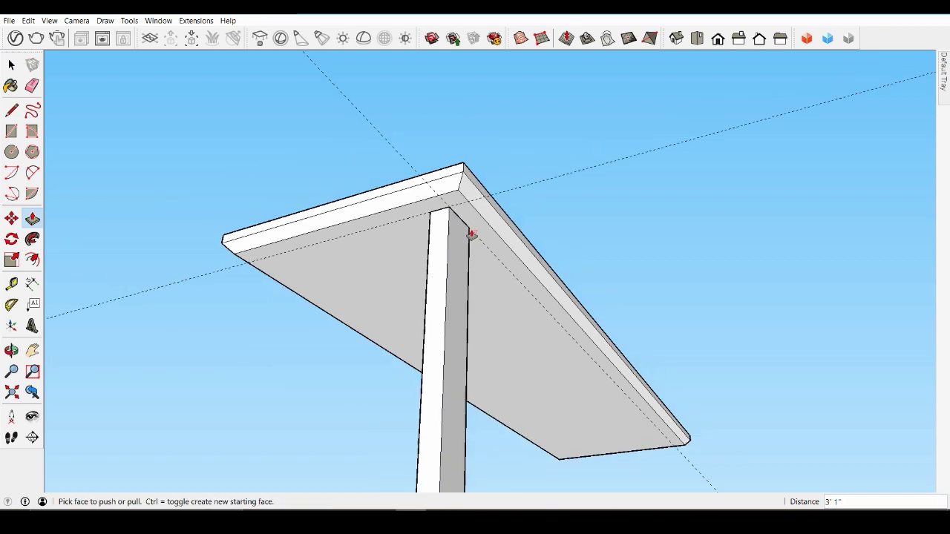
middle_click_drag(509, 223, 521, 454)
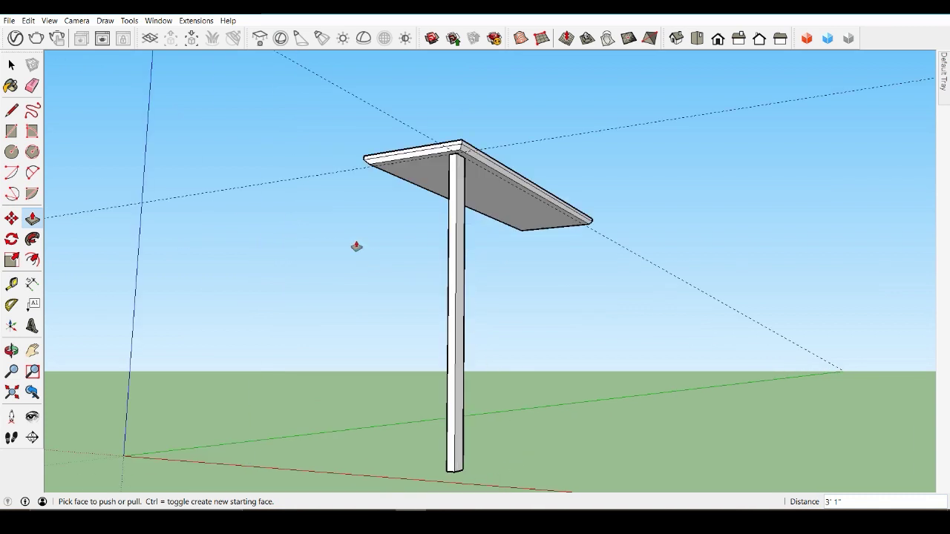
Select the entire leg and make it a component with the definition name "table leg".
key("space")
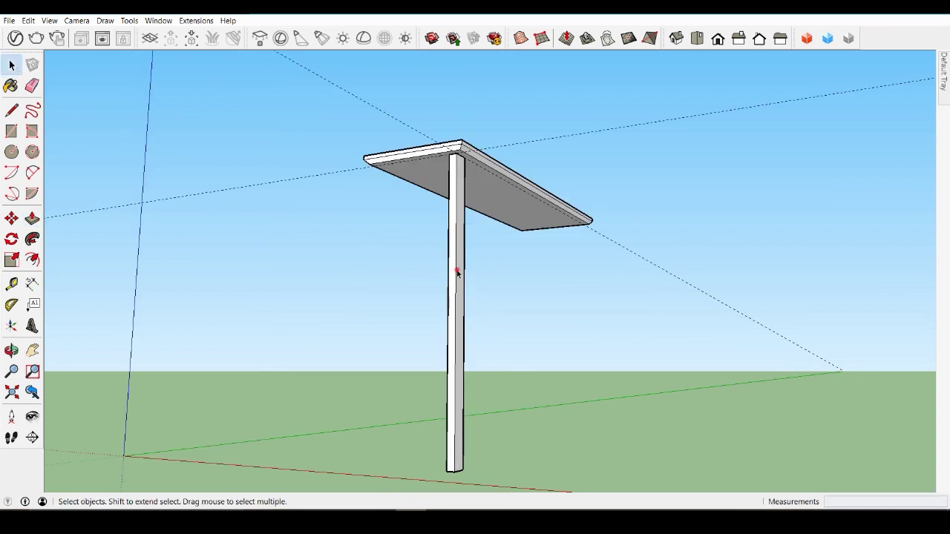
double_click(457, 273)
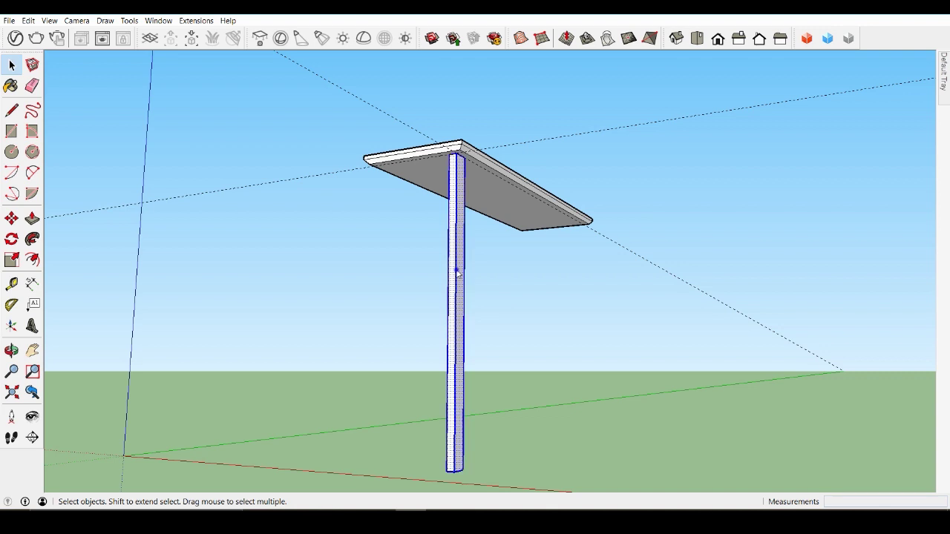
right_click(457, 272)
left_click(490, 352)
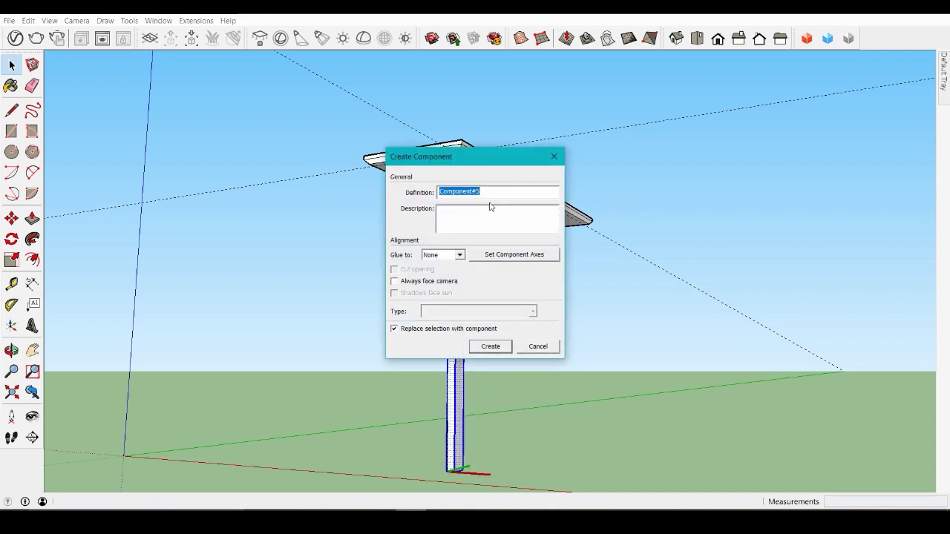
type("table leg")
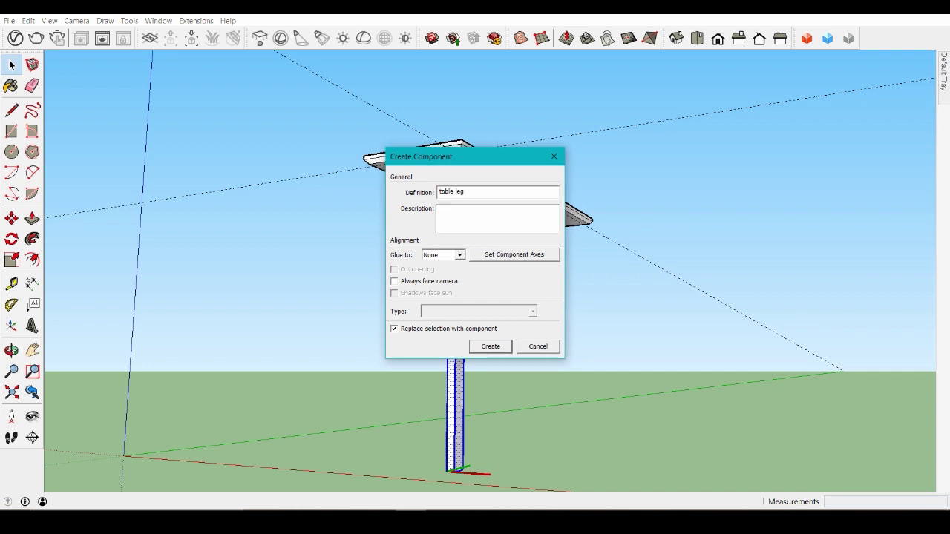
key("Return")
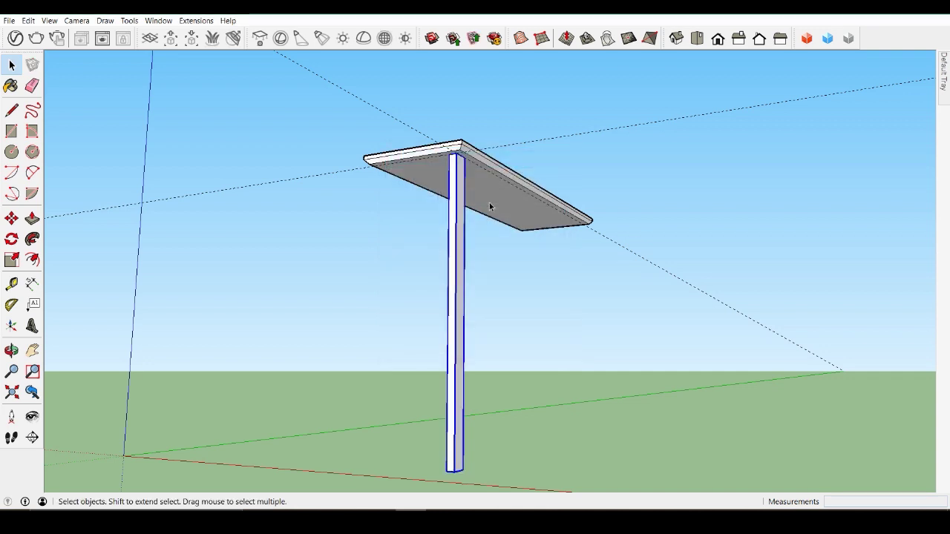
Select and deselect the tabletop group, checking from several angles how it sits on the leg.
middle_click_drag(400, 171, 418, 146)
left_click(642, 256)
left_click(434, 164)
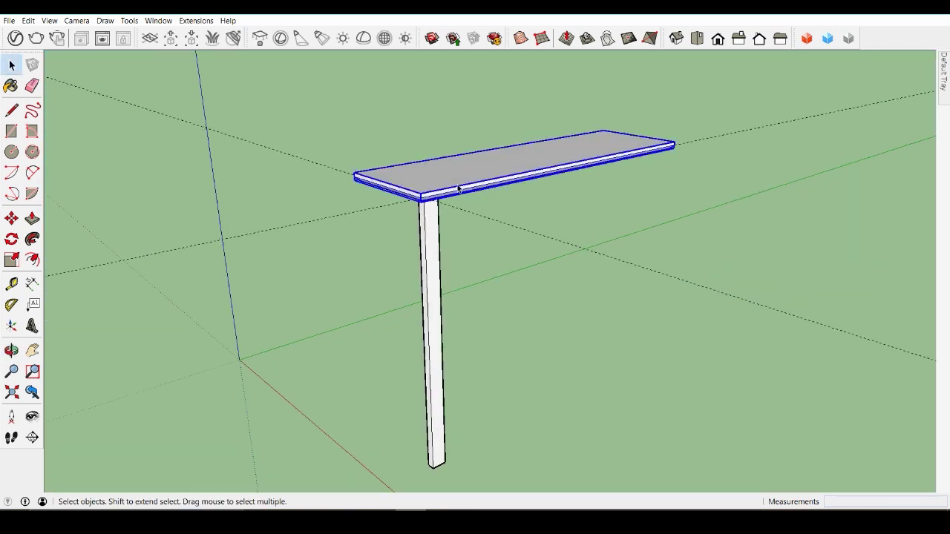
scroll(460, 178, "up", 5)
mouse_move(432, 173)
middle_mouse_down()
mouse_move(437, 141)
mouse_move(445, 197)
mouse_move(414, 170)
middle_mouse_up()
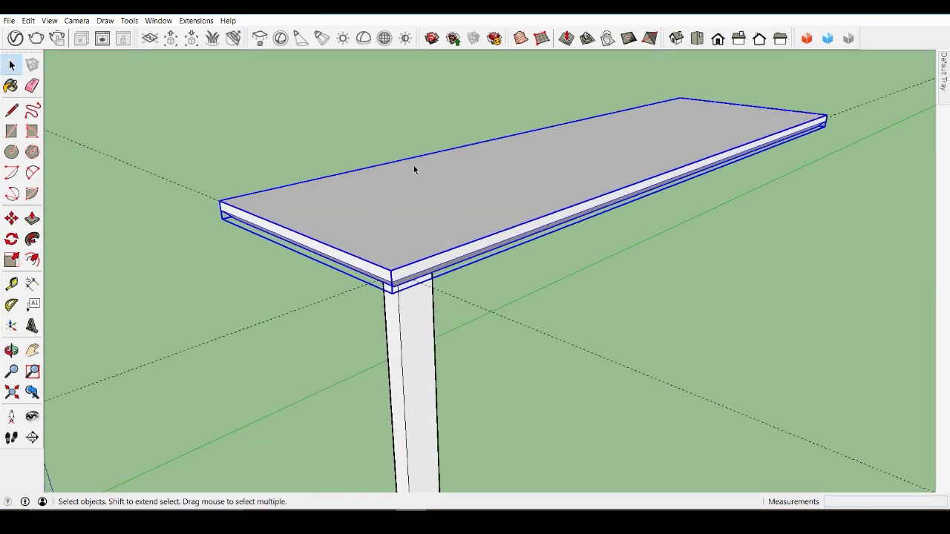
left_click(586, 280)
middle_click_drag(598, 257, 493, 275)
middle_click_drag(434, 227, 415, 249)
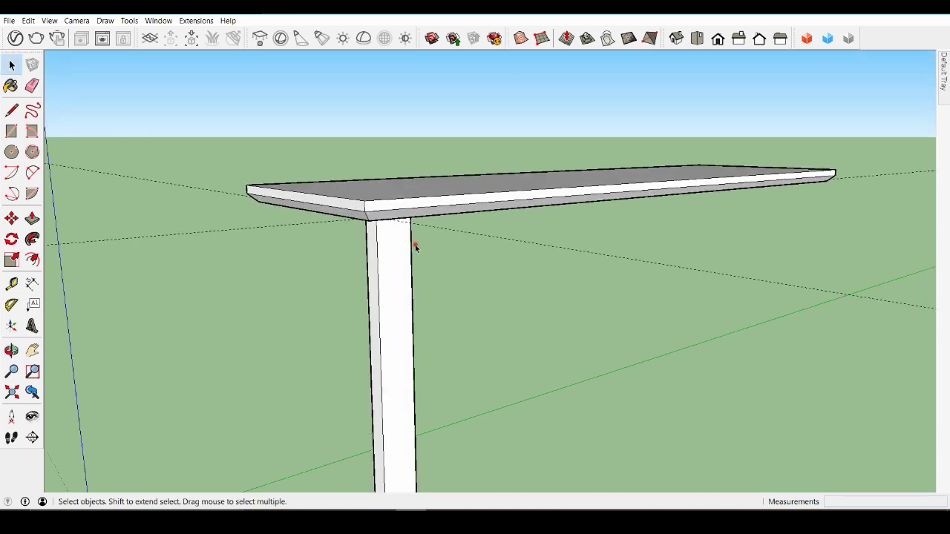
Open and close the tabletop group and the leg component in turn to examine them as separately editable objects.
left_click(413, 200)
double_click(413, 200)
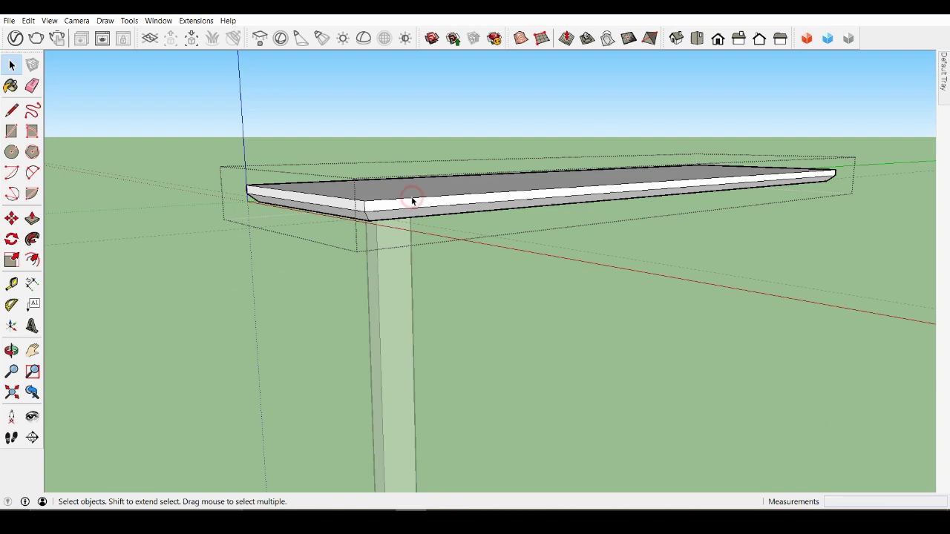
middle_click_drag(432, 201, 532, 201)
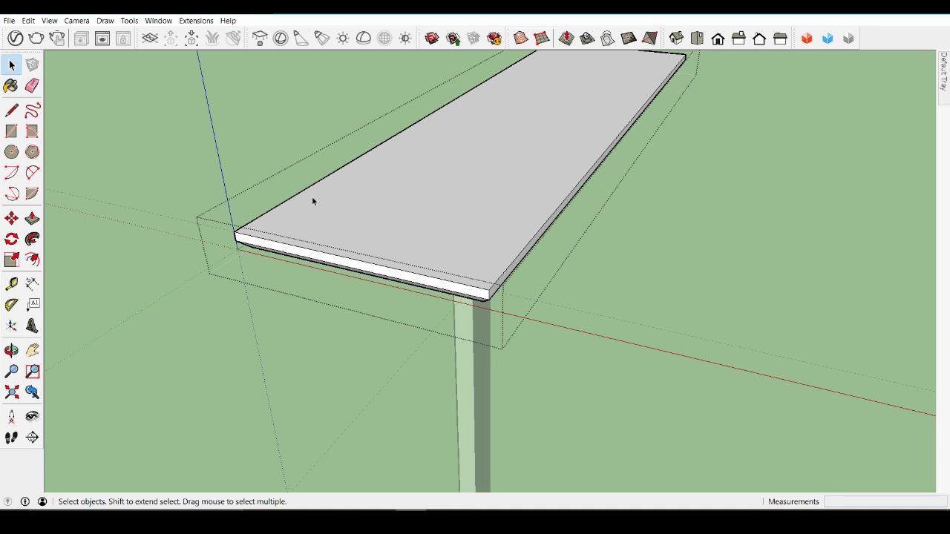
left_click(629, 317)
middle_click_drag(587, 288, 508, 130)
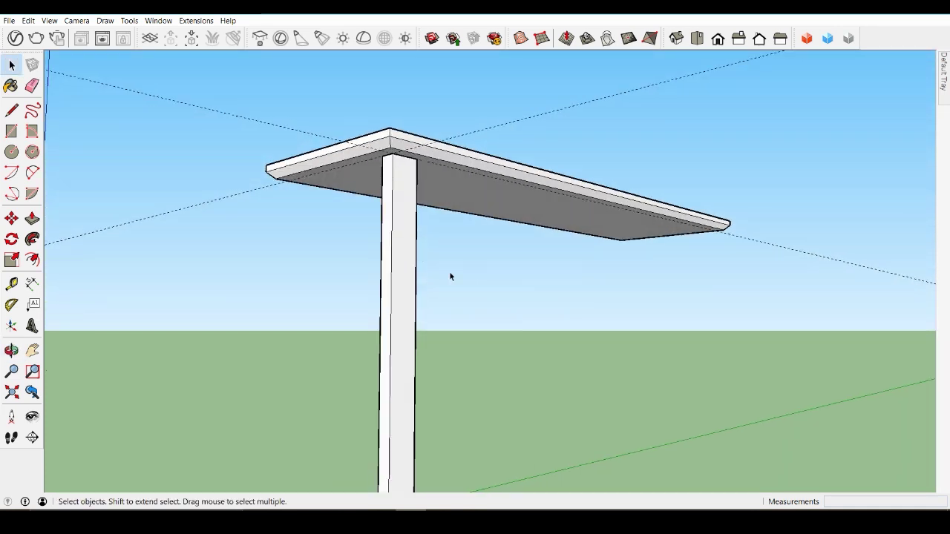
middle_click_drag(450, 275, 555, 255)
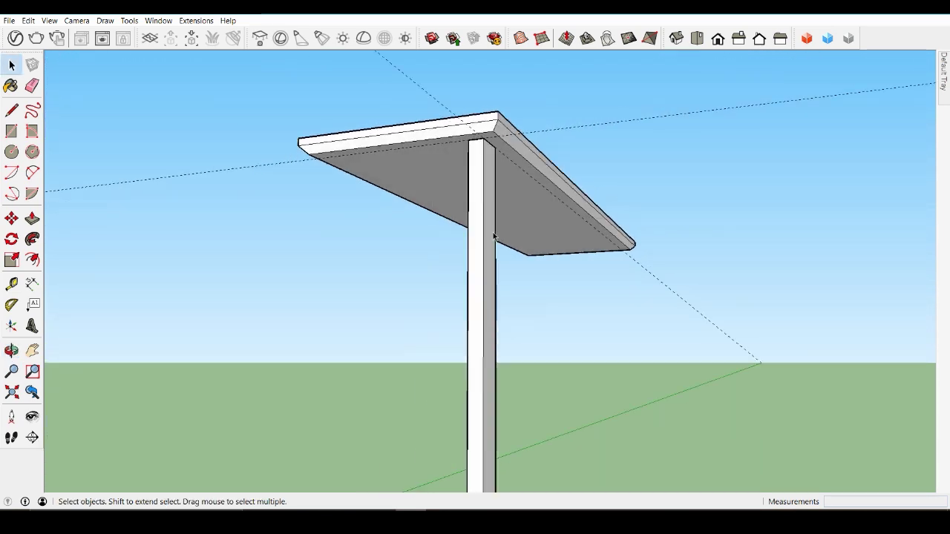
double_click(490, 233)
left_click(565, 289)
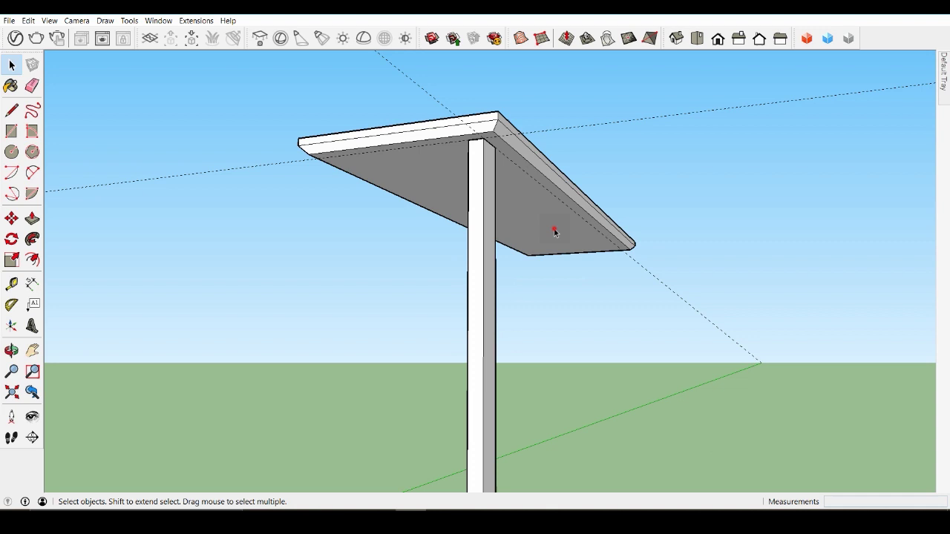
double_click(555, 230)
left_click(647, 192)
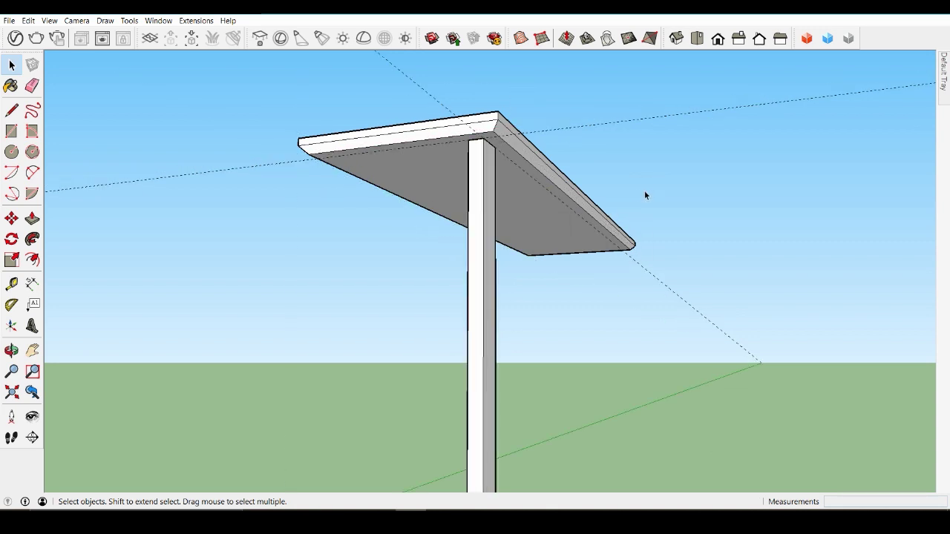
middle_click_drag(644, 190, 543, 310)
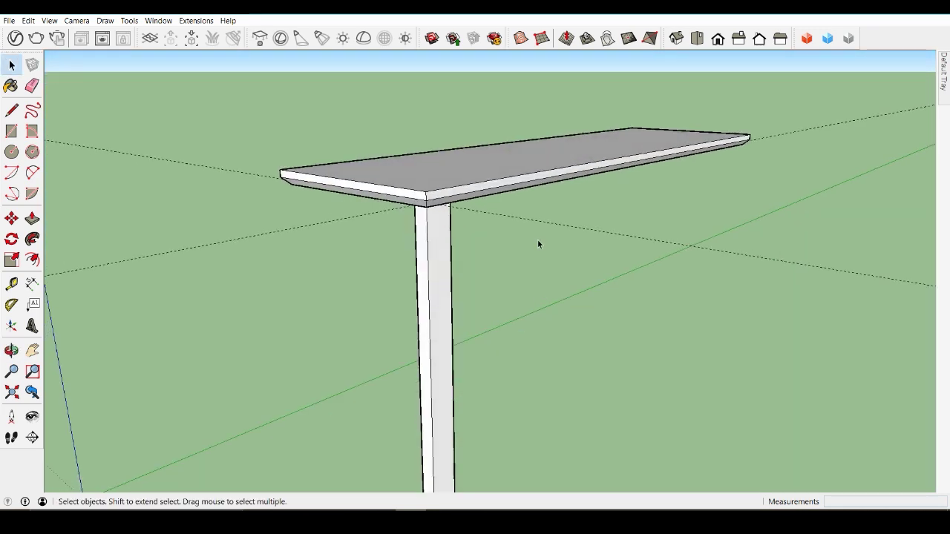
Open the tabletop group and draw a rectangle about 6 5/16" by 4 1/2" on its top face.
double_click(482, 179)
middle_click_drag(482, 179, 4, 176)
left_click(11, 133)
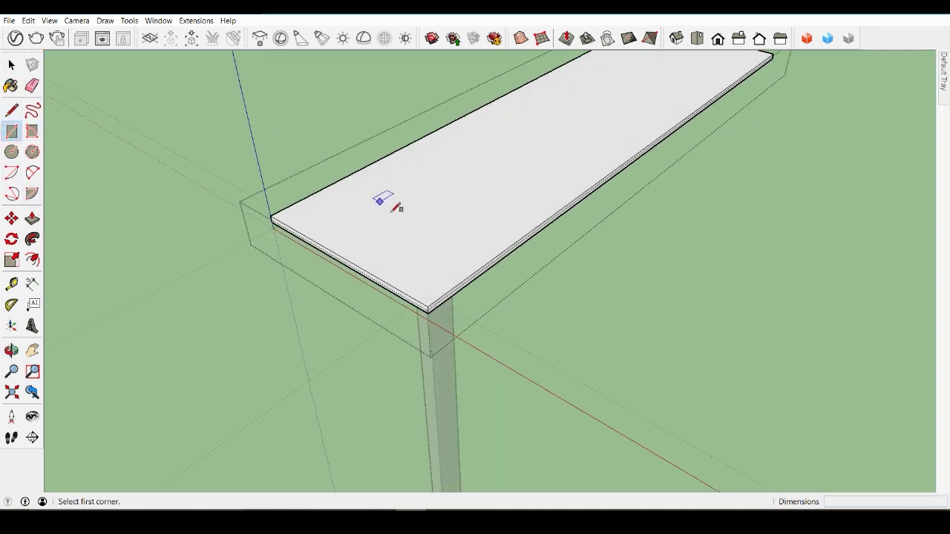
left_click(391, 212)
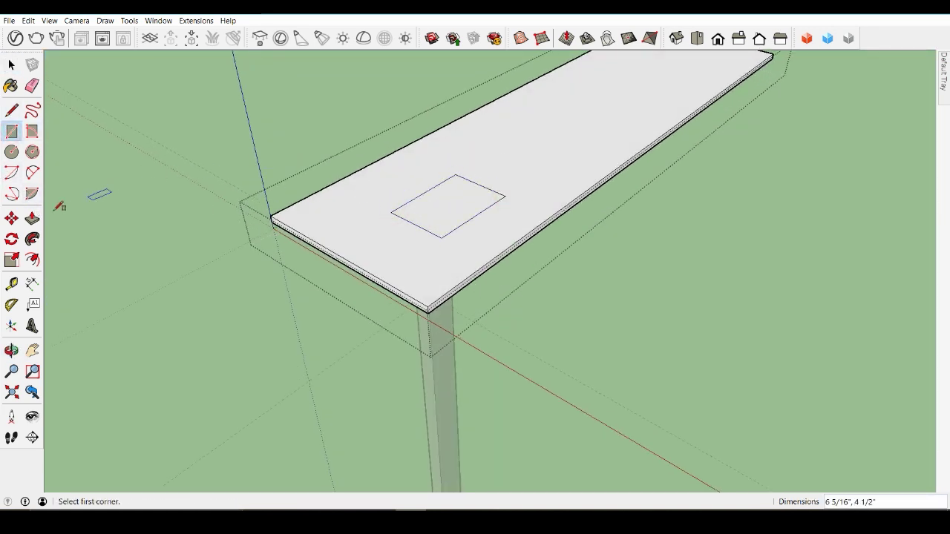
Try Push/Pull on the small rectangle and the tabletop's upper face within the group, leaving a raised block.
left_click(32, 218)
left_click_drag(381, 220, 378, 194)
left_click_drag(486, 206, 500, 284)
middle_click_drag(500, 284, 431, 199)
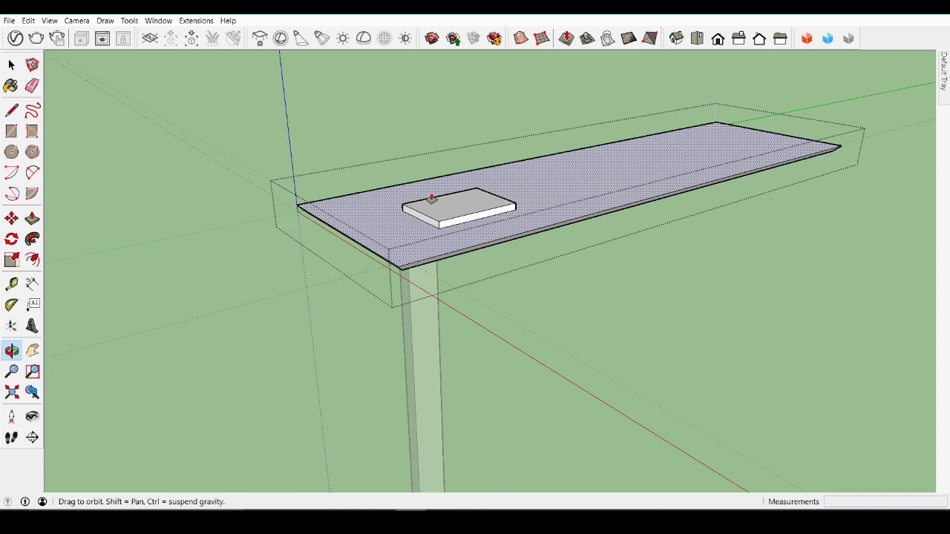
left_click_drag(445, 205, 500, 206)
middle_click_drag(500, 205, 526, 170)
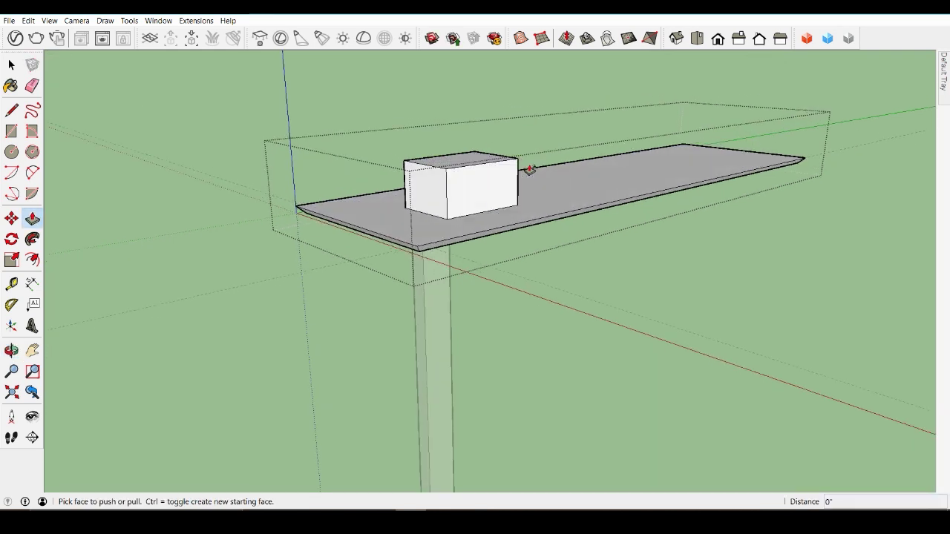
Undo the trial Push/Pull edits and the rectangle on the tabletop.
key("ctrl+z")
key("ctrl+z")
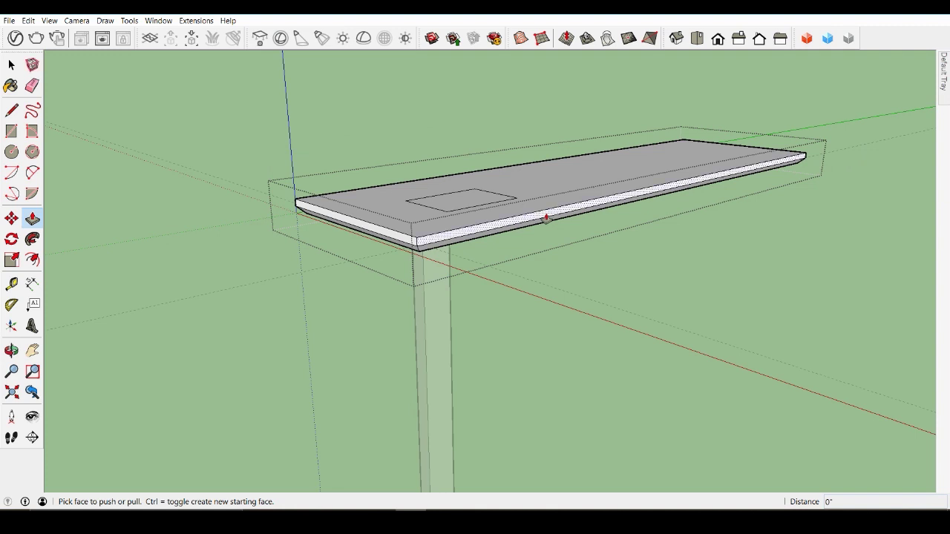
key("ctrl+z")
key("space")
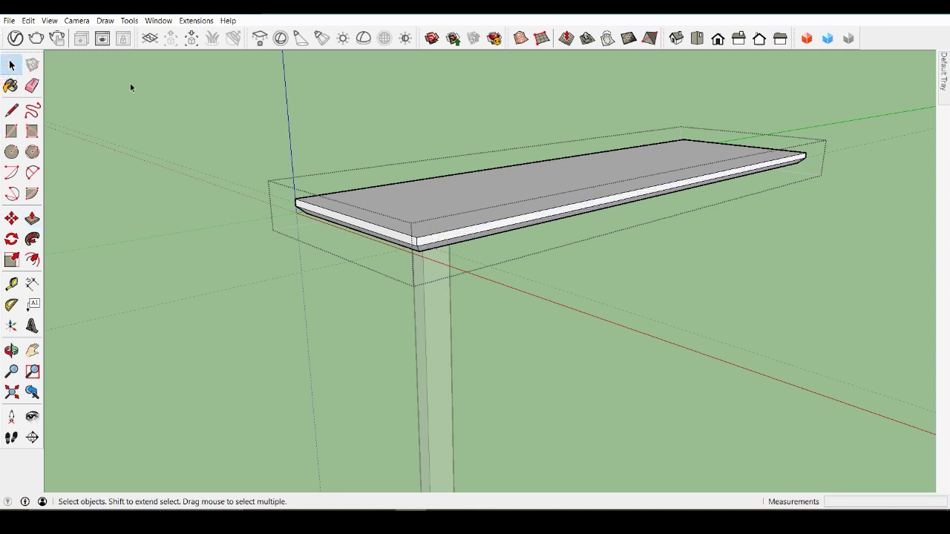
Place a guide line 1" inside the other long edge of the tabletop's underside.
middle_click_drag(130, 87, 401, 104)
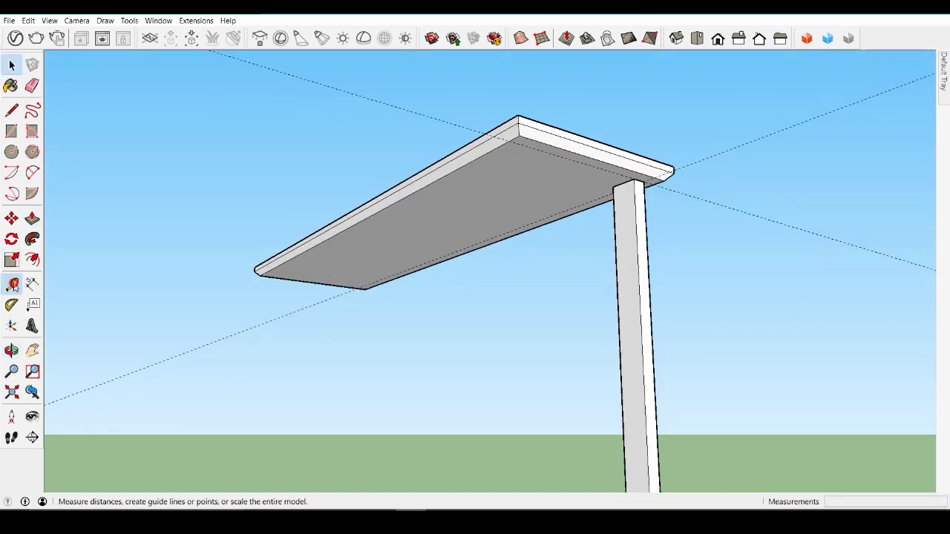
left_click(13, 285)
left_click(405, 197)
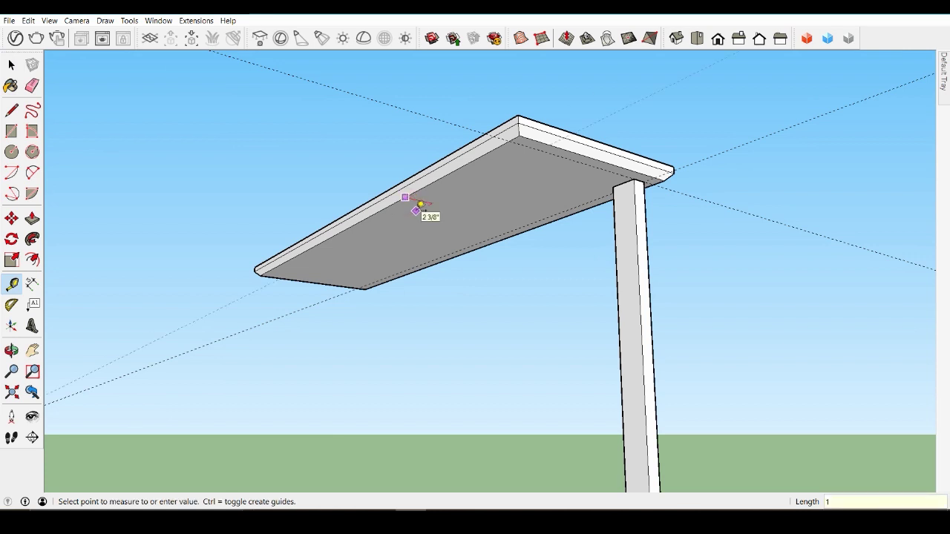
type("1")
key("Return")
middle_click_drag(417, 213, 338, 136)
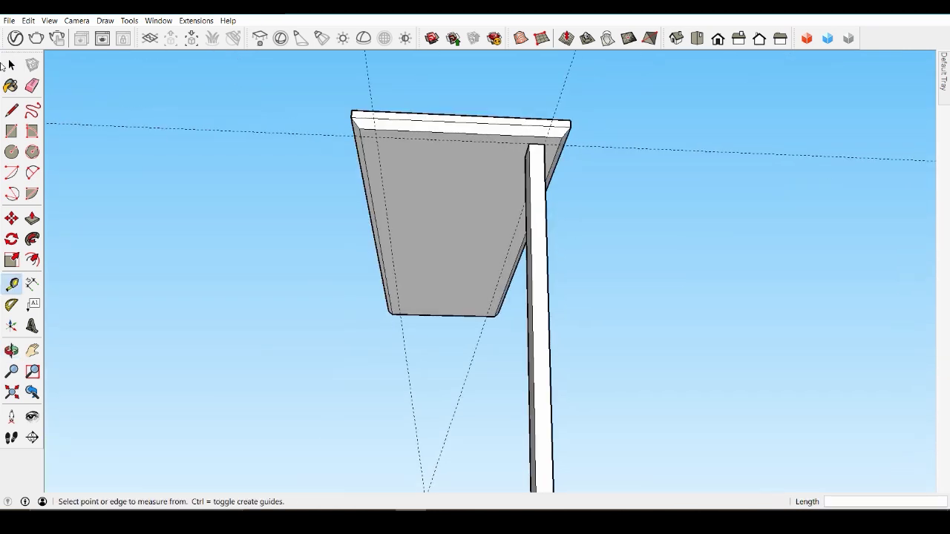
Copy the leg component 10" along the short-side guide line toward the tabletop's neighbouring corner.
left_click(12, 66)
left_click(12, 65)
left_click(537, 163)
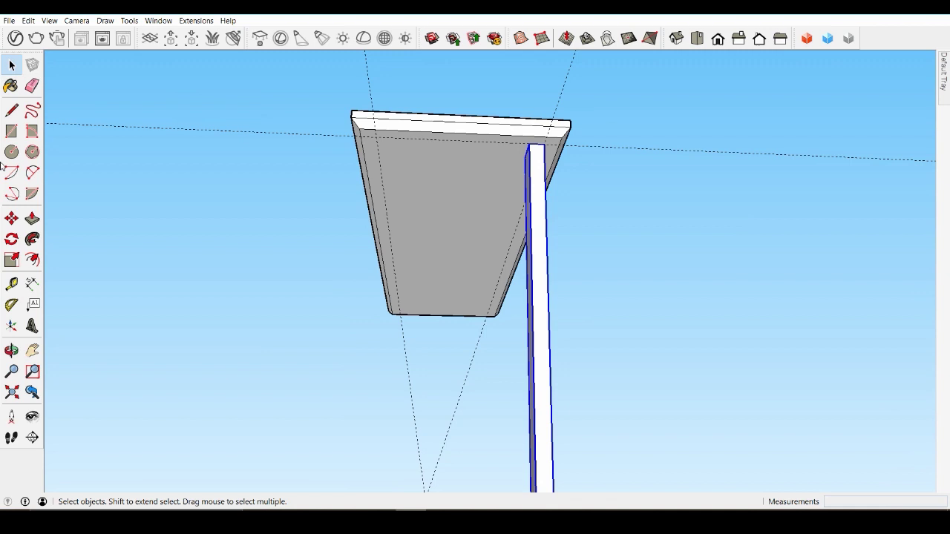
left_click(12, 218)
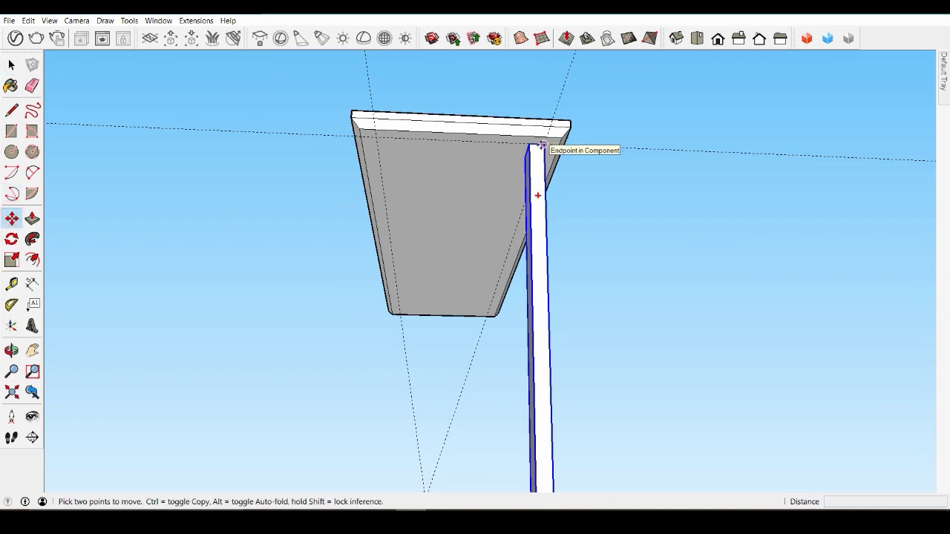
key("ctrl")
left_click(529, 145)
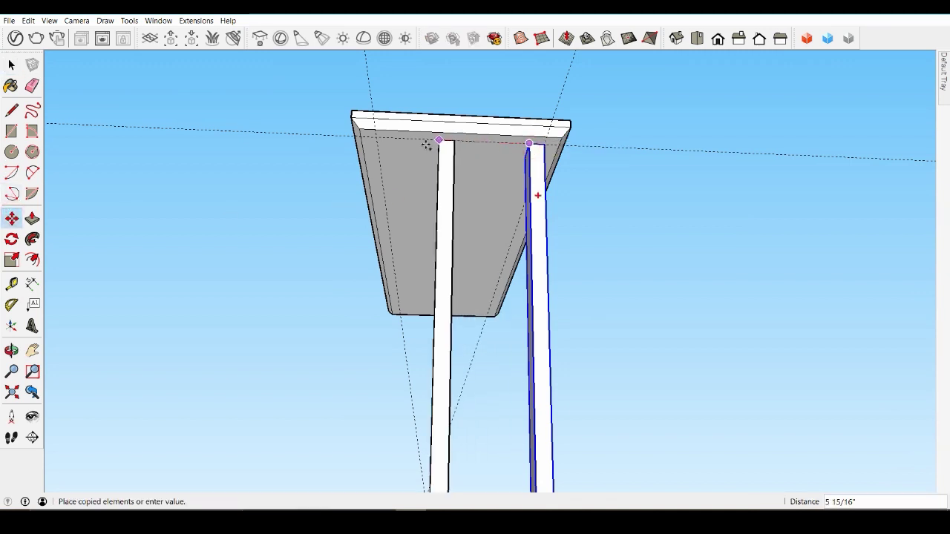
type("10")
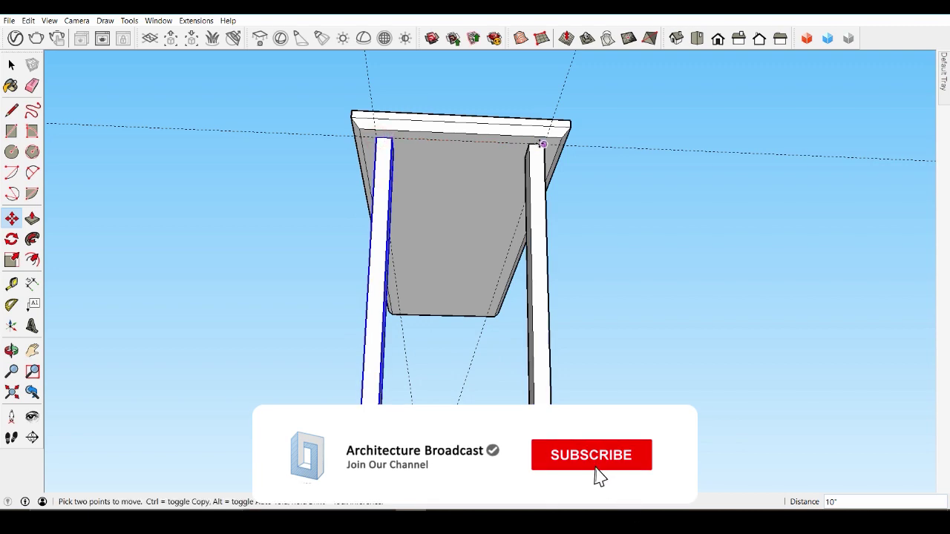
mouse_move(376, 138)
middle_mouse_down()
mouse_move(440, 231)
mouse_move(405, 299)
mouse_move(607, 206)
mouse_move(343, 203)
mouse_move(408, 114)
mouse_move(435, 186)
mouse_move(384, 124)
middle_mouse_up()
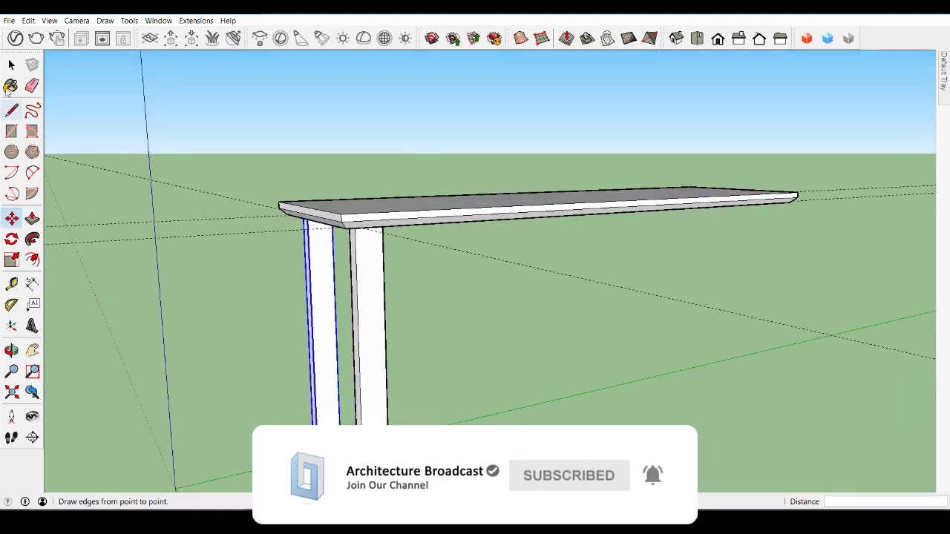
Open the original leg component and move its outer bottom edge 1" inward along the green axis to taper the leg.
left_click(12, 65)
left_click(500, 214)
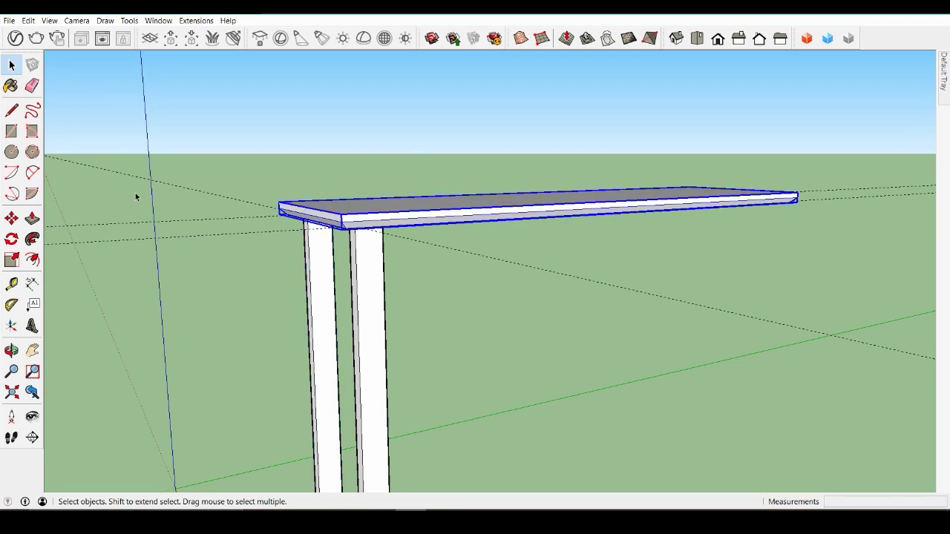
middle_click_drag(241, 259, 456, 292)
left_click(394, 361)
middle_click_drag(394, 360, 409, 409)
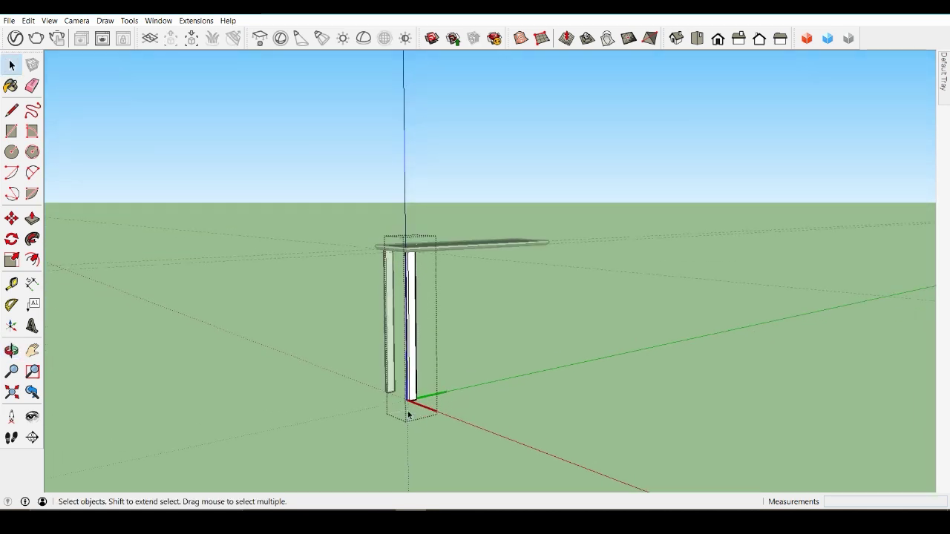
scroll(409, 396, "up", 6)
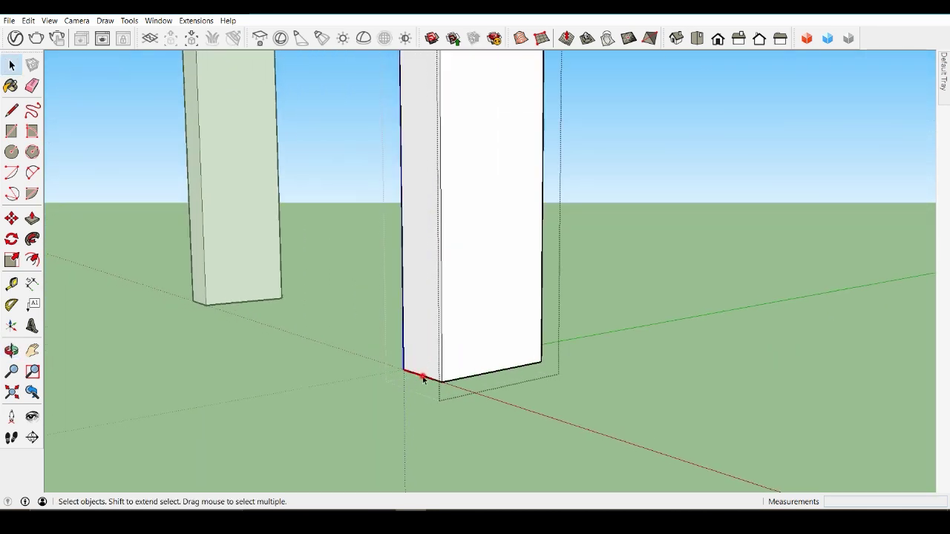
scroll(463, 350, "up", 3)
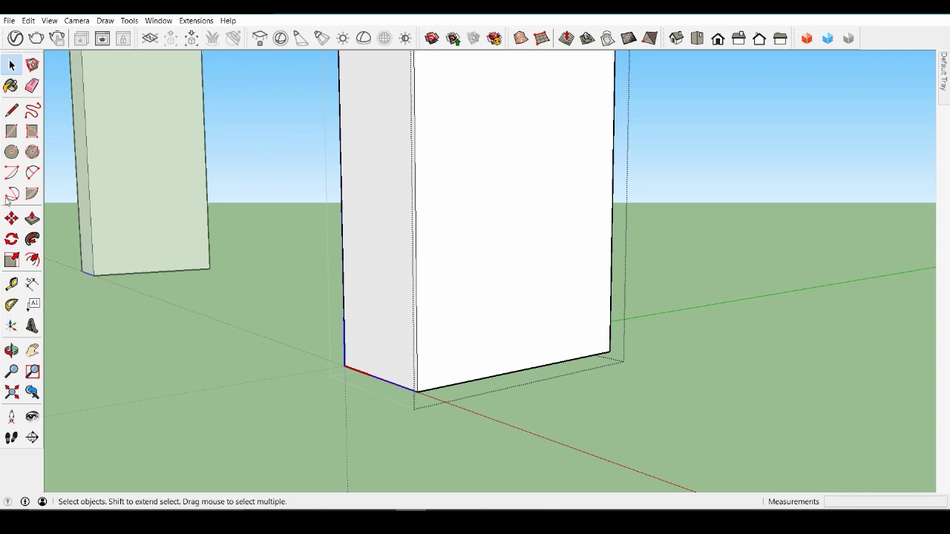
left_click(11, 218)
left_click(384, 381)
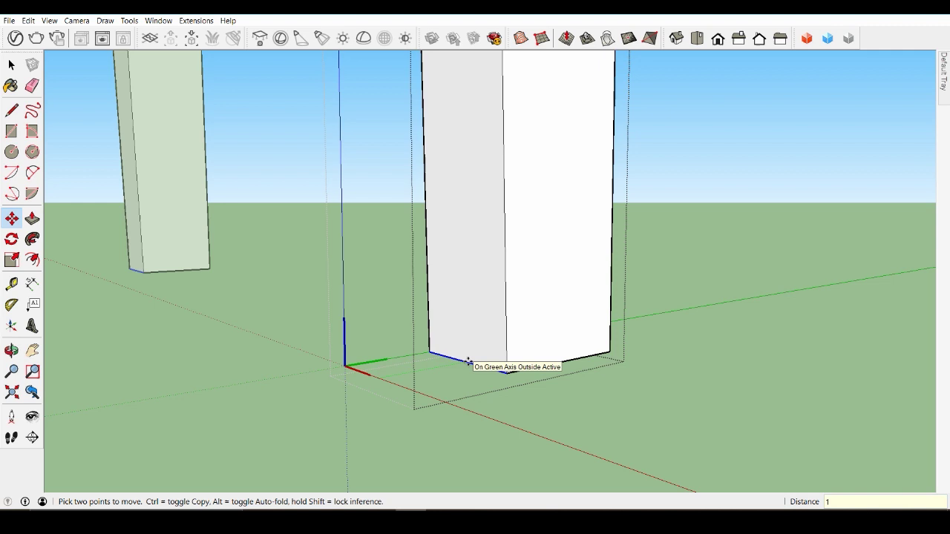
key("Return")
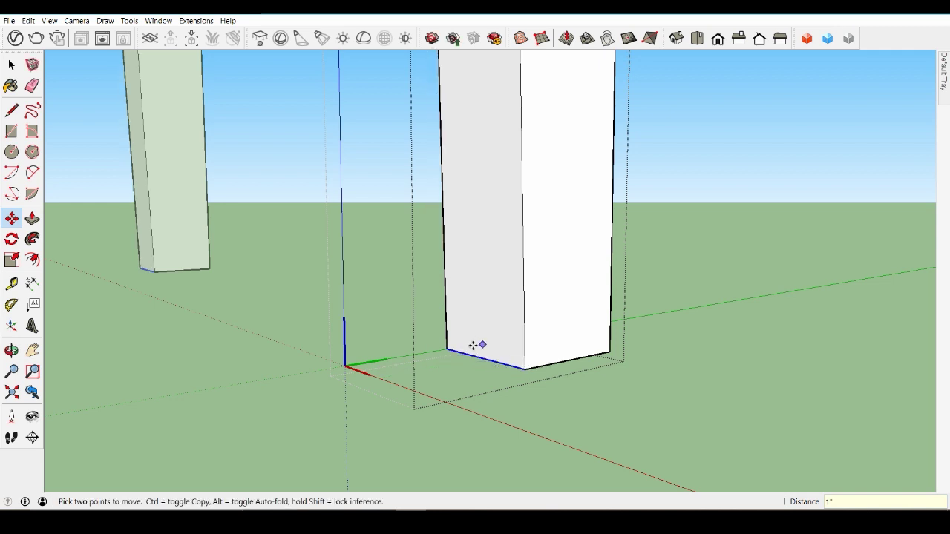
middle_click_drag(477, 344, 572, 284)
scroll(572, 284, "down", 8)
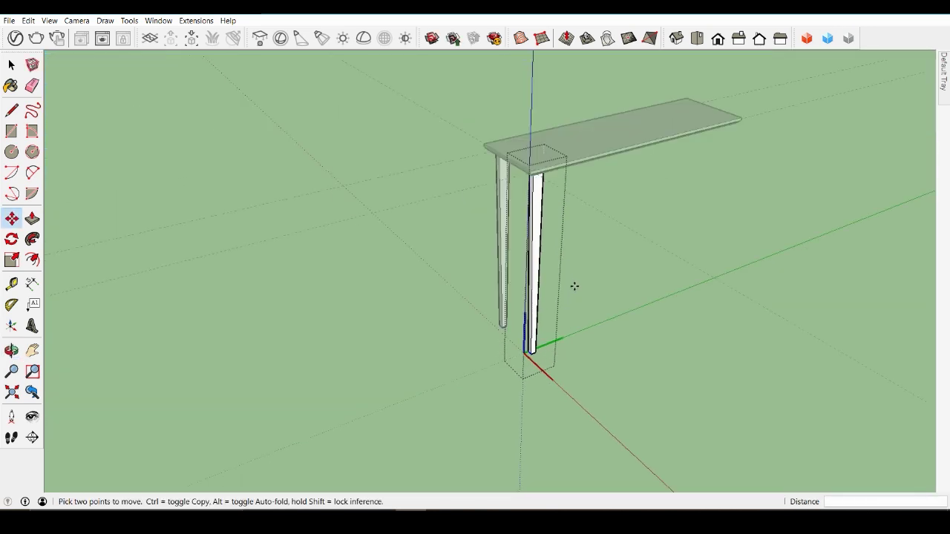
key("space")
Copy the tabletop group to a position a short distance above the original tabletop.
scroll(574, 193, "up", 4)
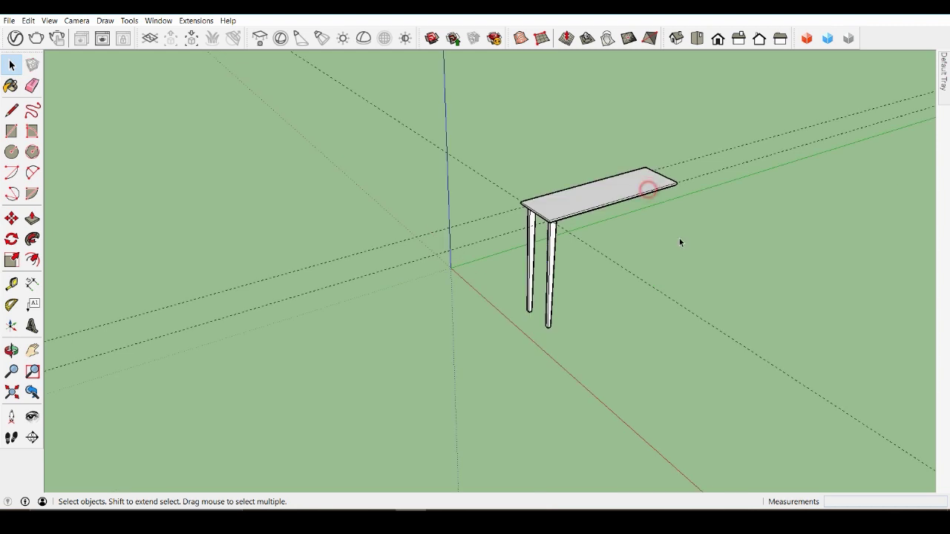
double_click(628, 189)
middle_click_drag(628, 189, 227, 185)
left_click(11, 218)
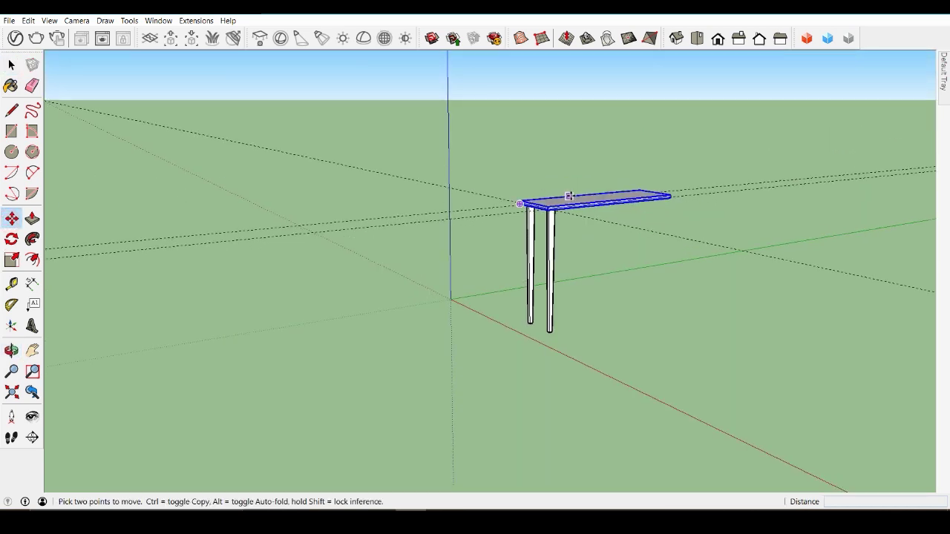
scroll(520, 222, "up", 5)
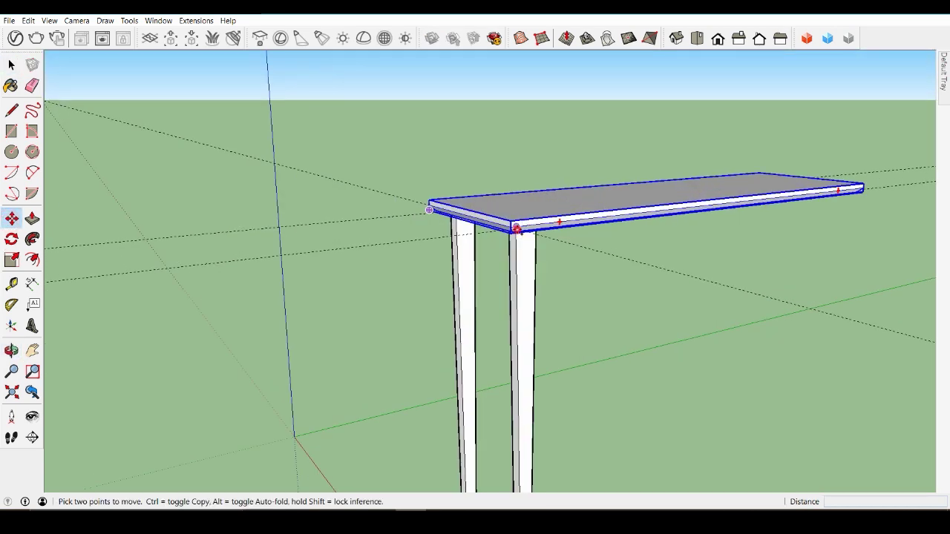
left_click(516, 228)
key("ctrl")
left_click(546, 136)
middle_click_drag(546, 136, 534, 111)
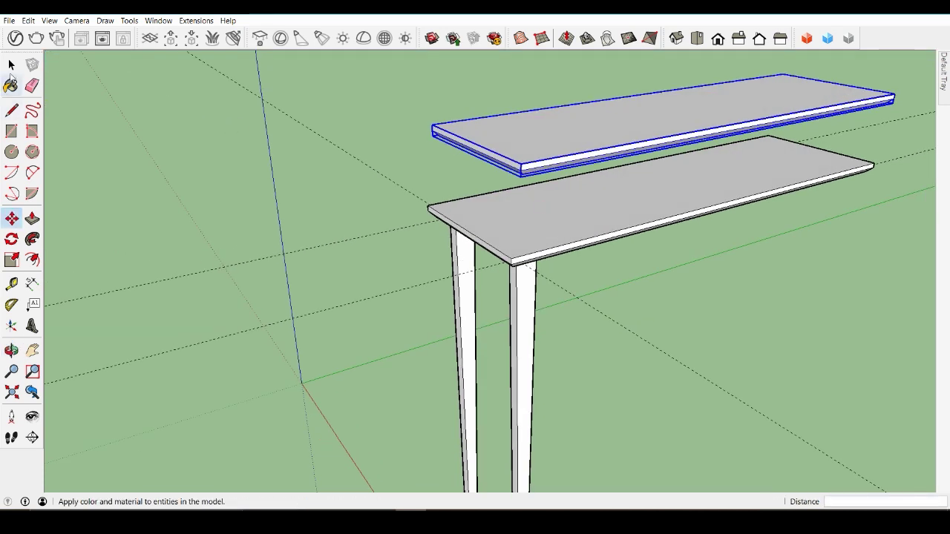
Open the tabletop copy for editing and sketch a narrow outline on its top face.
left_click(11, 65)
left_click(347, 84)
double_click(538, 130)
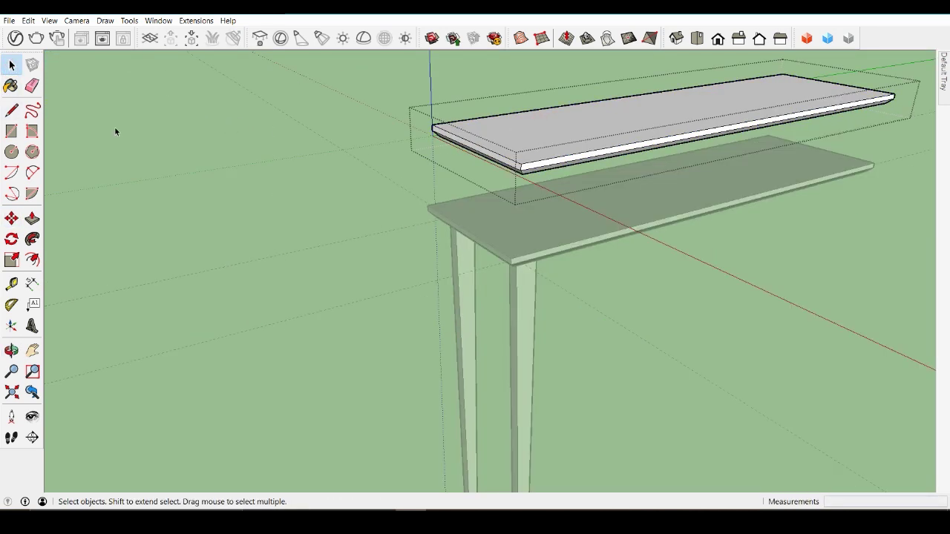
left_click(11, 112)
left_click(545, 120)
left_click(625, 112)
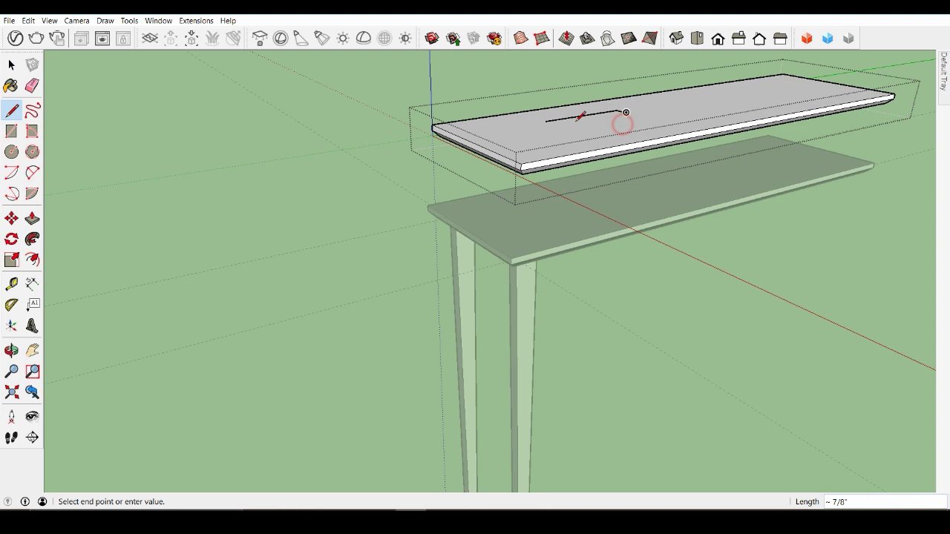
Try pushing and pulling the copy's top face, ending with a pull of about 1 7/8" upward.
left_click(32, 218)
left_click(586, 116)
left_click(592, 127)
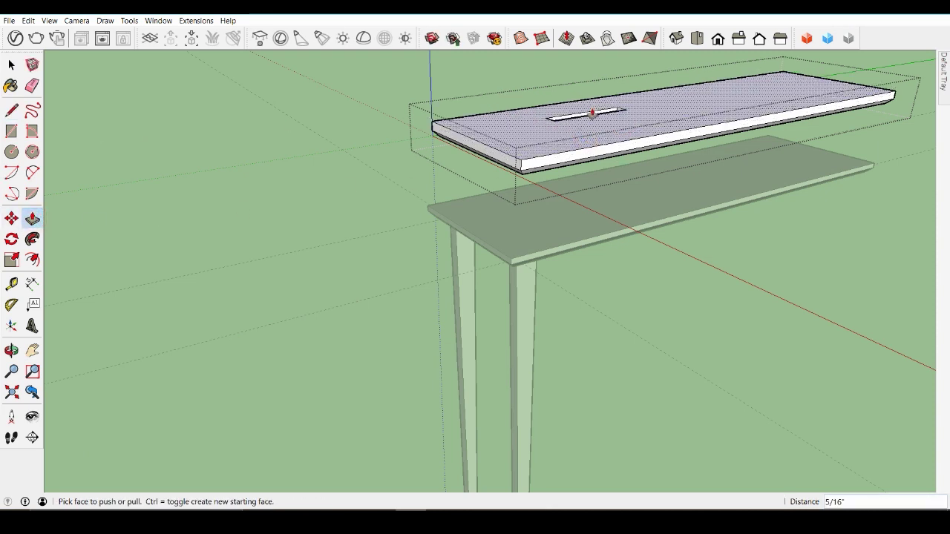
left_click(592, 115)
left_click(599, 131)
left_click(633, 128)
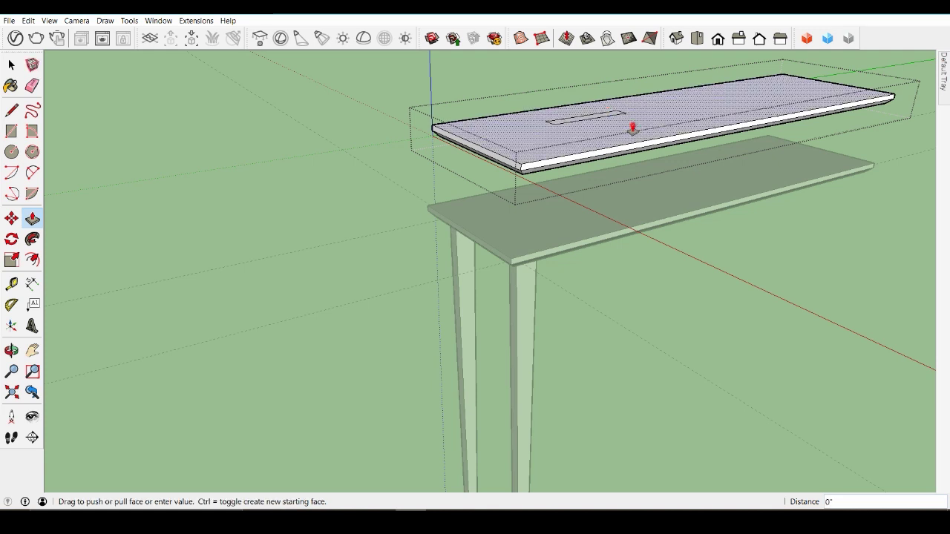
left_click(639, 110)
middle_click_drag(639, 146, 725, 138)
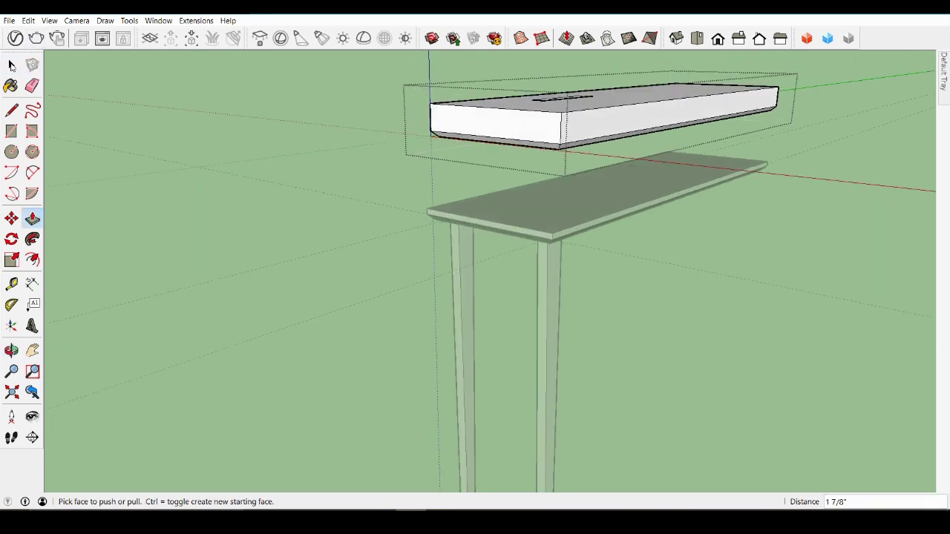
Undo the push/pull edits and the sketched outline, and remove the tabletop copy.
left_click(11, 65)
left_click(247, 104)
middle_click_drag(377, 145, 661, 193)
double_click(662, 191)
key("ctrl+z")
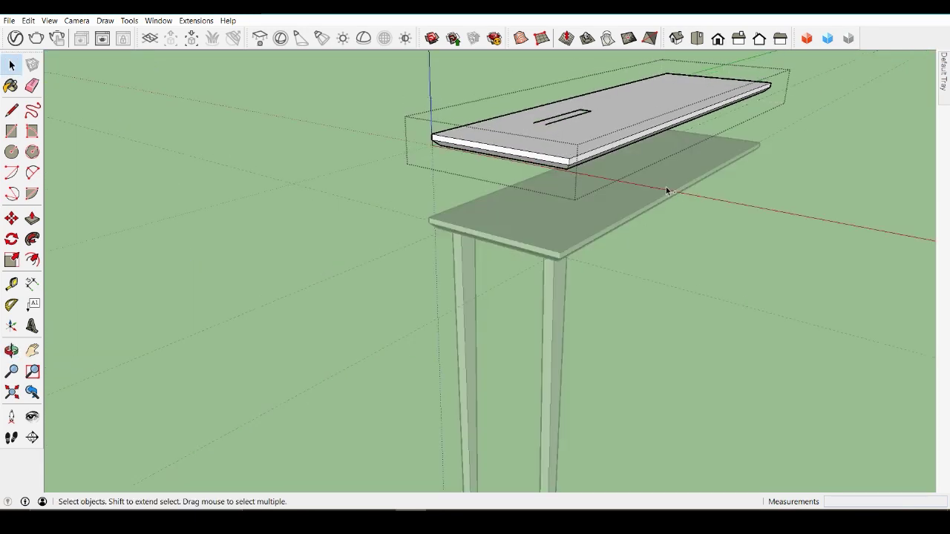
key("ctrl+z")
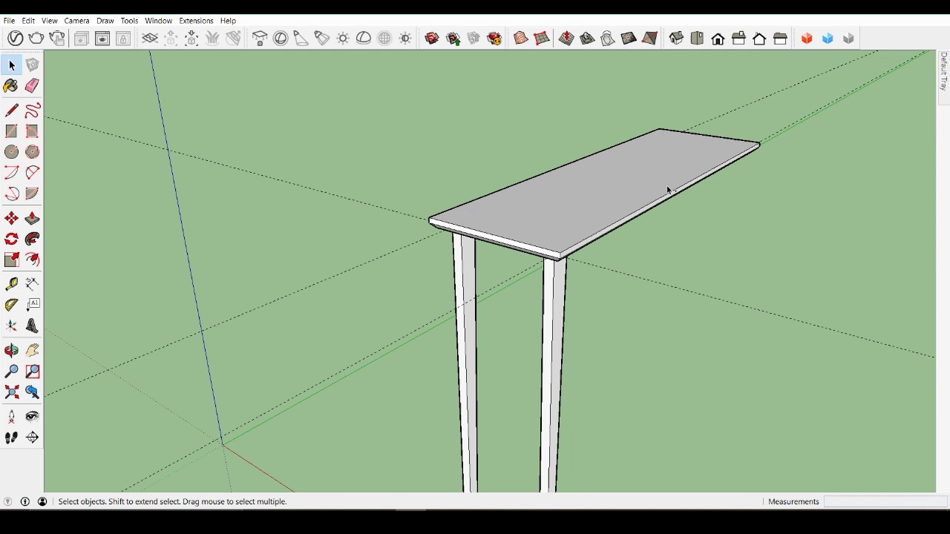
Try to draw a 9" by 5" rectangle starting from the top inner corner of one leg toward the other leg.
middle_click_drag(667, 191, 493, 254)
scroll(492, 254, "up", 3)
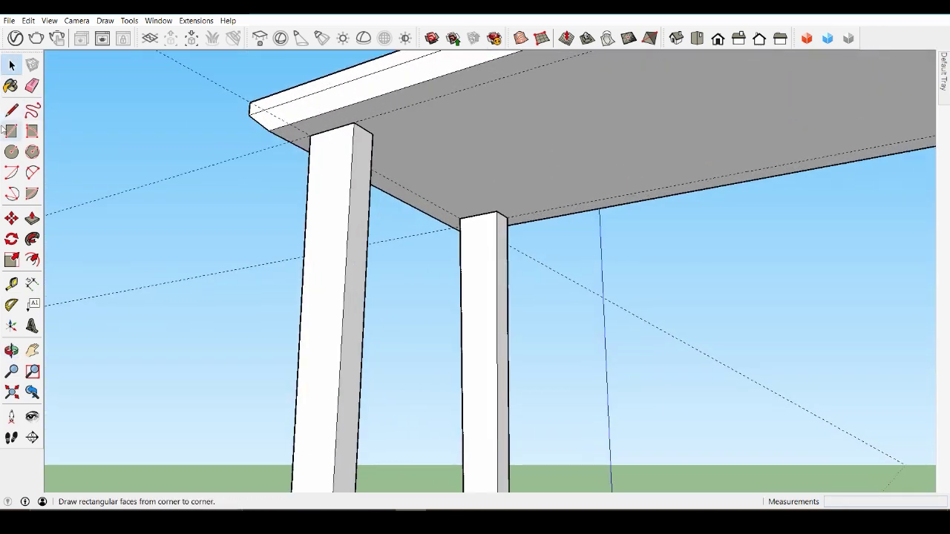
left_click(498, 213)
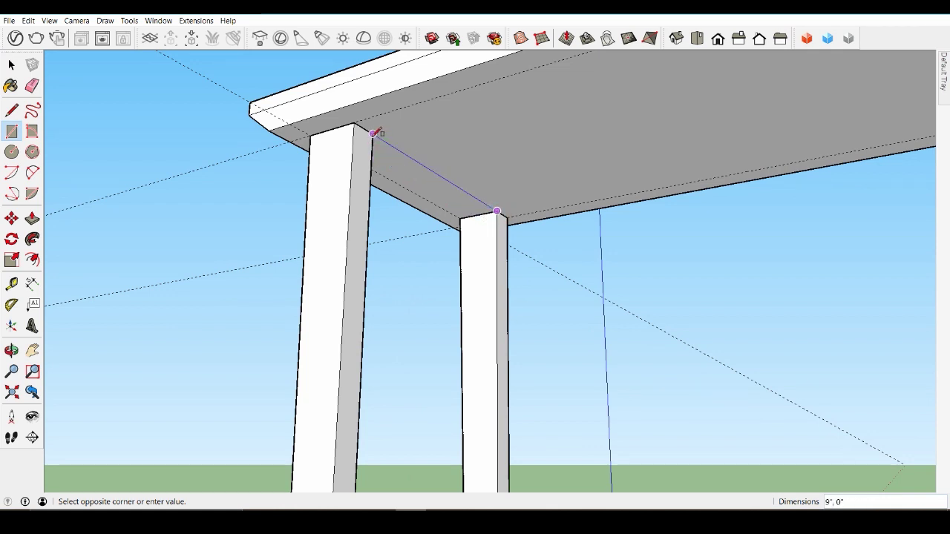
type("9\"")
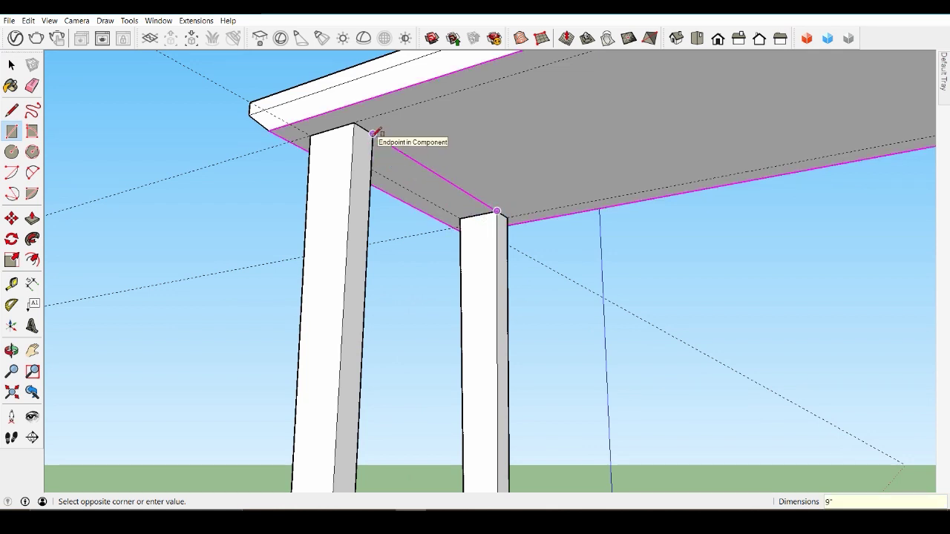
type(",5")
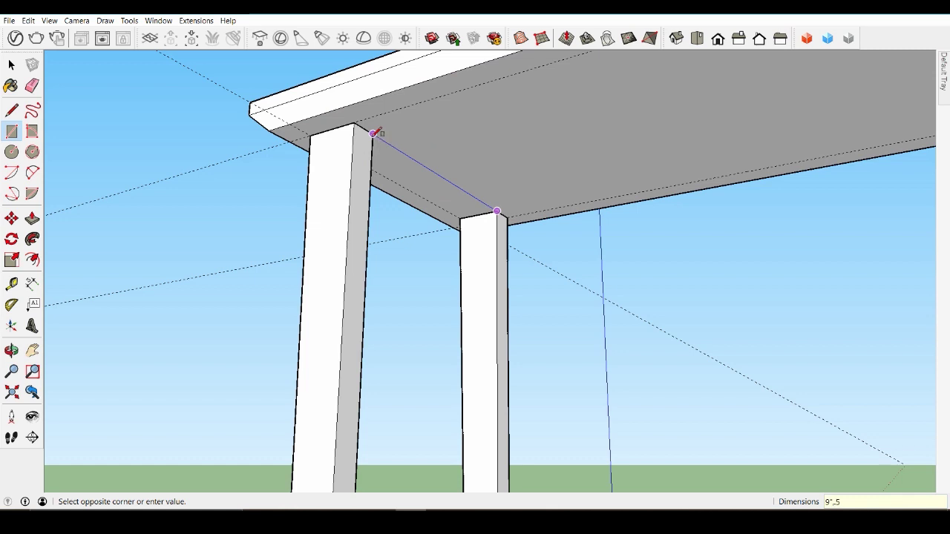
type("\"")
key("Return")
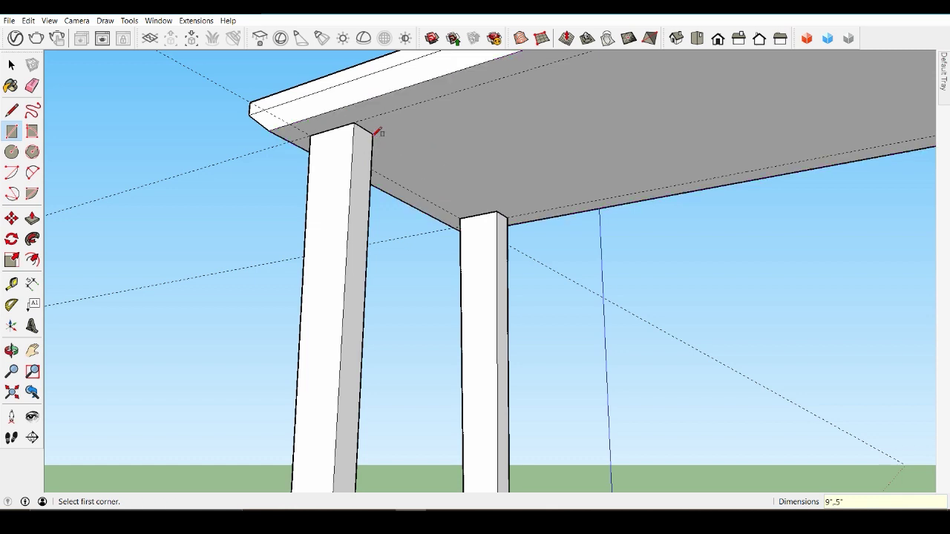
Draw a narrow rectangle about 9" long under the tabletop between the two legs, ending at the midpoint of the leg's top edge.
middle_click_drag(279, 173, 609, 155)
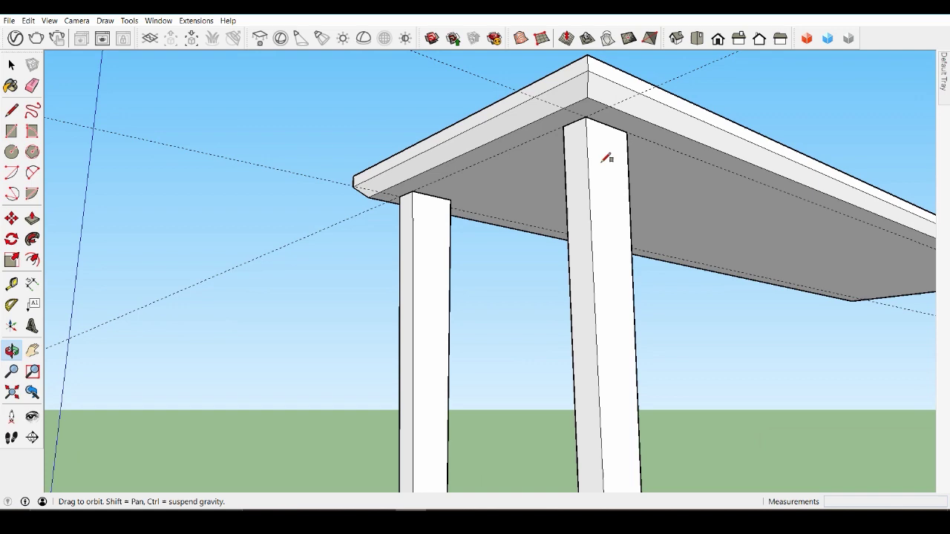
left_click(438, 202)
middle_click_drag(500, 170, 634, 174)
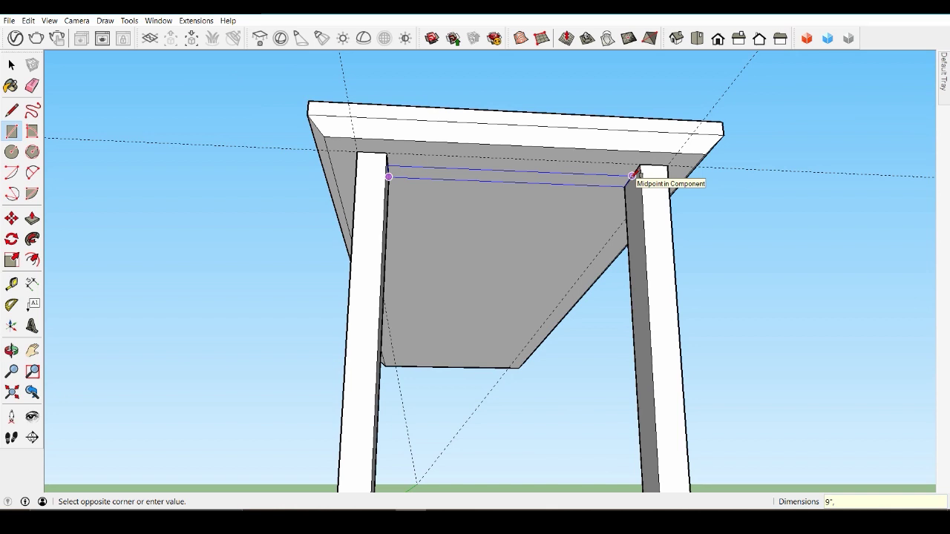
left_click(635, 174)
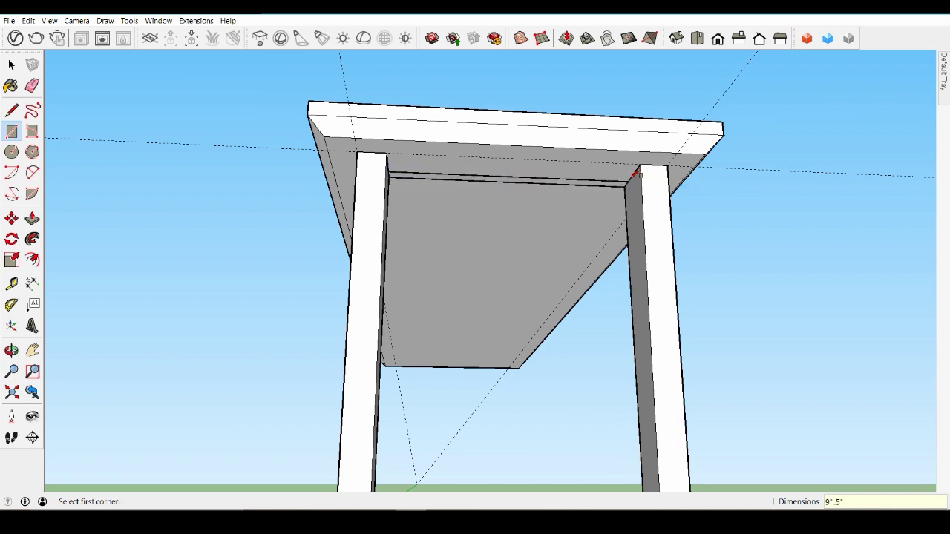
middle_click_drag(625, 187, 523, 190)
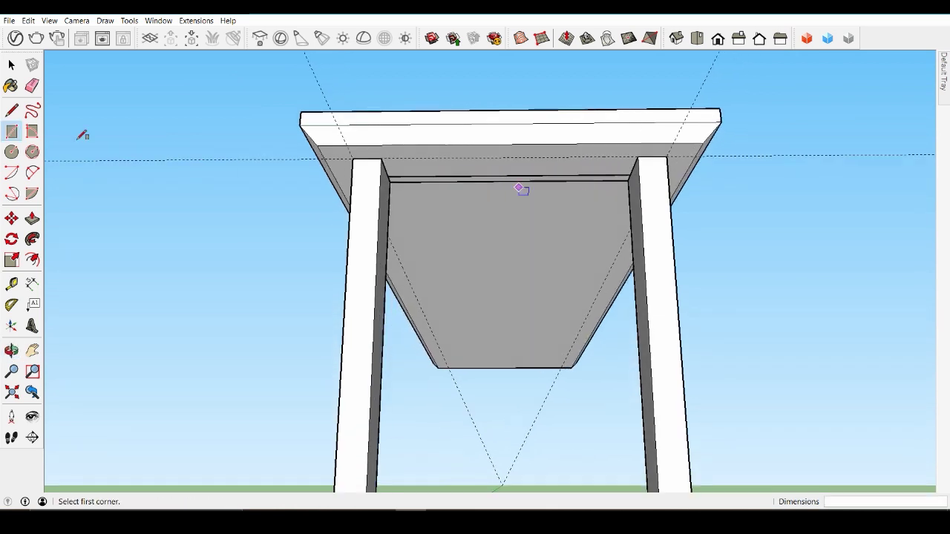
Push/pull the narrow rectangle downward to form a solid side panel between the two legs.
left_click(32, 218)
left_click(470, 180)
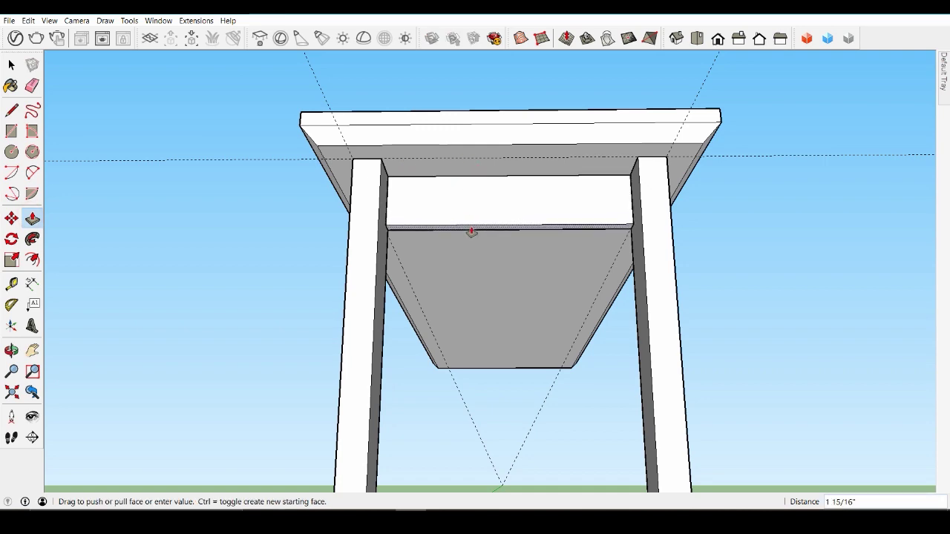
key("Return")
middle_click_drag(522, 181, 382, 259)
scroll(383, 259, "down", 1)
Make the side panel between the legs a component named "table side".
left_click(11, 64)
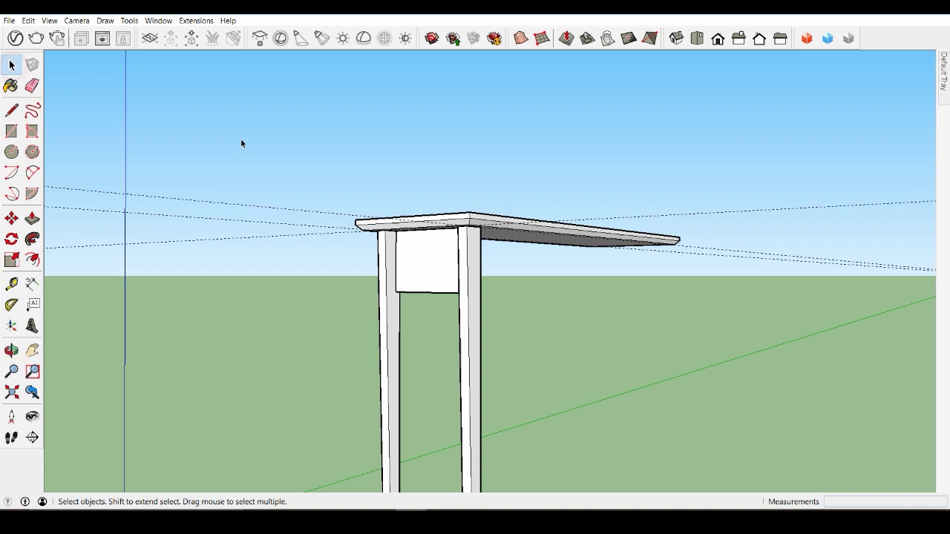
left_click(406, 262)
scroll(421, 270, "up", 2)
middle_click_drag(422, 270, 453, 216)
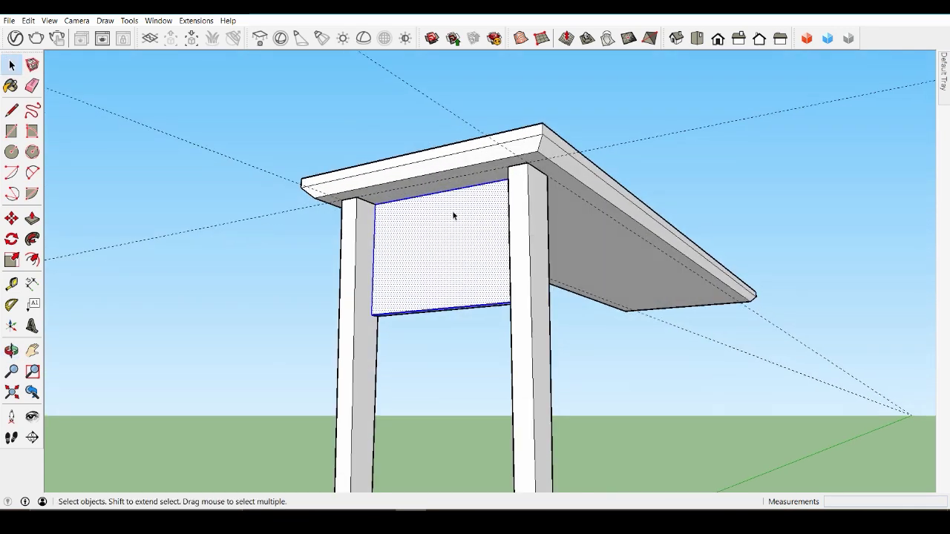
middle_click_drag(455, 215, 449, 291)
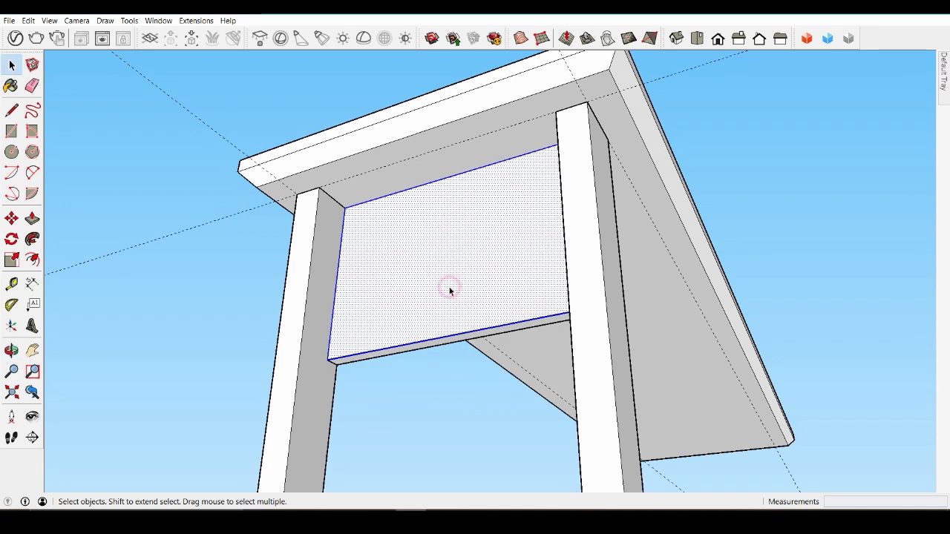
right_click(450, 290)
left_click(489, 366)
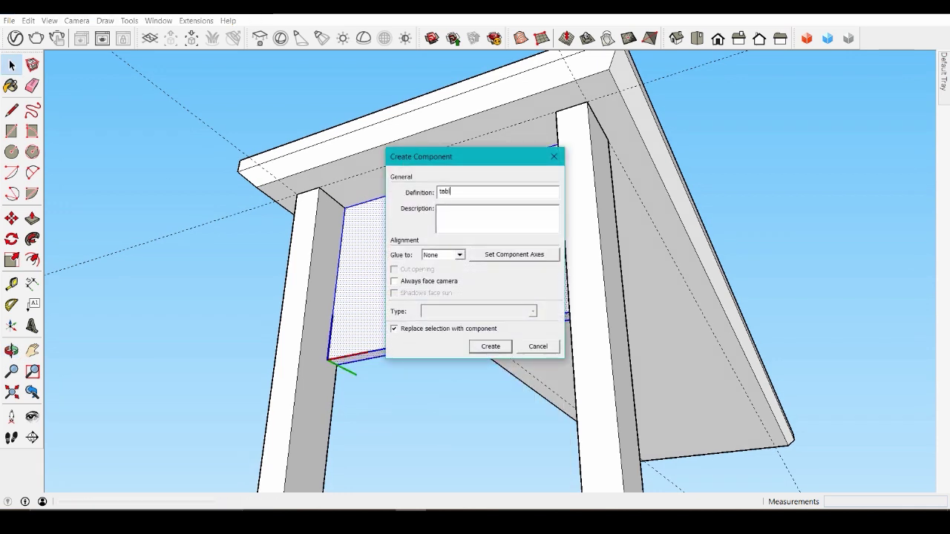
type("table side")
key("Return")
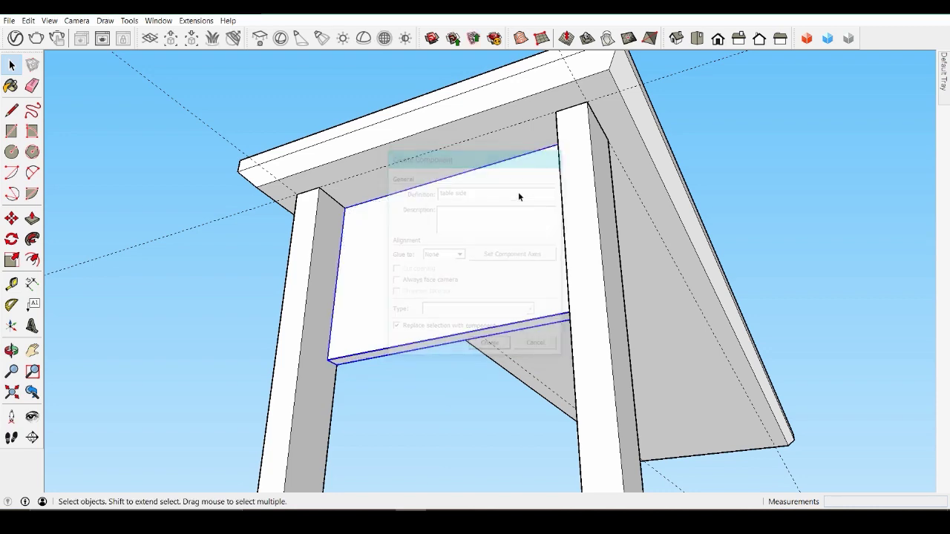
Copy both legs and the side panel together about 1' 10 15/16" along the green axis beneath the tabletop.
middle_click_drag(577, 195, 463, 286)
left_click(337, 215)
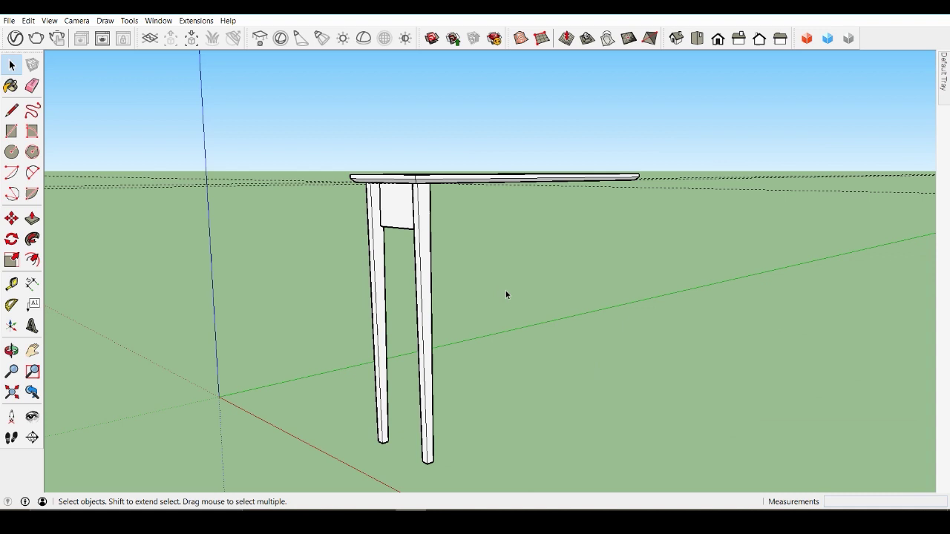
left_click(429, 266)
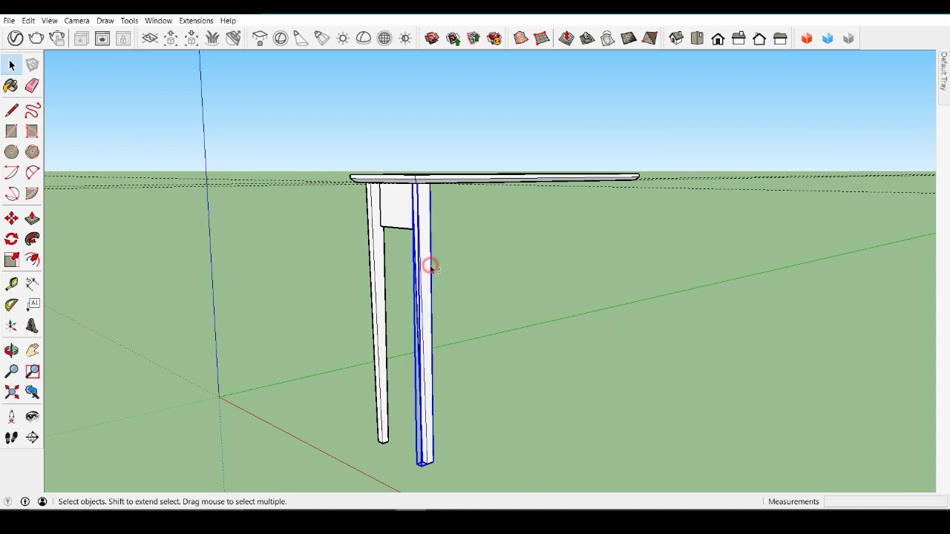
left_click(374, 222, "shift")
middle_click_drag(475, 230, 366, 138)
scroll(382, 146, "down", 3)
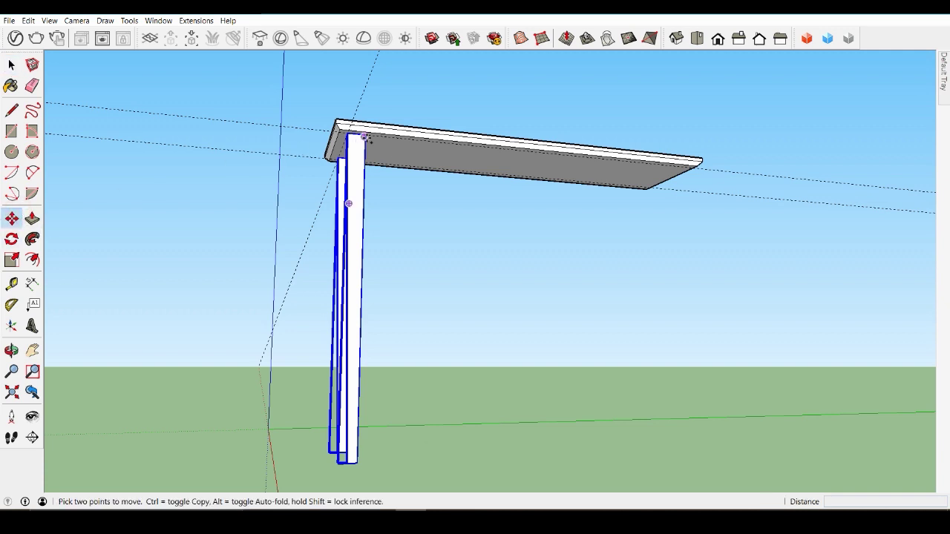
left_click(366, 138)
key("ctrl")
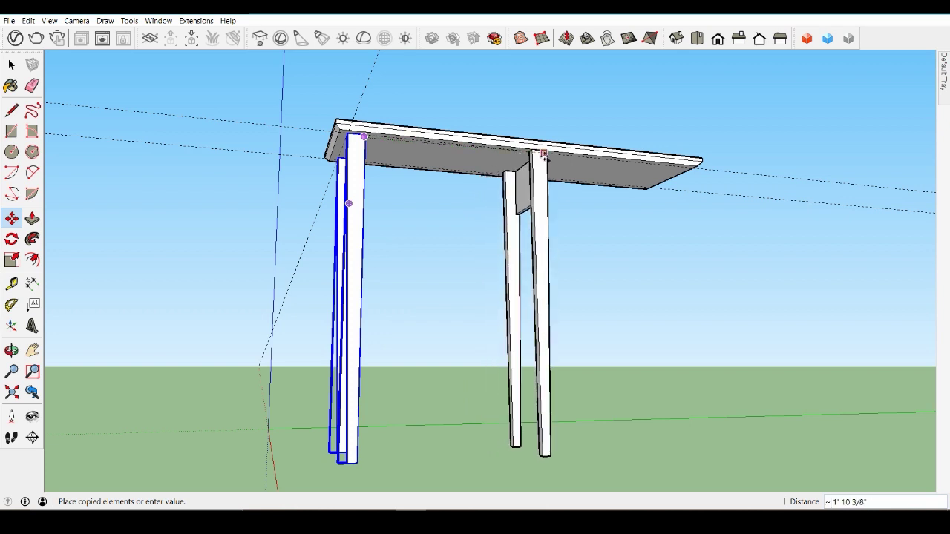
scroll(544, 151, "up", 4)
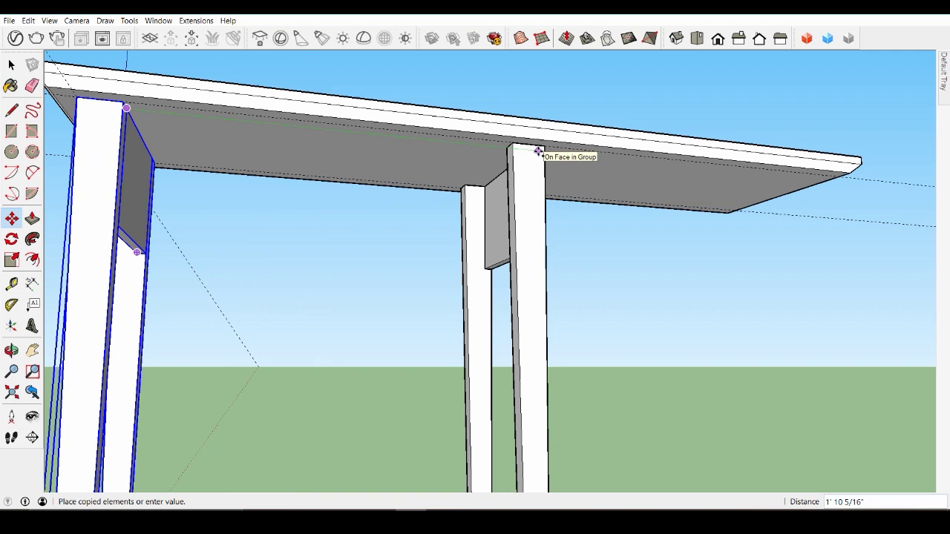
left_click(539, 151)
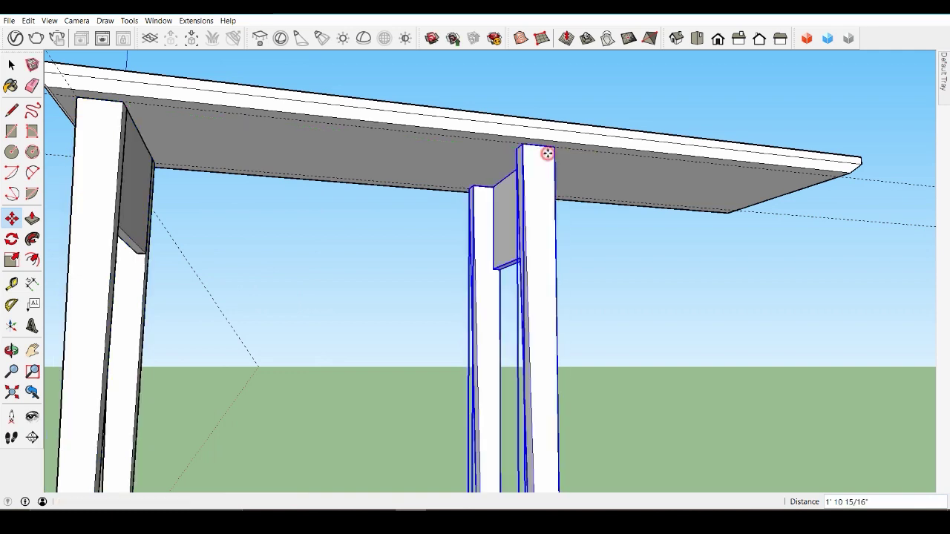
middle_click_drag(547, 153, 653, 237)
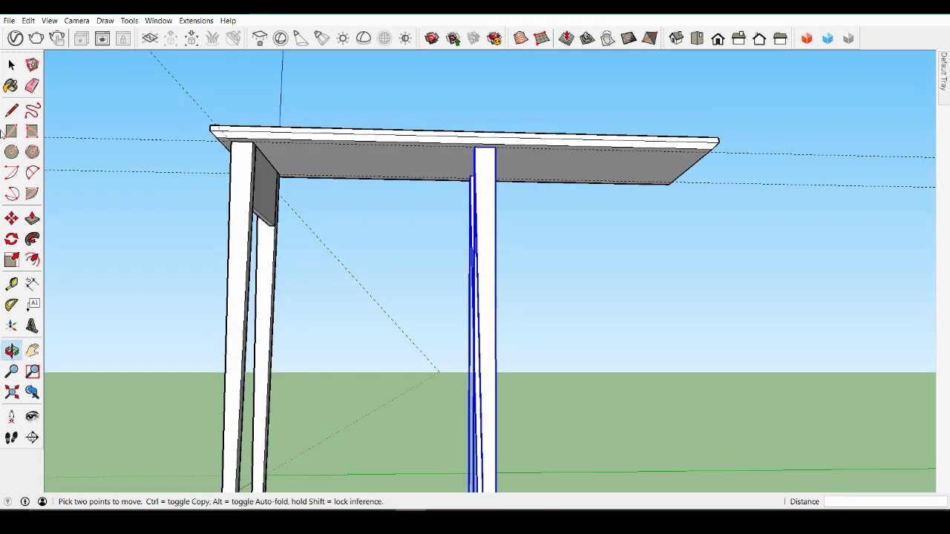
Place a guide line 1" inside the remaining short edge of the tabletop's underside.
left_click(11, 284)
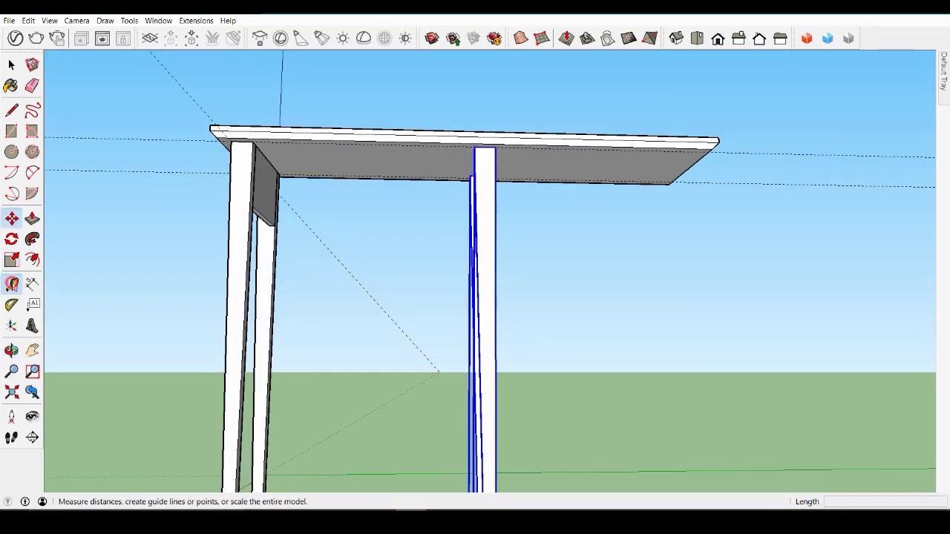
left_click(684, 165)
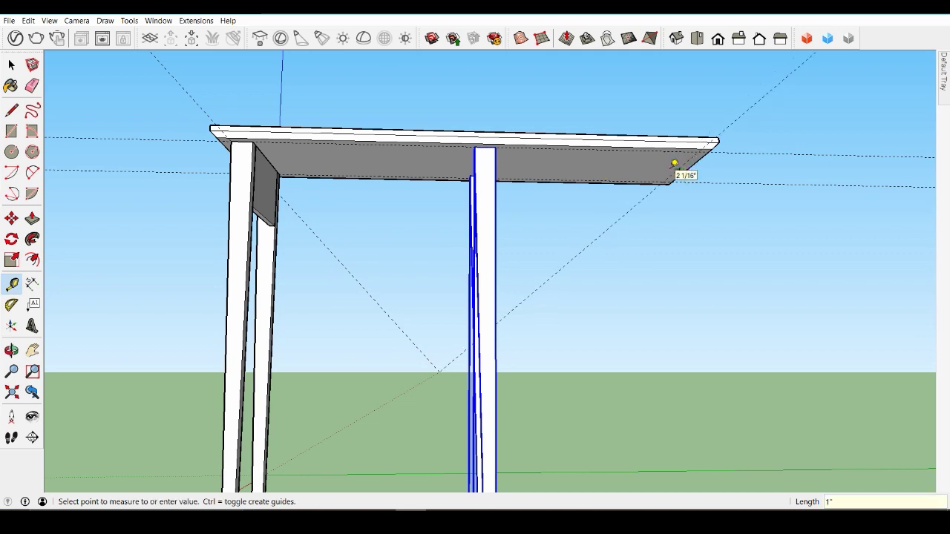
middle_click_drag(653, 153, 219, 277)
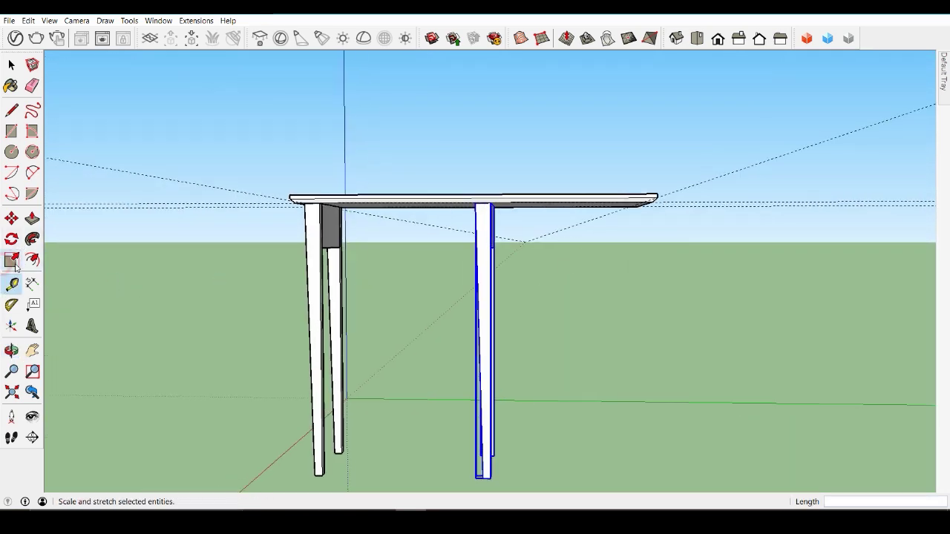
Try scaling the copied legs and side panel down to about 0.58.
middle_click_drag(332, 359, 489, 356)
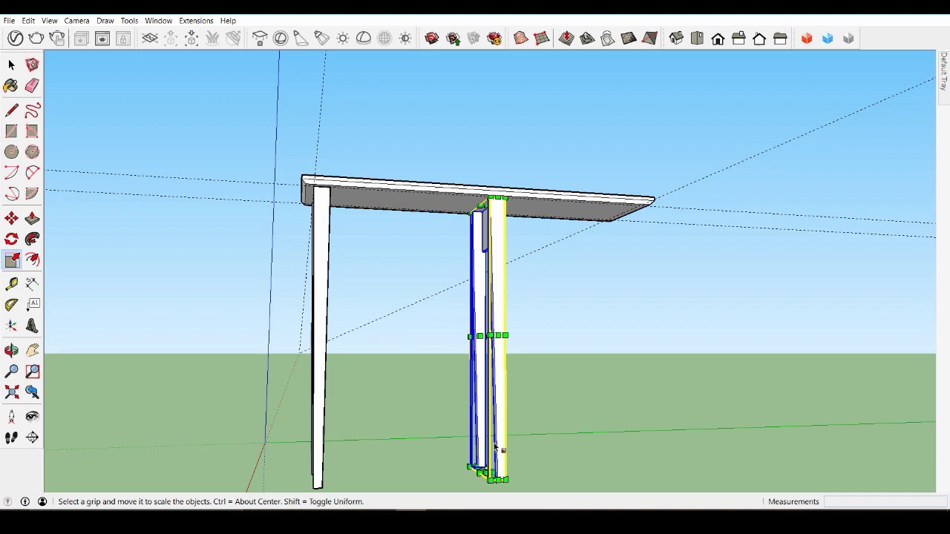
left_click_drag(489, 479, 497, 354)
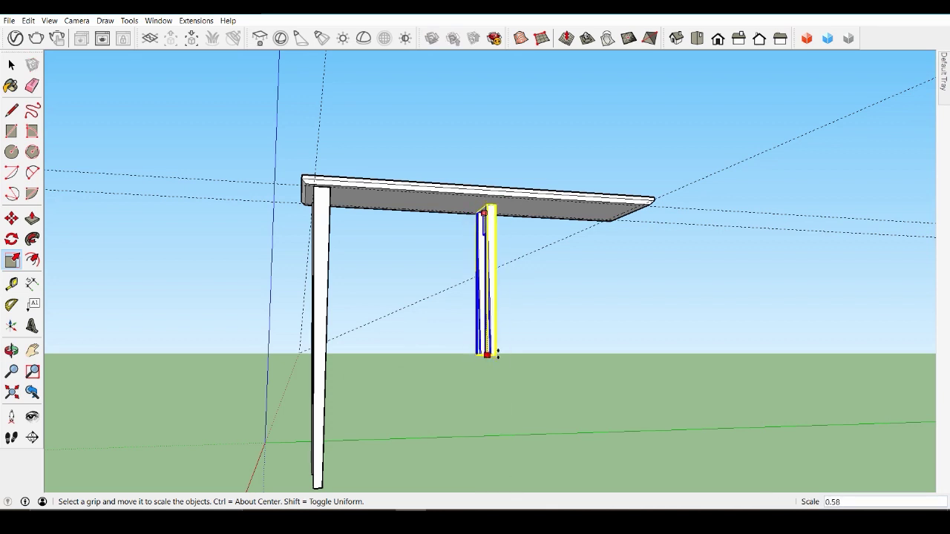
left_click_drag(526, 445, 528, 443)
middle_click_drag(544, 397, 512, 438)
middle_click_drag(483, 377, 520, 345)
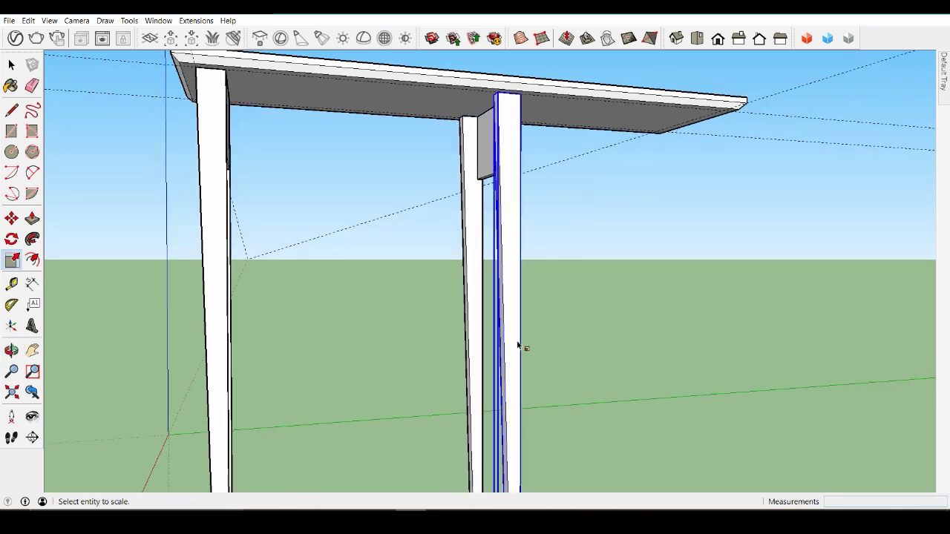
Try scaling the copied legs and side panel along the green axis to about 3.12.
scroll(519, 346, "down", 5)
scroll(536, 349, "up", 3)
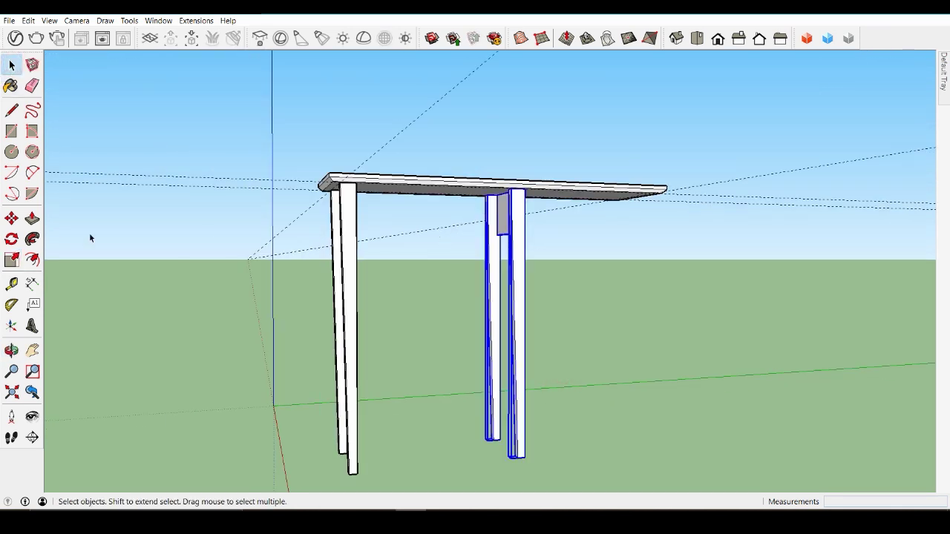
left_click(12, 258)
mouse_move(450, 331)
middle_mouse_down()
mouse_move(536, 352)
mouse_move(486, 330)
mouse_move(479, 313)
mouse_move(442, 319)
middle_mouse_up()
scroll(536, 352, "up", 5)
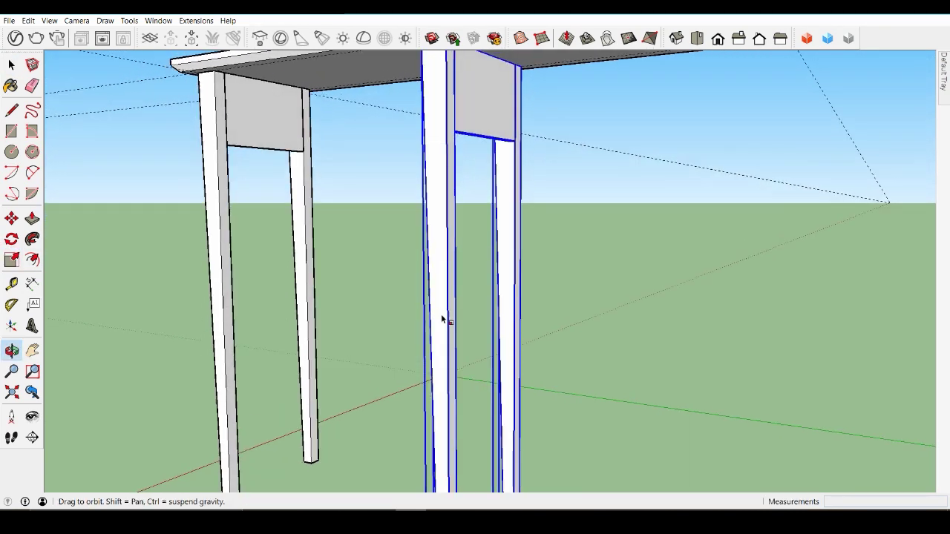
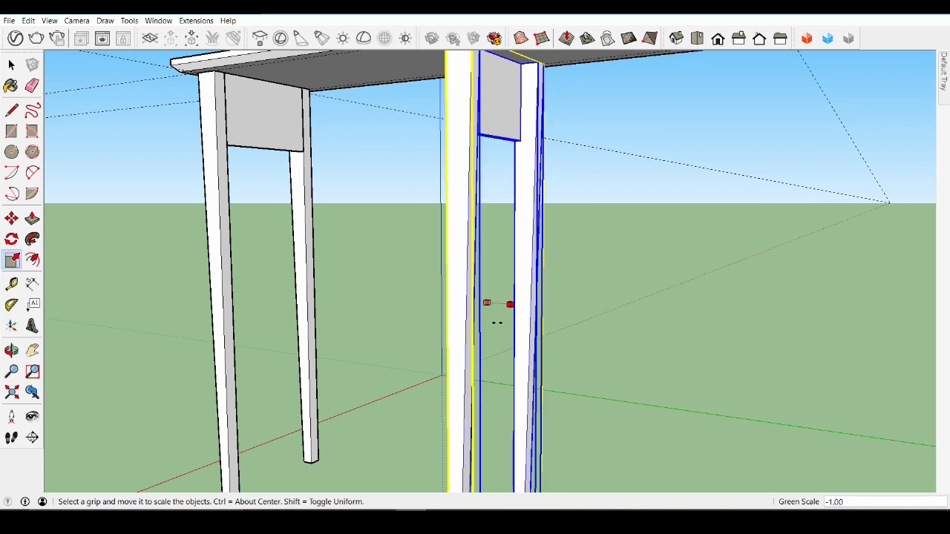
left_click_drag(497, 322, 420, 333)
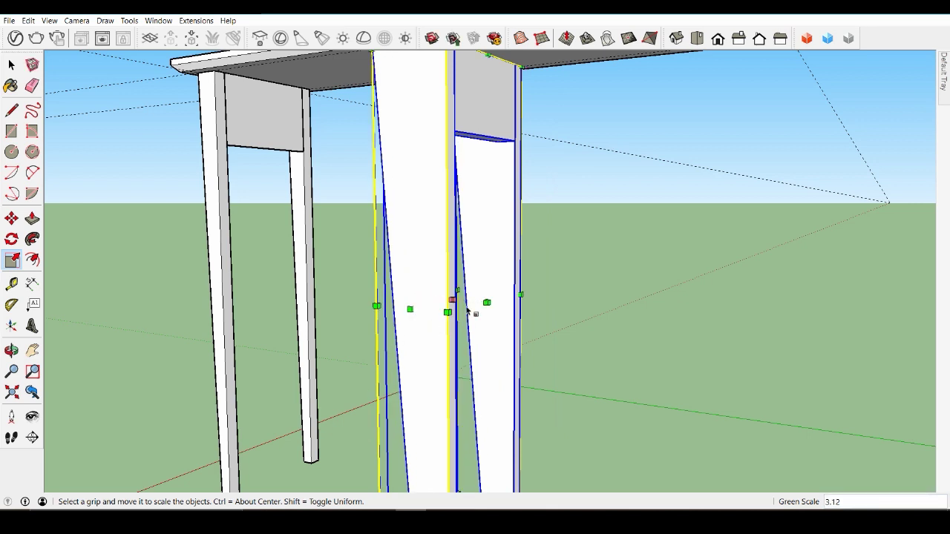
Delete the distorted leg and panel copy, and undo both that deletion and the preceding scaling.
key("Delete")
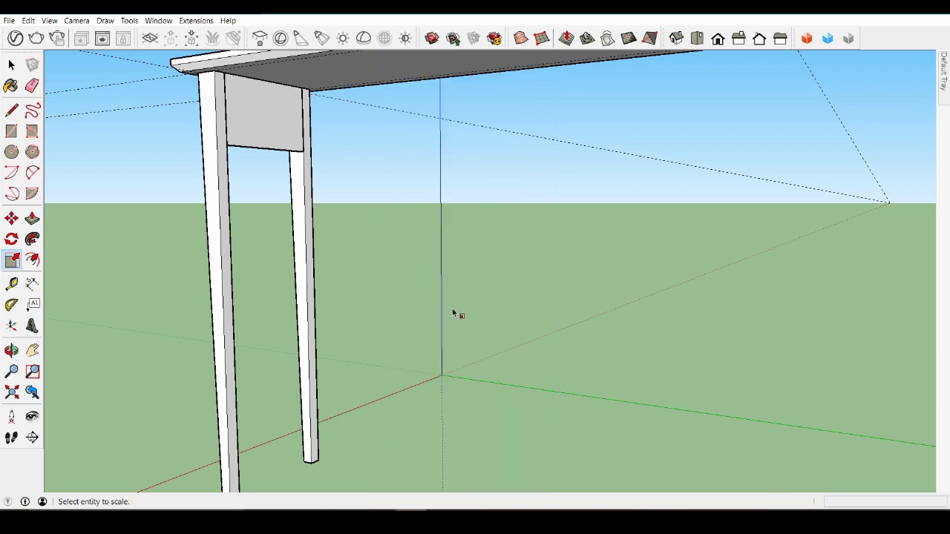
key("ctrl+z")
scroll(460, 308, "down", 5)
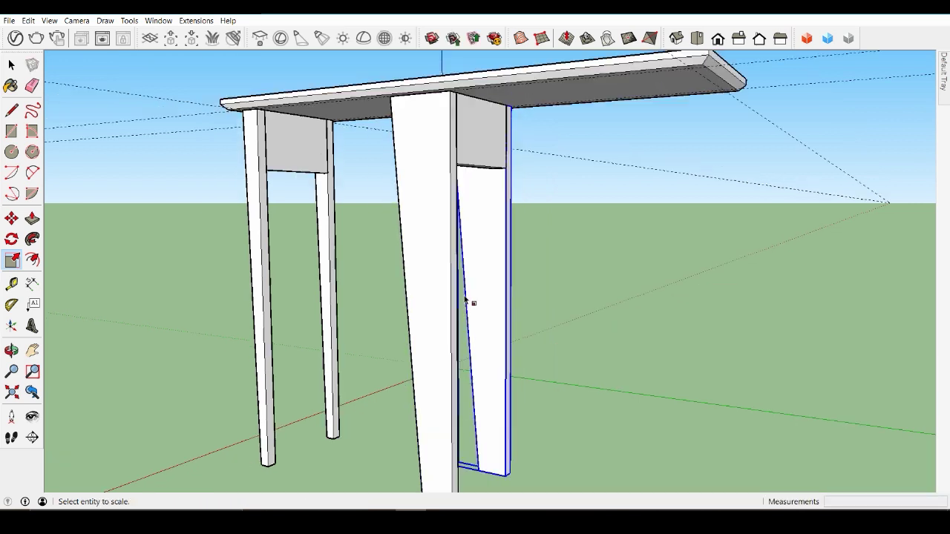
key("ctrl+z")
scroll(468, 290, "up", 3)
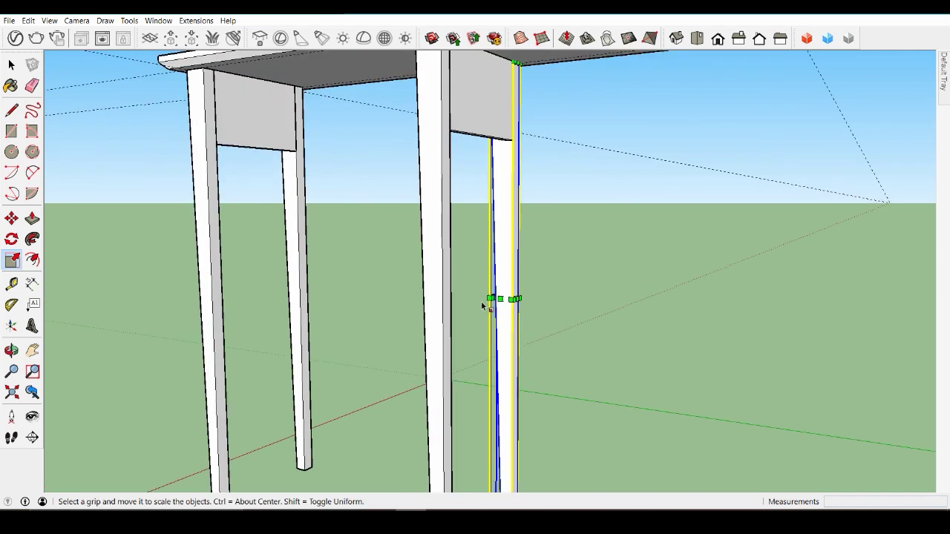
middle_click_drag(480, 302, 449, 300)
scroll(345, 265, "down", 5)
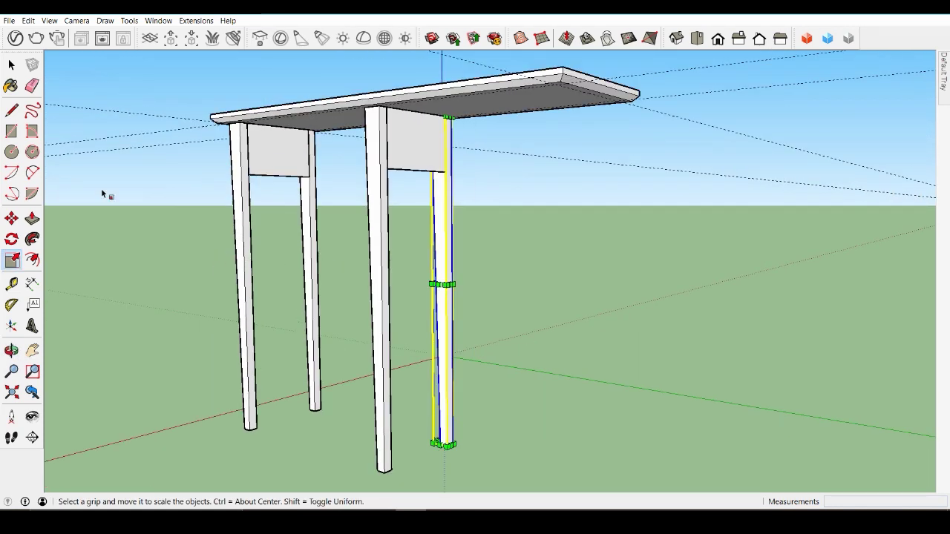
Mirror the copied legs and side panel together by scaling them to -1.00 along the green axis.
left_click(11, 65)
left_click(364, 168)
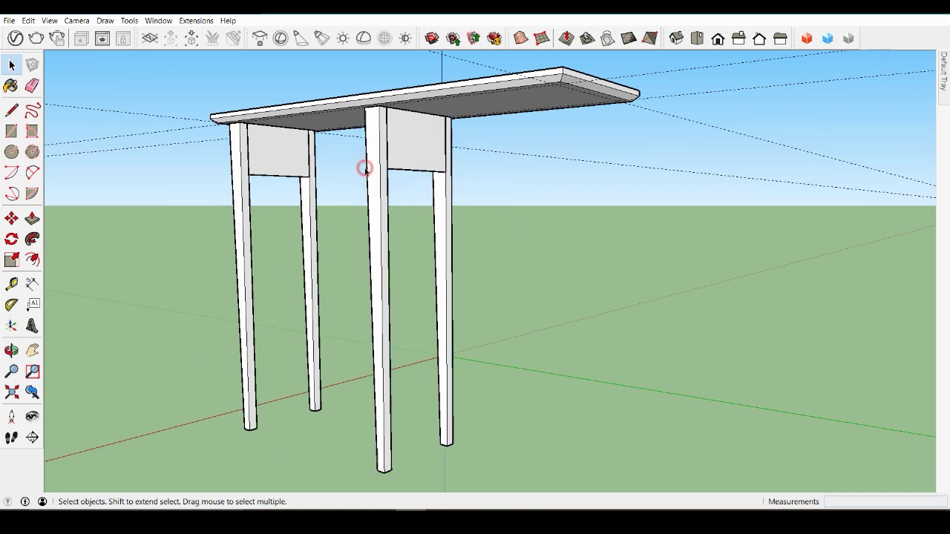
left_click_drag(353, 168, 359, 176)
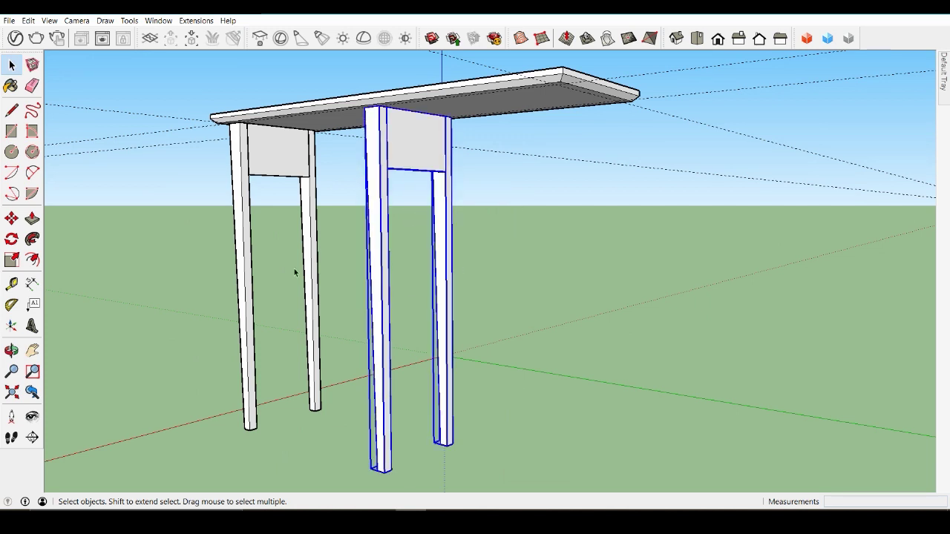
left_click(11, 259)
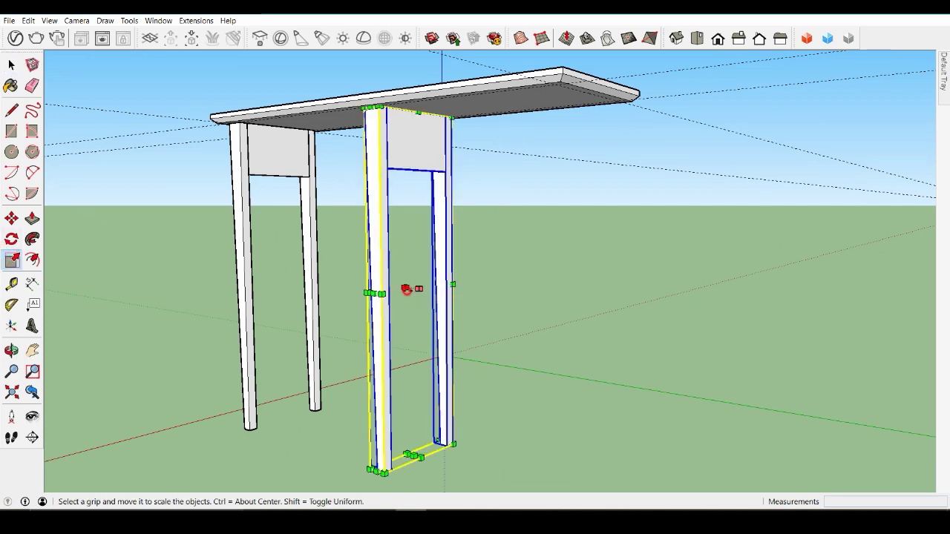
left_click_drag(406, 289, 450, 308)
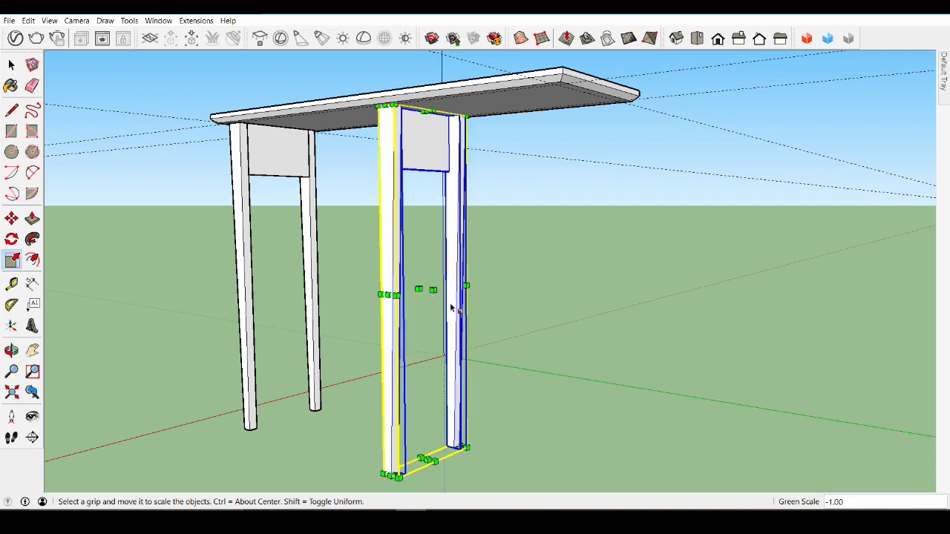
Move the mirrored legs and side panel to the guide intersection at the far end of the tabletop's underside.
middle_click_drag(451, 308, 334, 165)
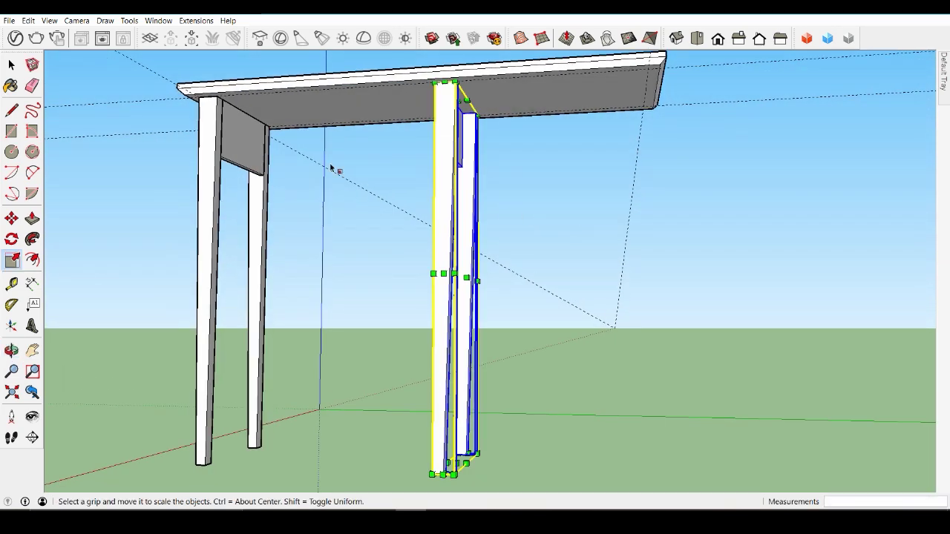
left_click(11, 218)
scroll(467, 77, "up", 2)
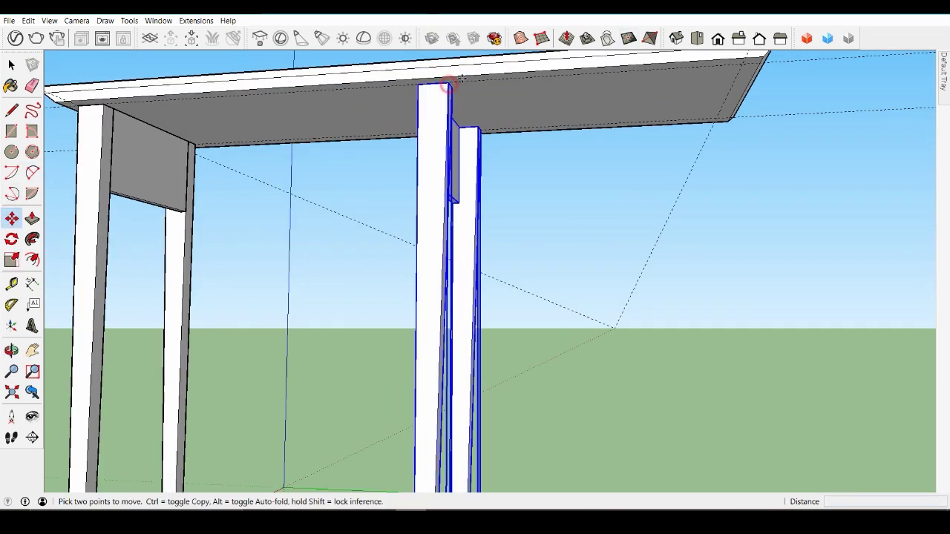
left_click(448, 87)
left_click(752, 64)
middle_click_drag(753, 64, 627, 110)
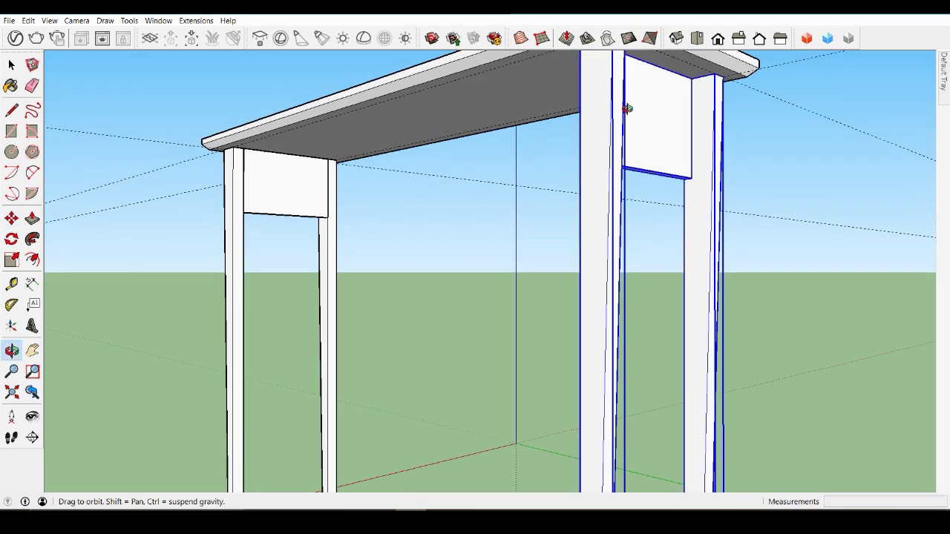
scroll(519, 109, "down", 5)
left_click(11, 65)
left_click(125, 108)
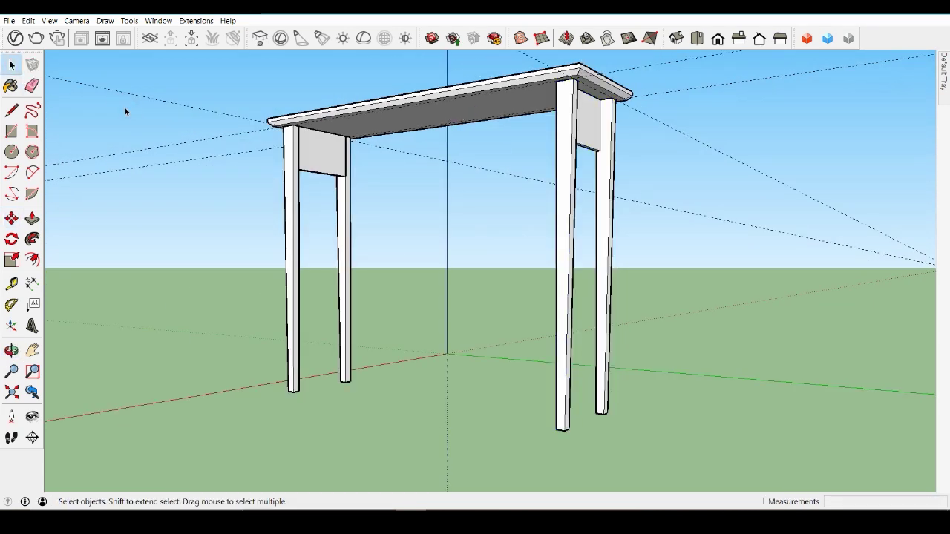
Draw a 0.5" by 6" rectangle on the front leg's inner face, against the side panel and beneath the tabletop.
left_click(12, 135)
scroll(415, 93, "up", 2)
middle_click_drag(415, 93, 386, 46)
scroll(272, 140, "up", 4)
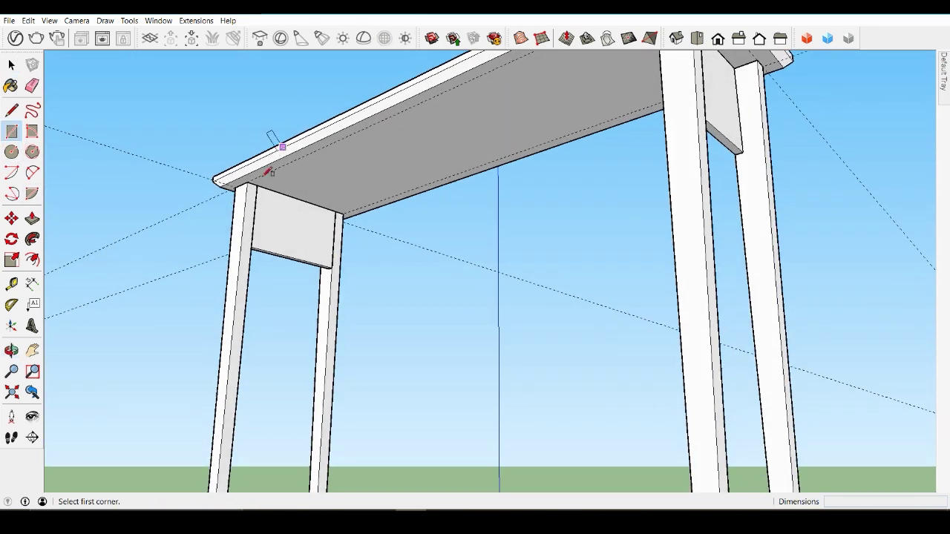
left_click(253, 193)
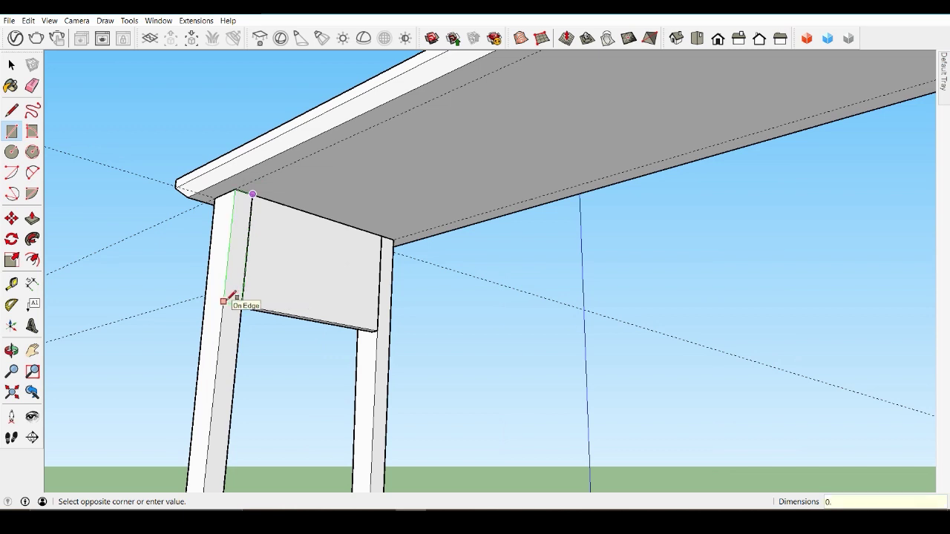
type("0.5\",6\"")
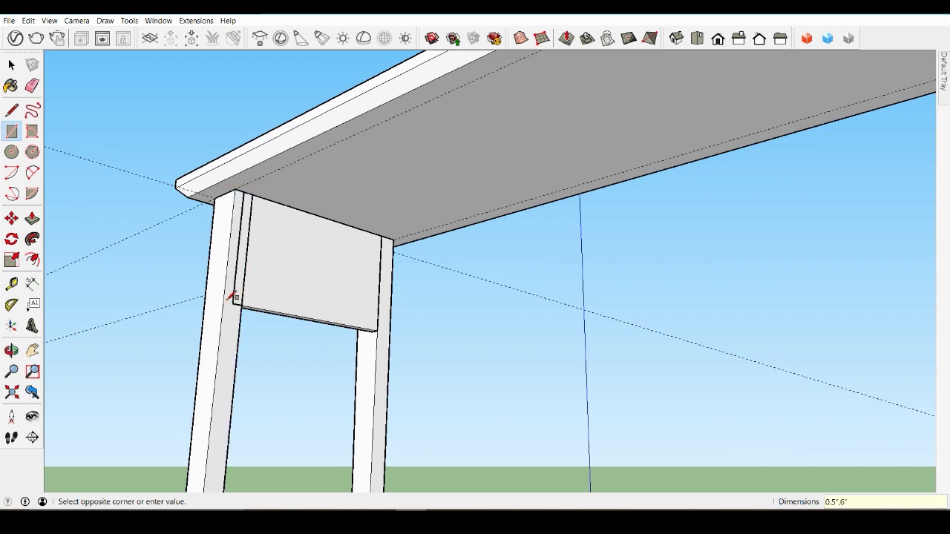
Extrude the 0.5" by 6" rectangle across to the opposite front leg to form the long front panel.
left_click(32, 218)
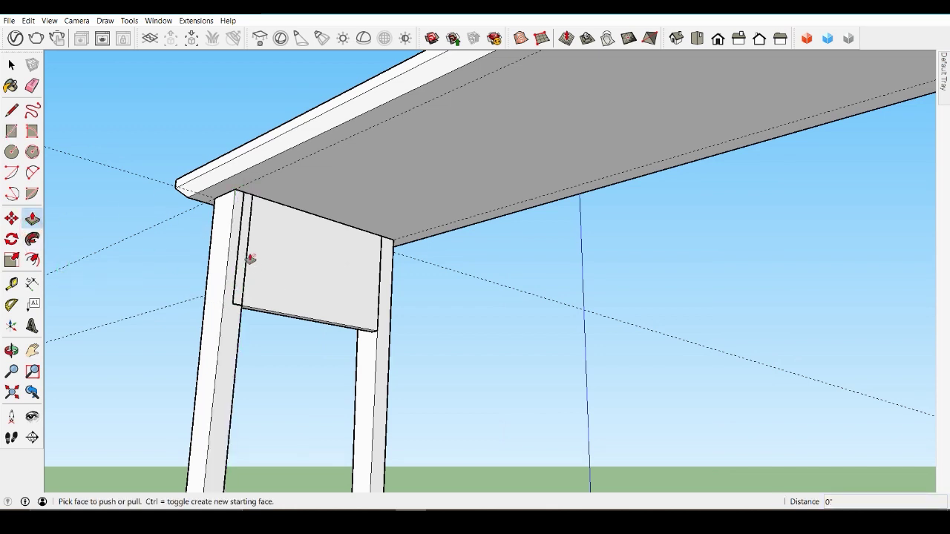
left_click(245, 263)
middle_click_drag(451, 264, 477, 272)
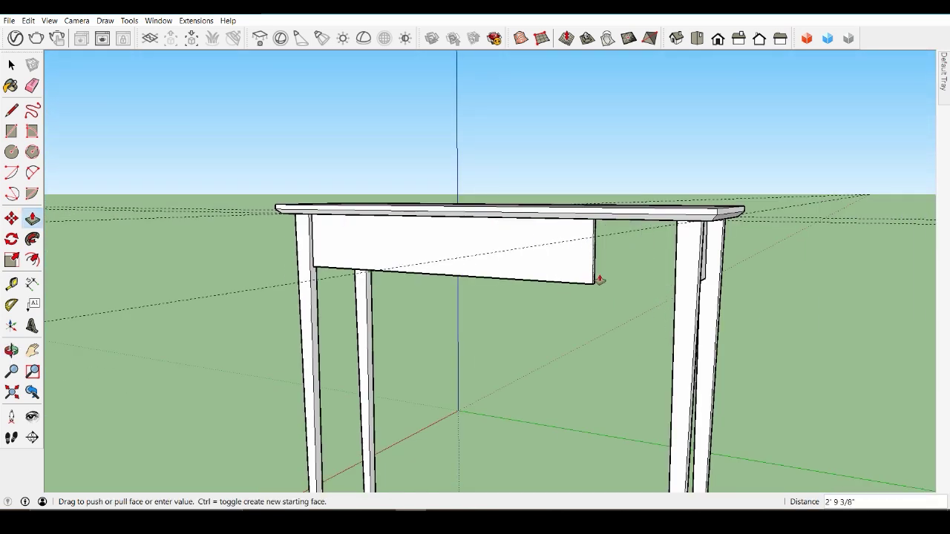
left_click(674, 307)
scroll(604, 263, "up", 3)
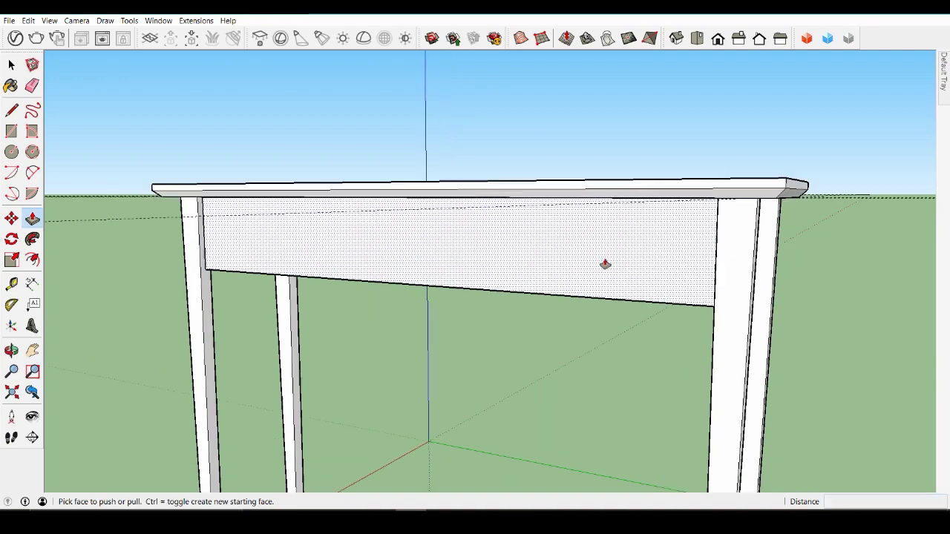
middle_click_drag(604, 263, 729, 240)
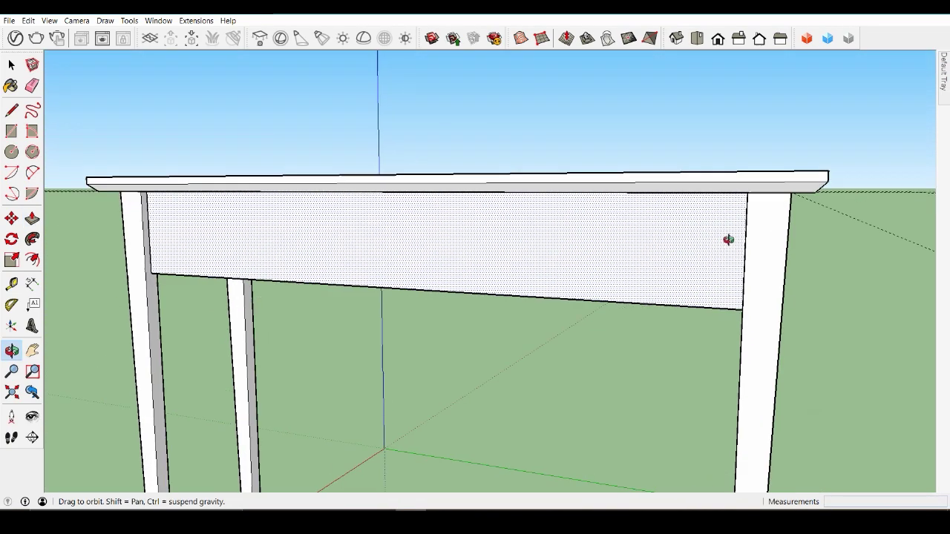
Make the long front panel between the legs a component.
middle_click_drag(487, 300, 244, 210)
left_click(11, 65)
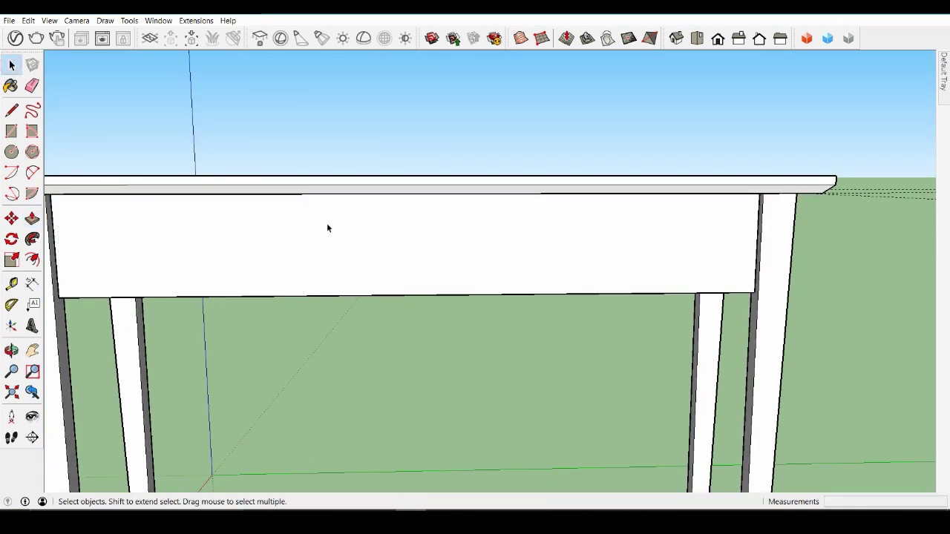
left_click(361, 245)
double_click(380, 256)
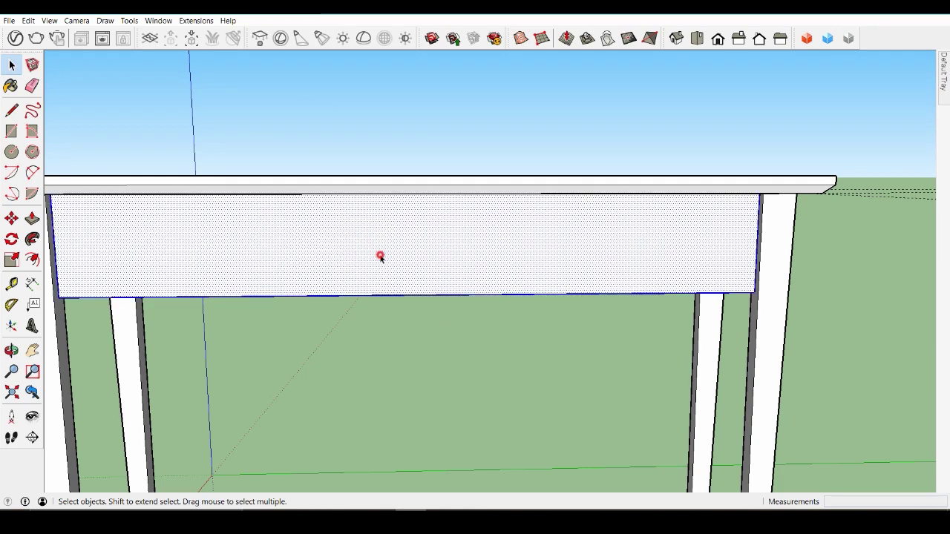
mouse_move(403, 271)
middle_mouse_down()
mouse_move(271, 148)
mouse_move(185, 148)
mouse_move(411, 267)
middle_mouse_up()
right_click(411, 267)
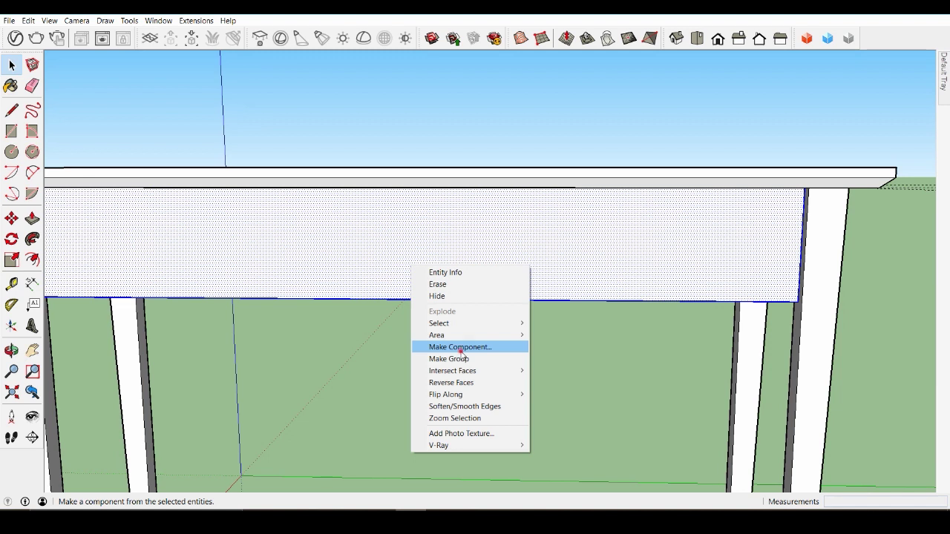
left_click(461, 347)
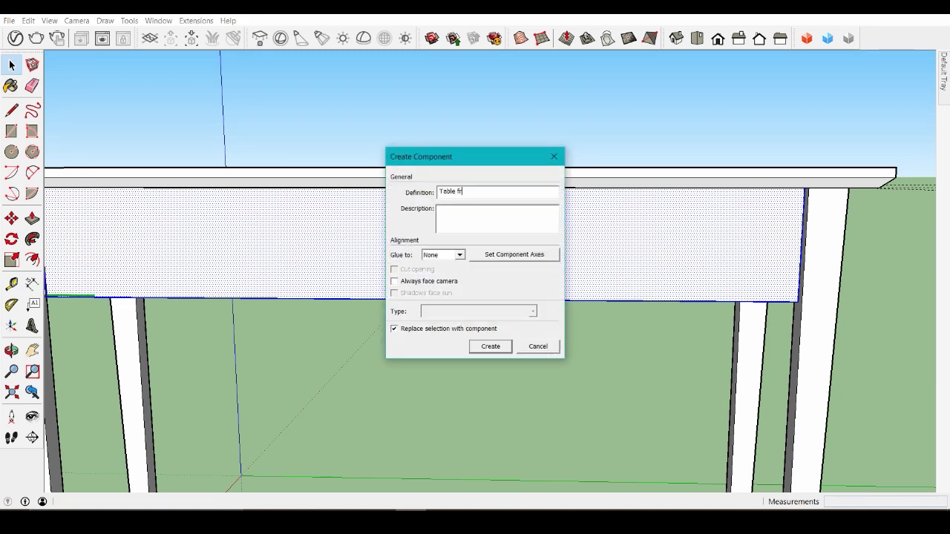
left_click(495, 347)
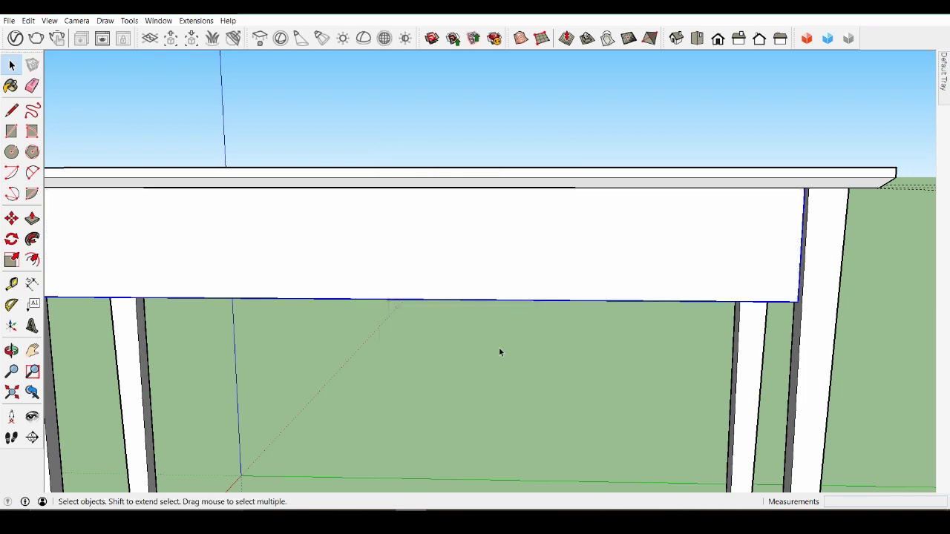
Copy the front panel component 9 1/2" to the opposite long side of the table frame beneath the tabletop.
middle_click_drag(661, 289, 237, 150)
middle_click_drag(333, 212, 365, 189)
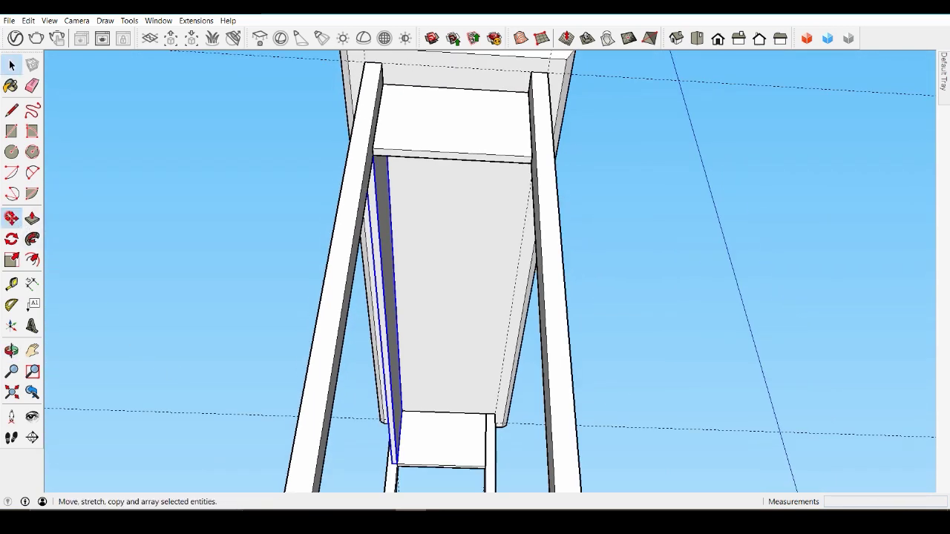
left_click(12, 218)
middle_click_drag(418, 442, 356, 401)
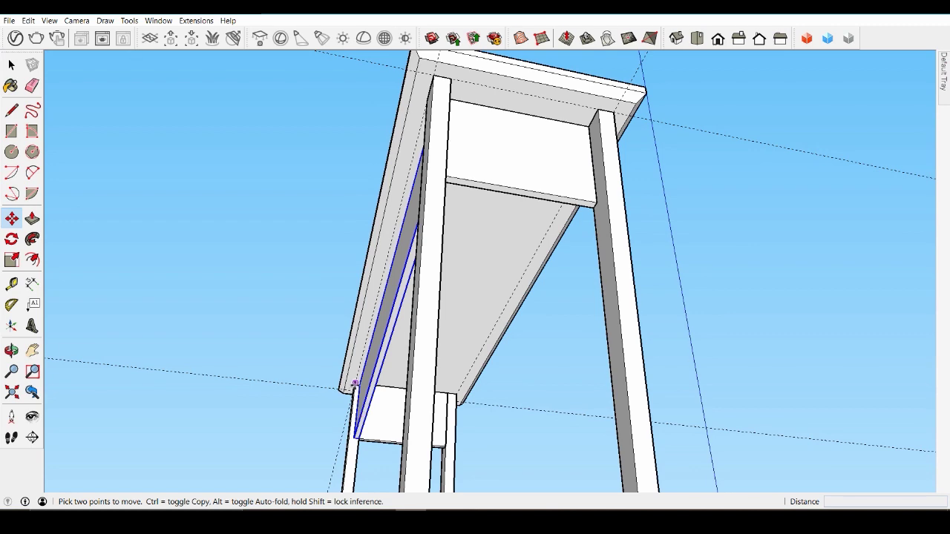
scroll(359, 384, "up", 3)
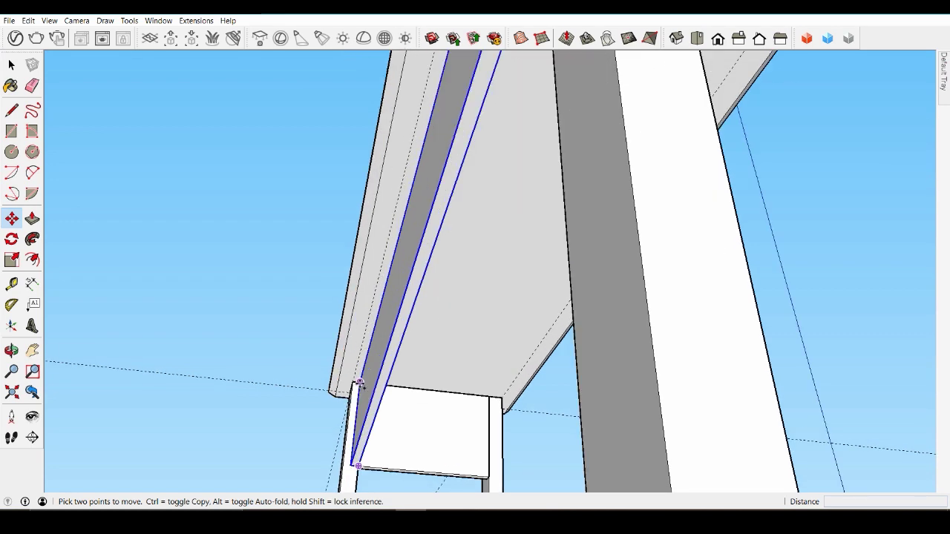
left_click(360, 384)
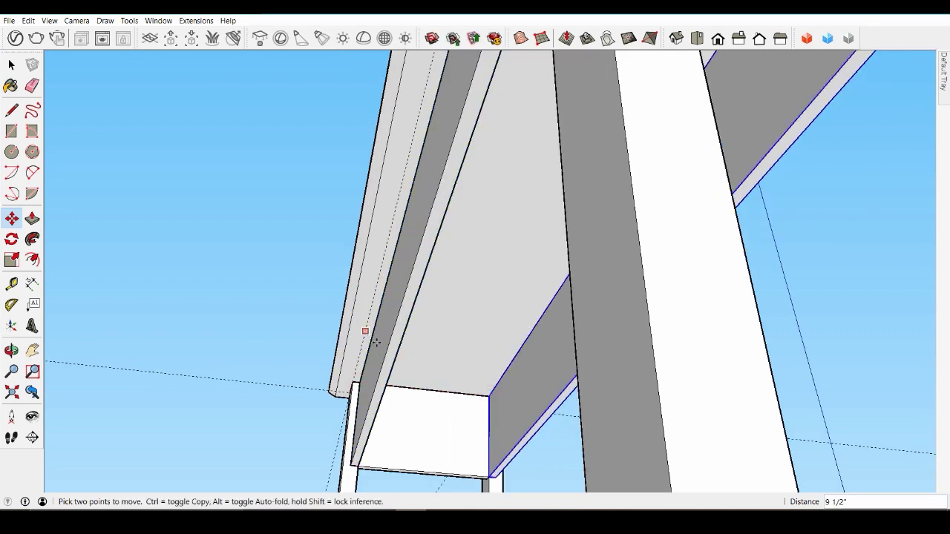
Open the long front panel component for editing and place a guide 1" above its lower edge.
key("F5")
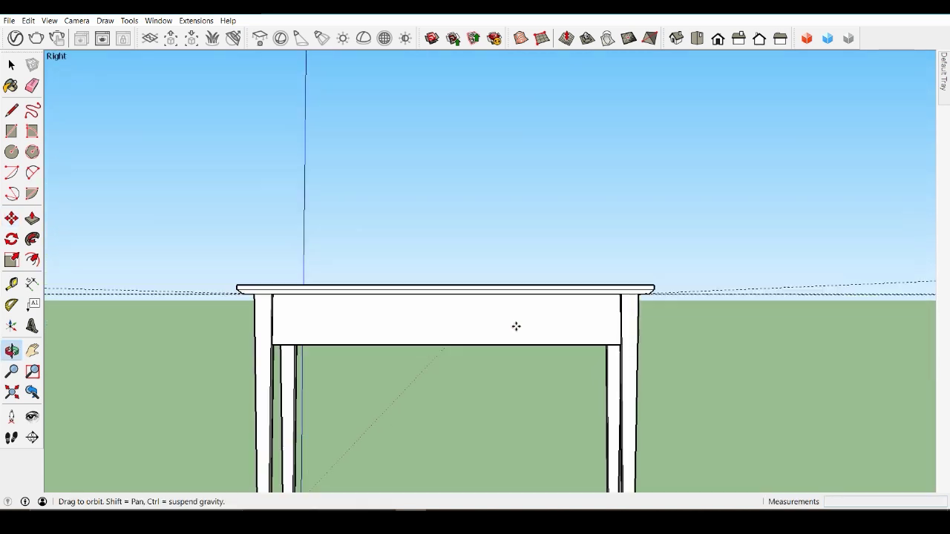
scroll(462, 337, "up", 3)
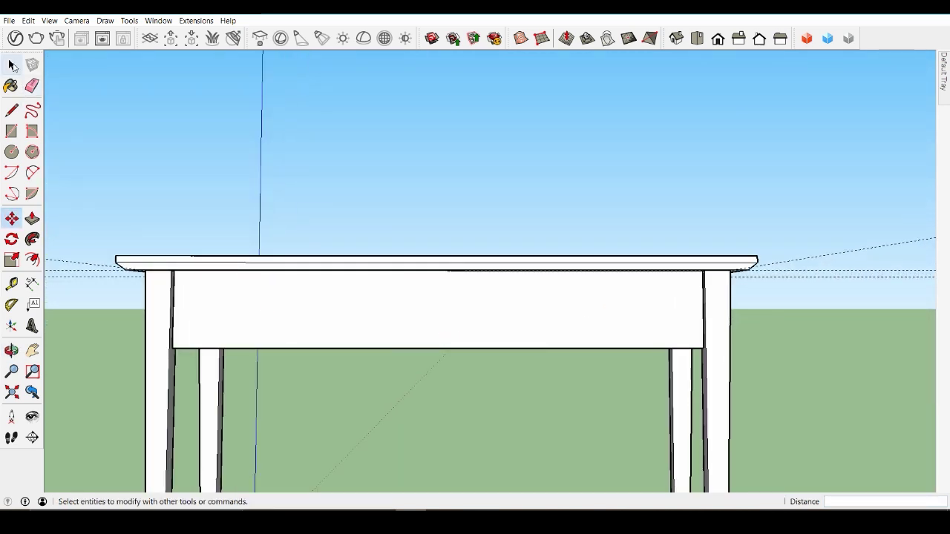
left_click(11, 65)
left_click(509, 325)
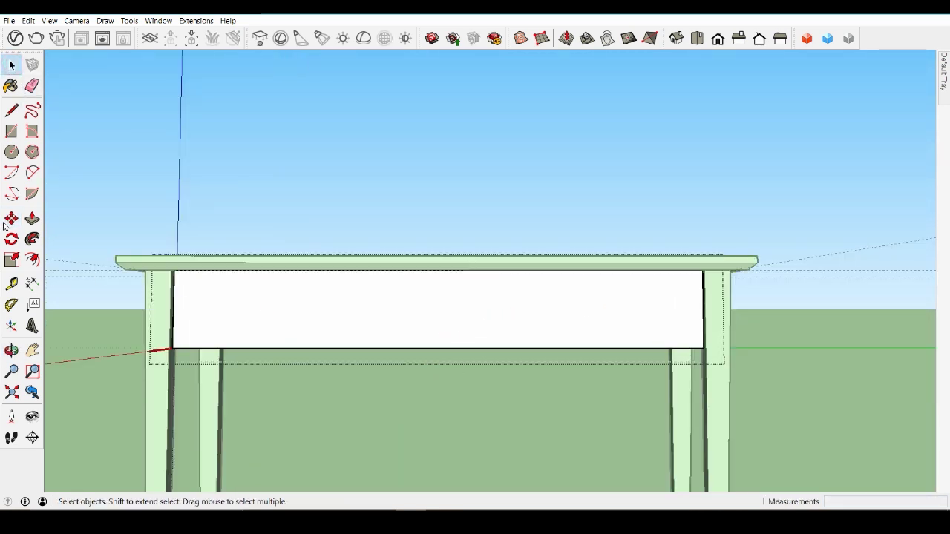
left_click(11, 284)
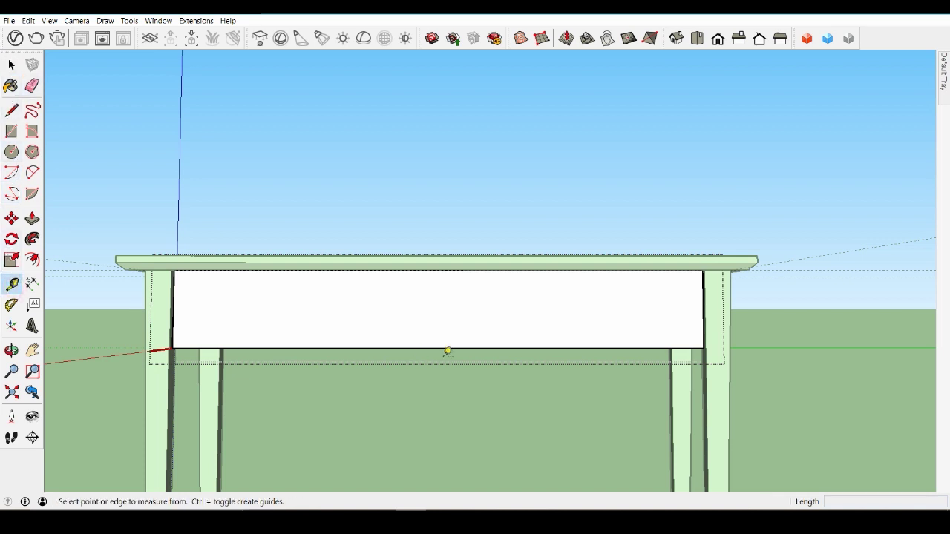
left_click(456, 348)
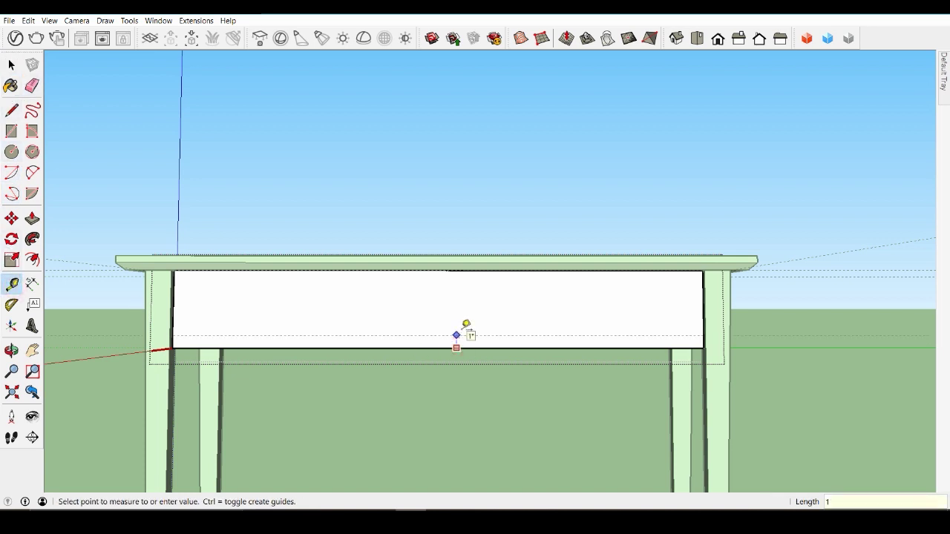
key("Return")
scroll(456, 371, "up", 1)
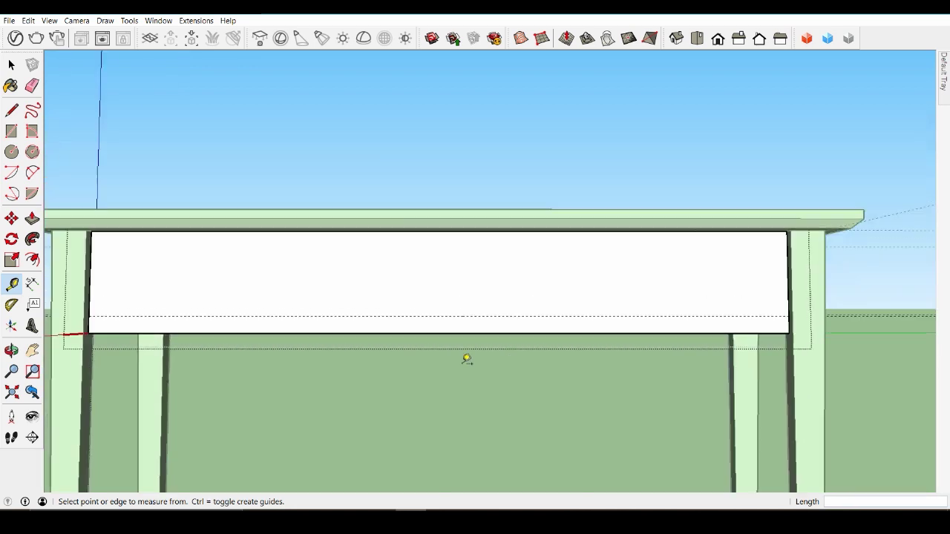
Draw a two-point arc between the front panel's lower corners, with its bulge reaching the 1" guide.
left_click(32, 172)
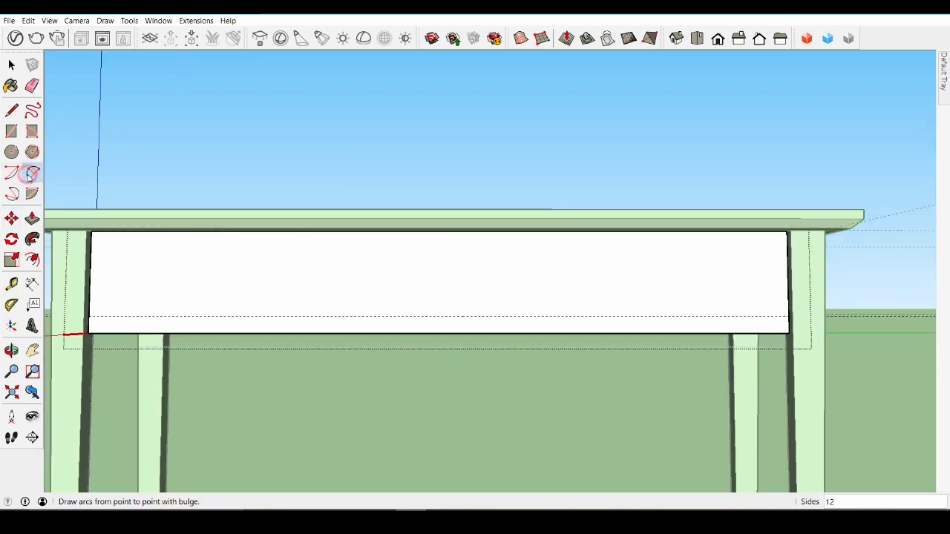
left_click(88, 332)
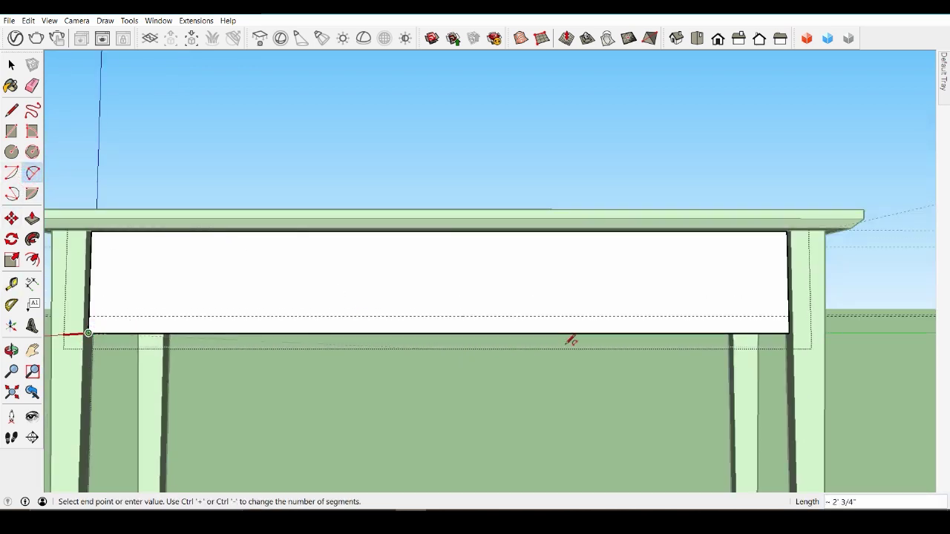
left_click(792, 332)
left_click(750, 323)
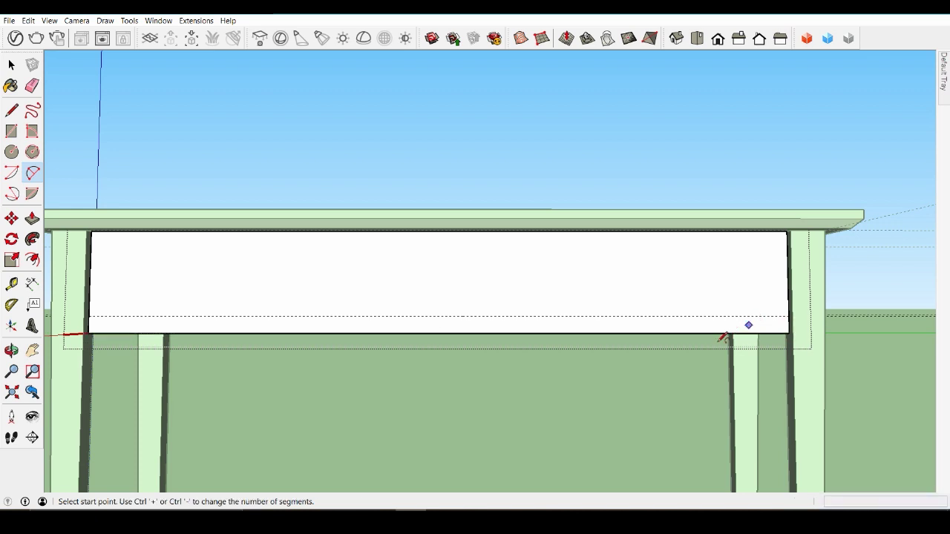
left_click(88, 332)
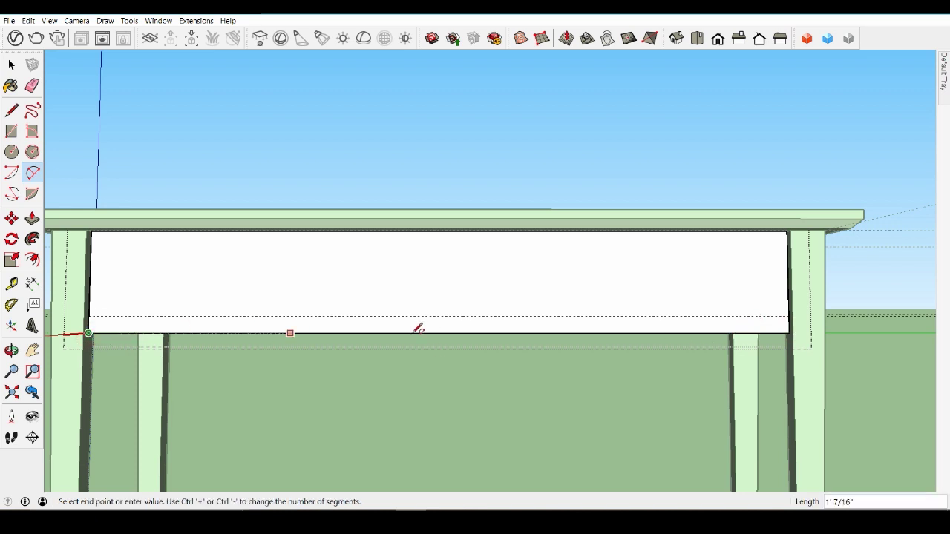
left_click(789, 333)
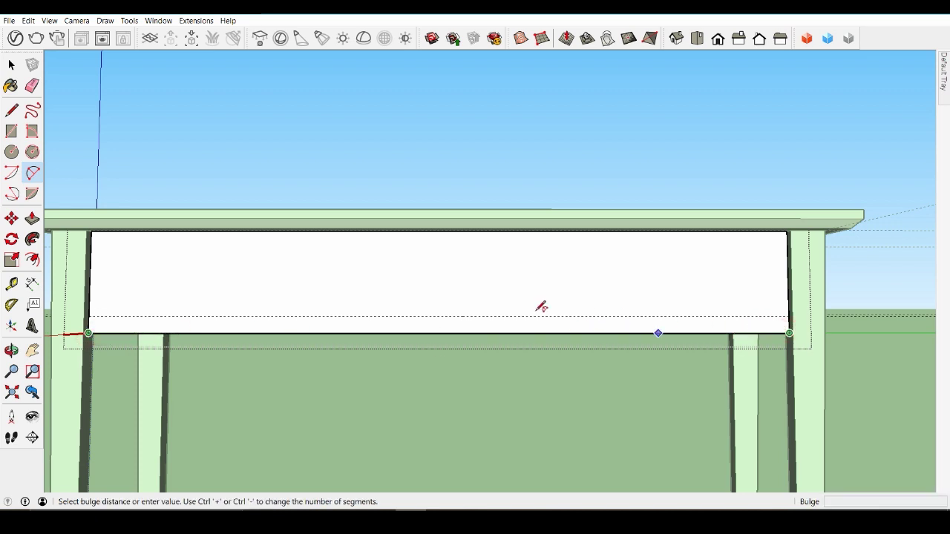
left_click(438, 315)
Push the face below the arc 1/2" through the panel to cut the curved lower edge, and leave component editing.
left_click(32, 218)
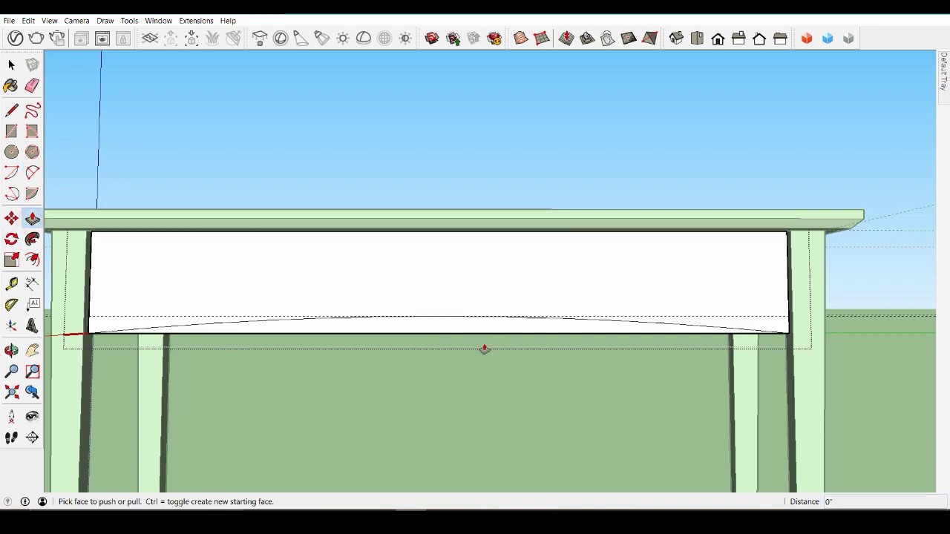
left_click(467, 330)
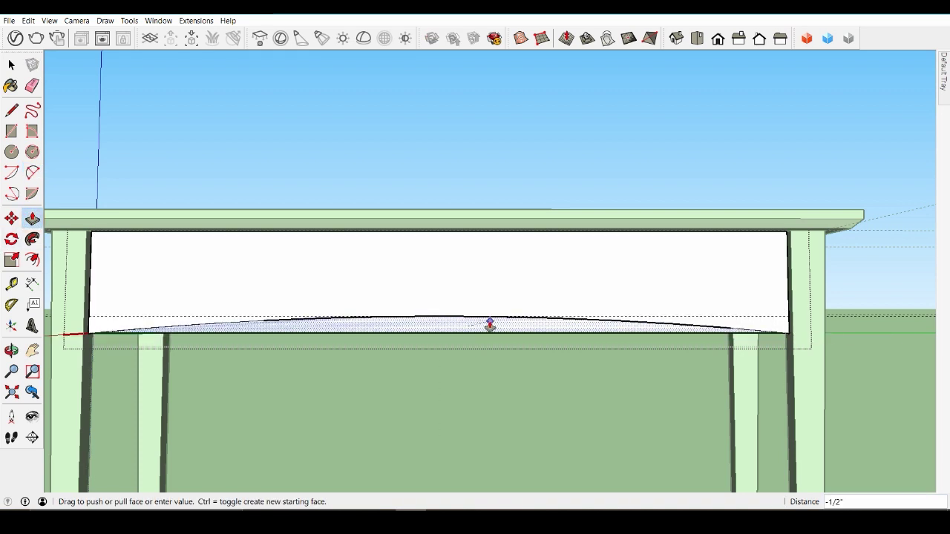
left_click(490, 324)
middle_click_drag(491, 324, 415, 375)
left_click(12, 65)
left_click(376, 145)
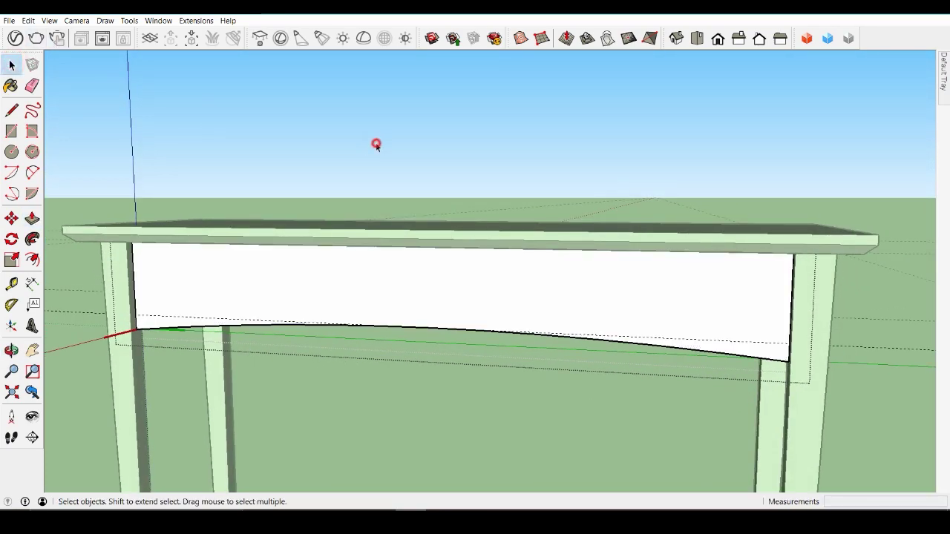
middle_click_drag(377, 145, 448, 269)
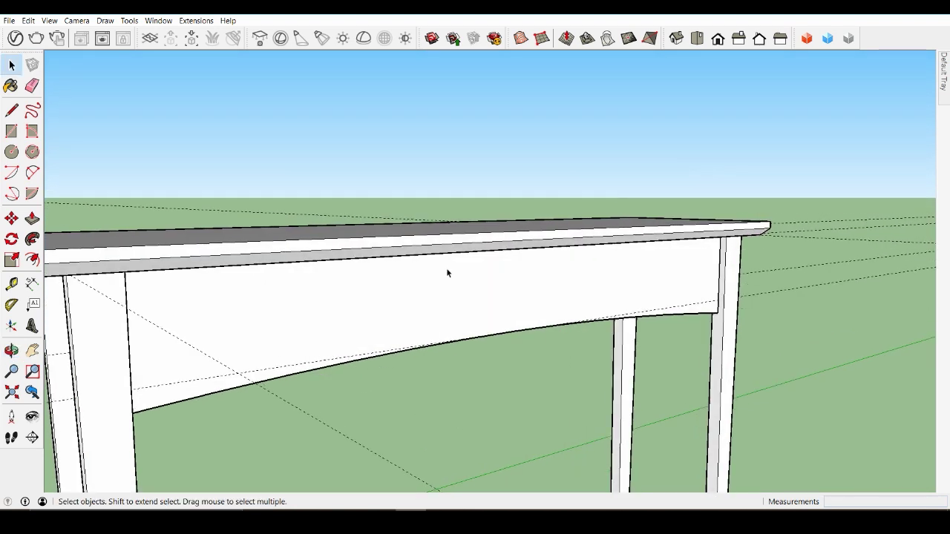
Draw a 3" by 15" rectangle for the drawer front on one half of the long front panel.
left_click(13, 132)
middle_click_drag(187, 288, 158, 252)
left_click(195, 256)
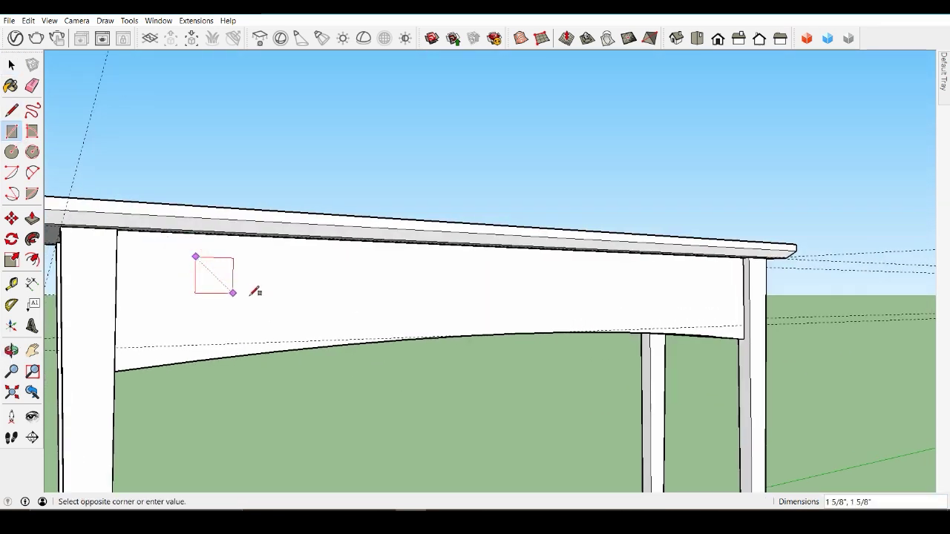
type("3\",")
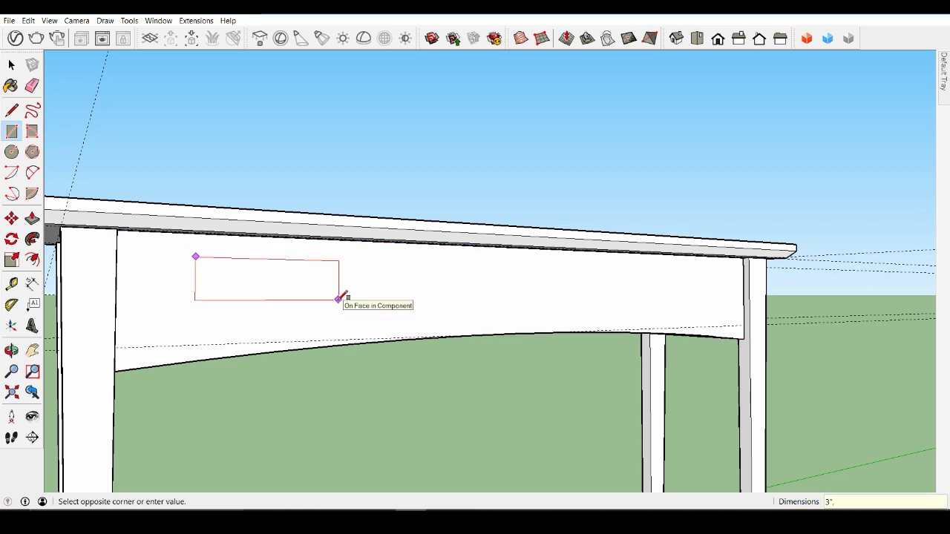
type("15\"")
key("Return")
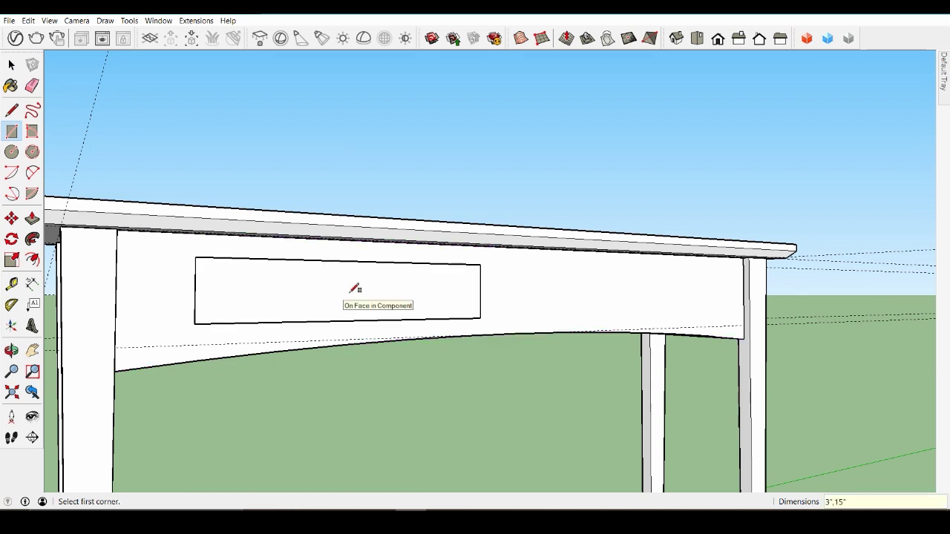
Extrude the 3" by 15" drawer rectangle outward by 1".
middle_click_drag(379, 289, 339, 292)
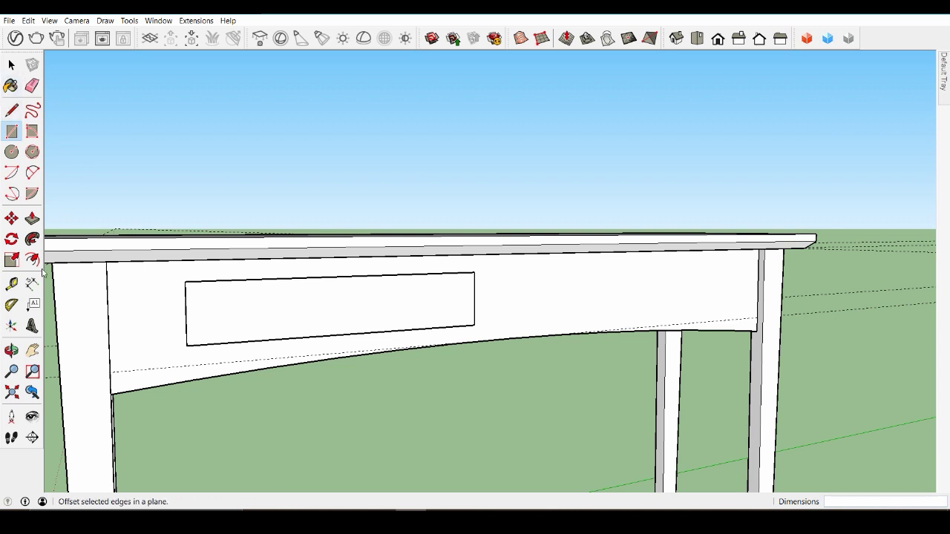
left_click(32, 219)
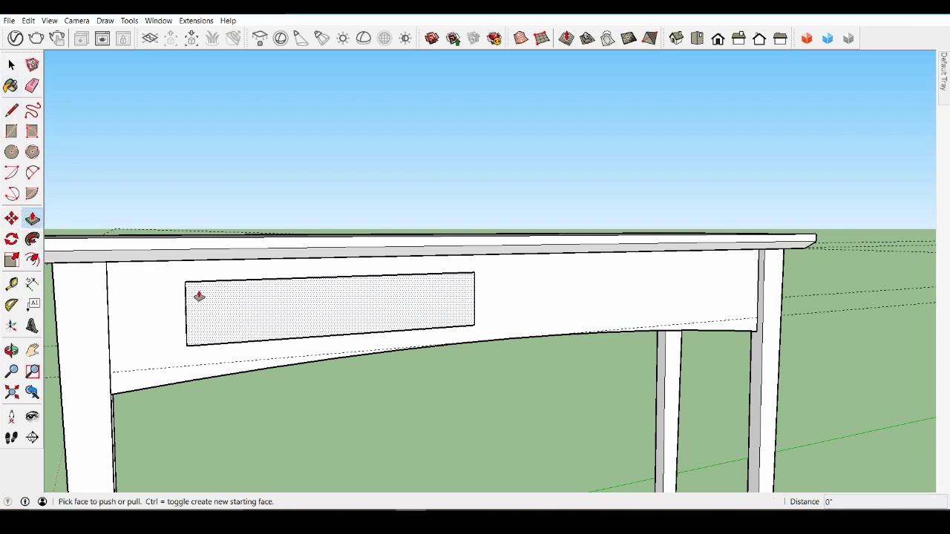
left_click(197, 297)
type("1")
key("Return")
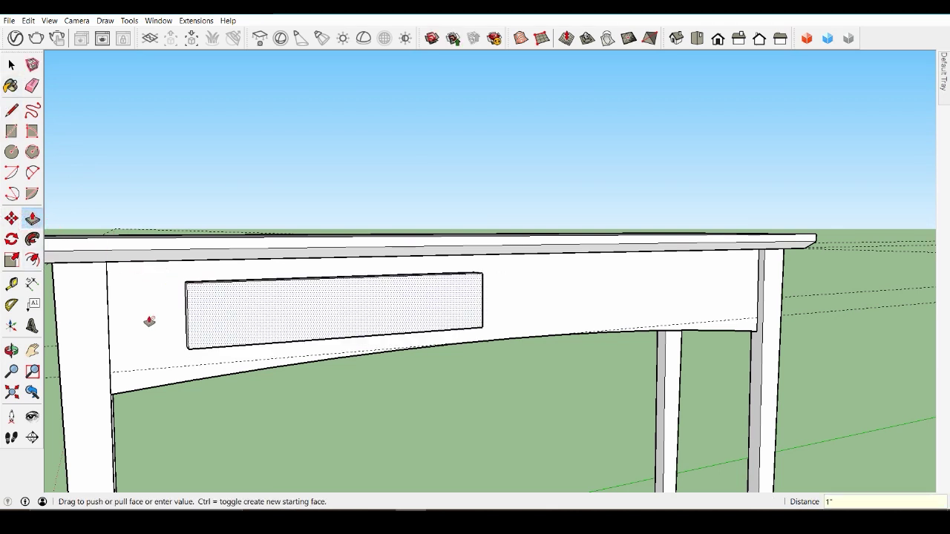
Draw a diagonal bevel line on the drawer block's end face, from the lower edge's midpoint to the front vertical edge.
middle_click_drag(148, 322, 365, 348)
scroll(365, 348, "up", 3)
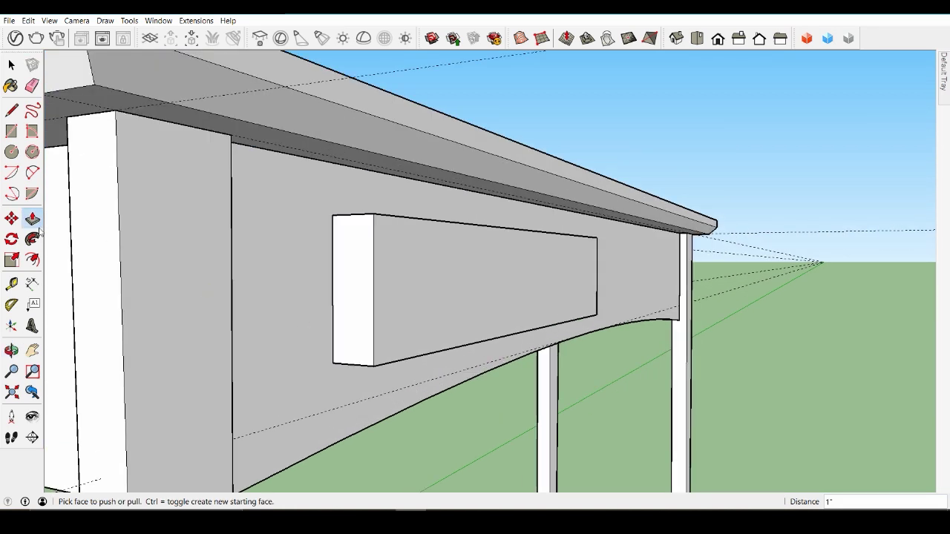
left_click(11, 110)
left_click(353, 363)
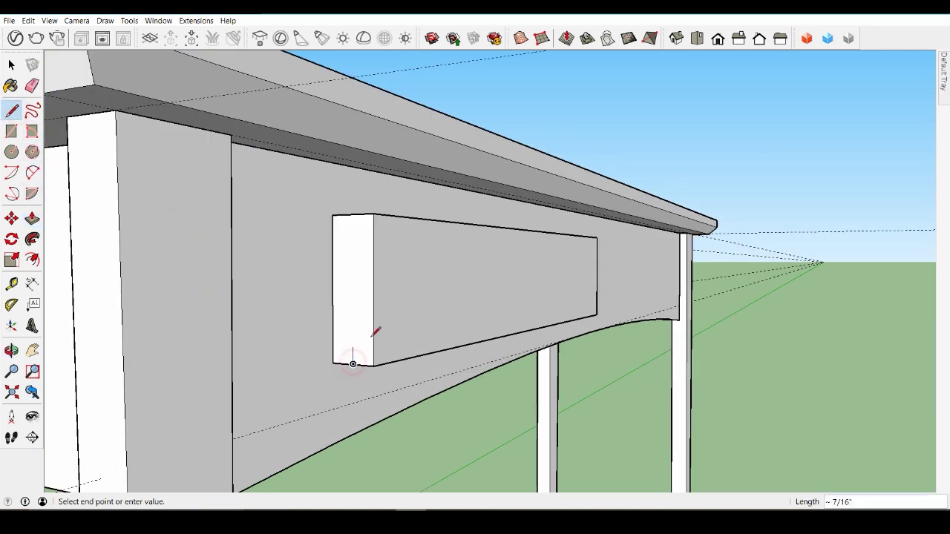
middle_click_drag(375, 335, 415, 378)
key("space")
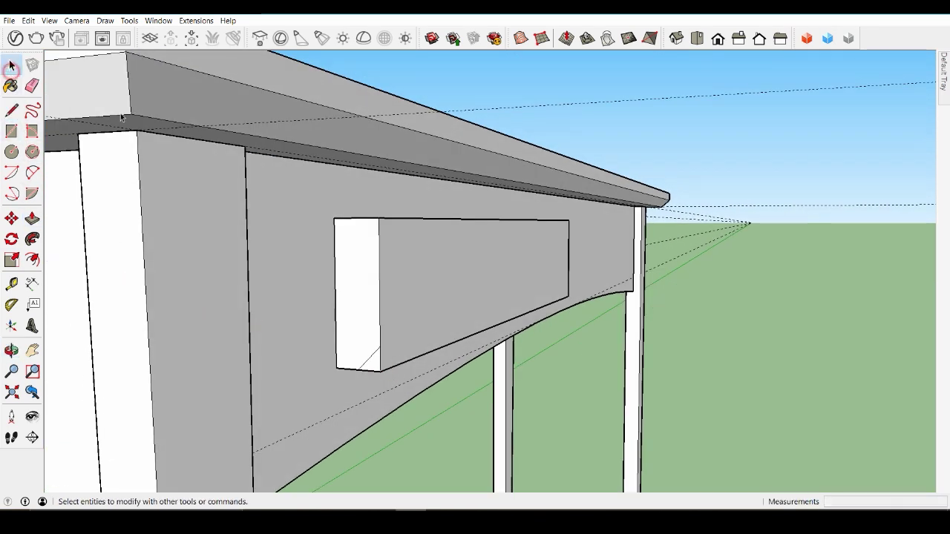
Bevel all four front edges of the drawer block with Follow Me, using the front face's perimeter and the triangular corner profile.
left_click(501, 284)
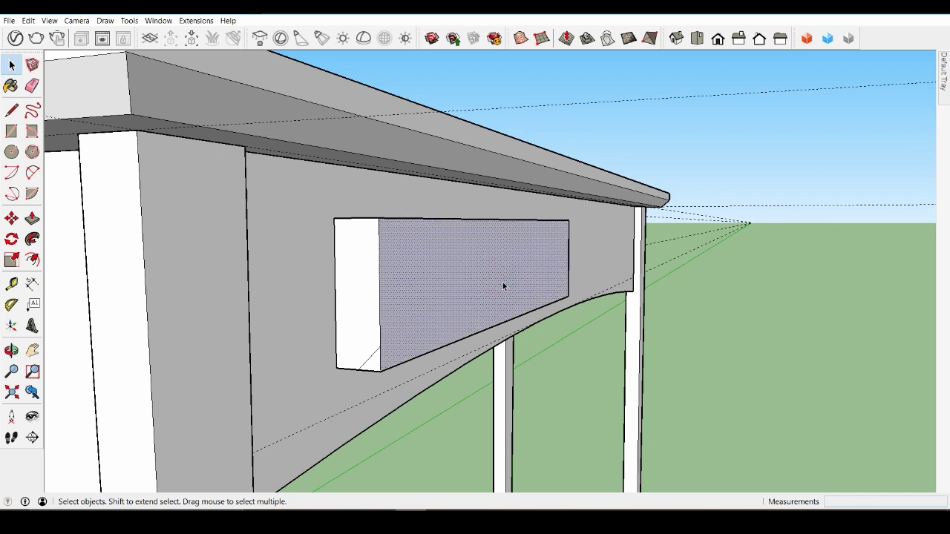
double_click(455, 293)
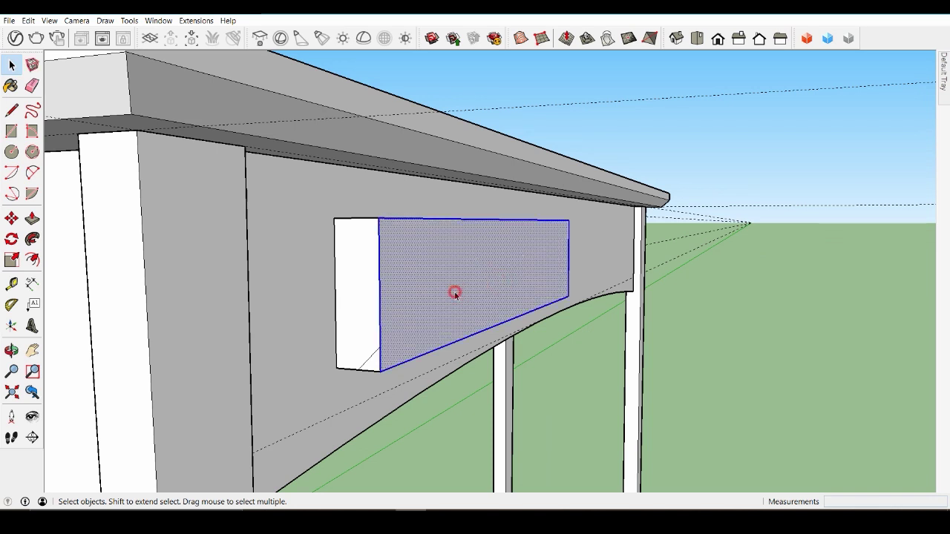
left_click(33, 240)
left_click(362, 366)
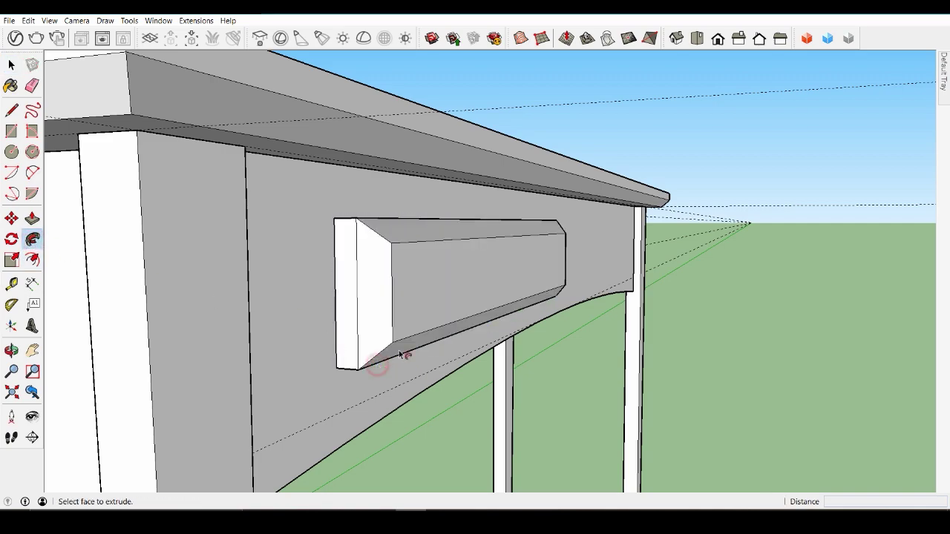
middle_click_drag(381, 349, 519, 222)
Select the whole beveled drawer block and make it a component named "Drawer front".
left_click(12, 65)
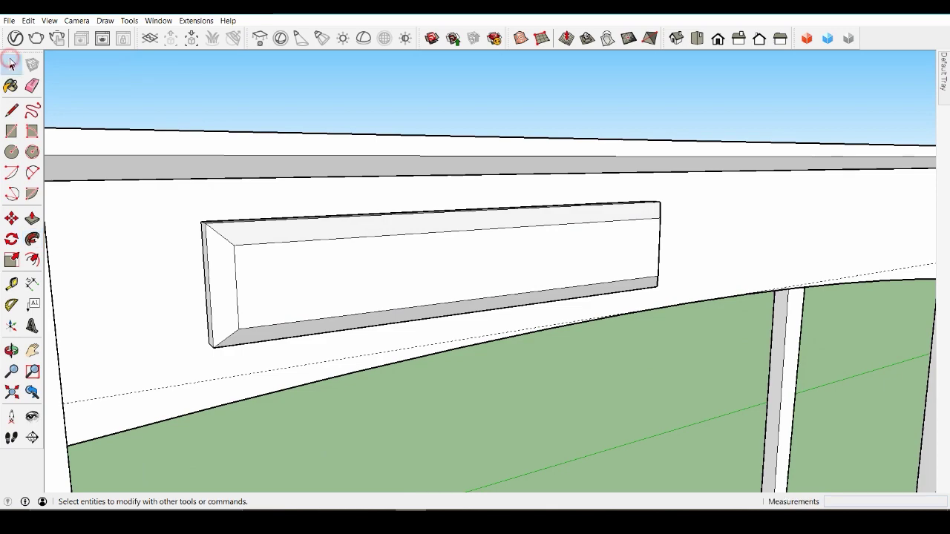
left_click(376, 255)
double_click(376, 254)
mouse_move(361, 268)
middle_mouse_down()
mouse_move(403, 270)
mouse_move(204, 257)
mouse_move(375, 265)
middle_mouse_up()
right_click(376, 263)
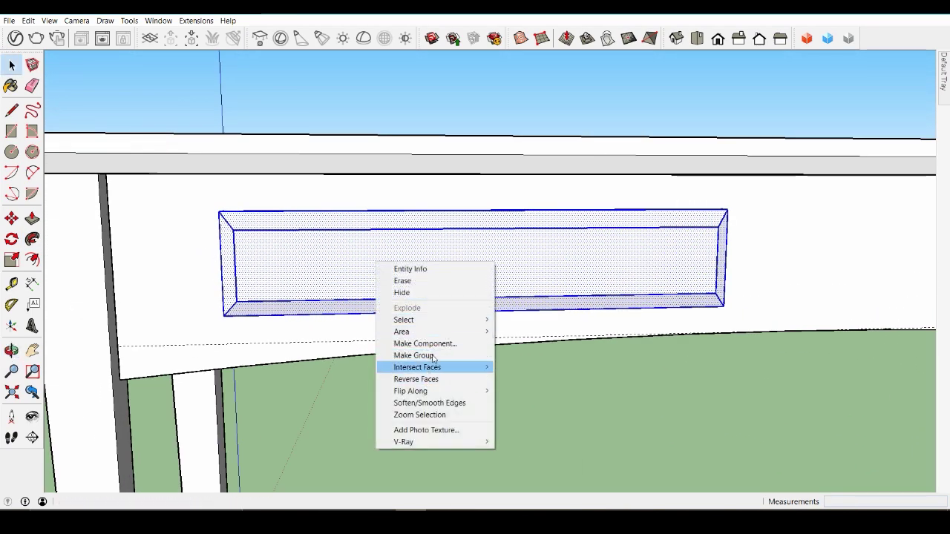
left_click(428, 342)
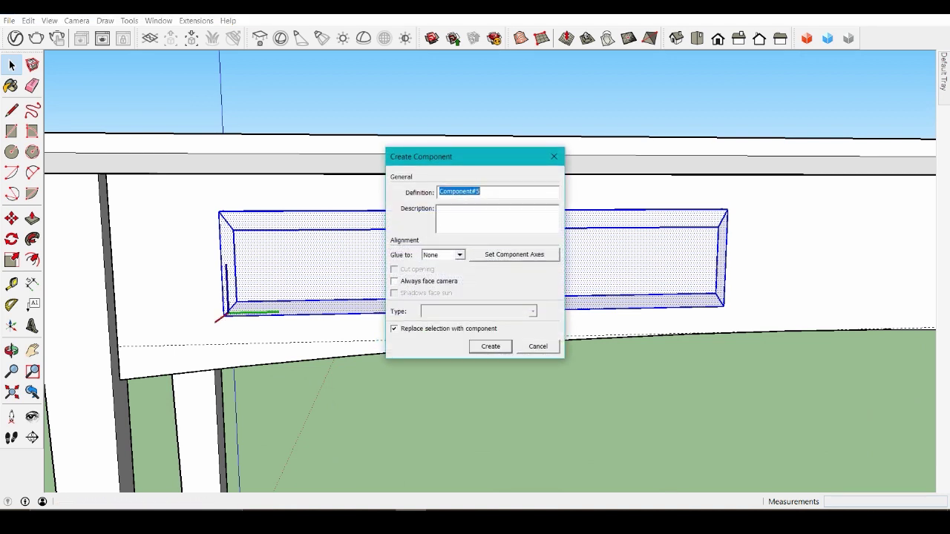
type("Drawer")
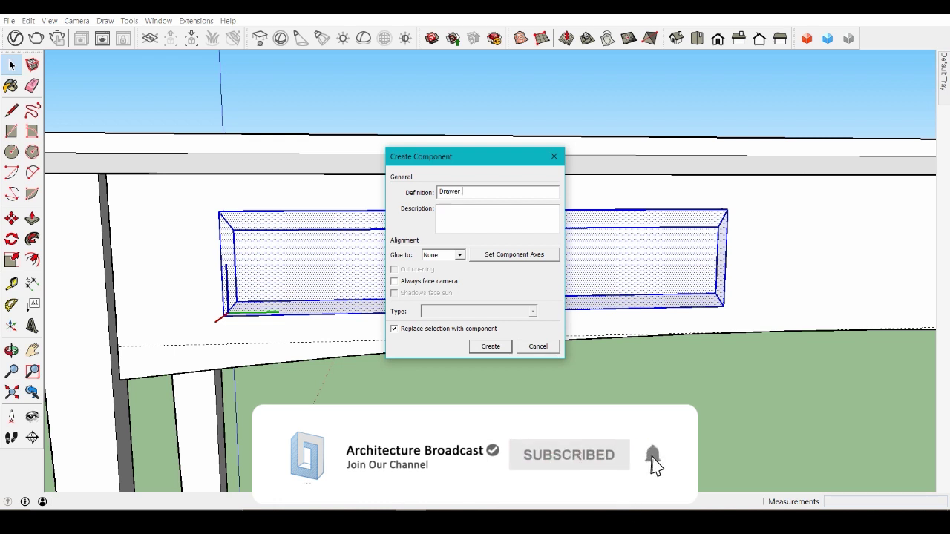
type(" frony")
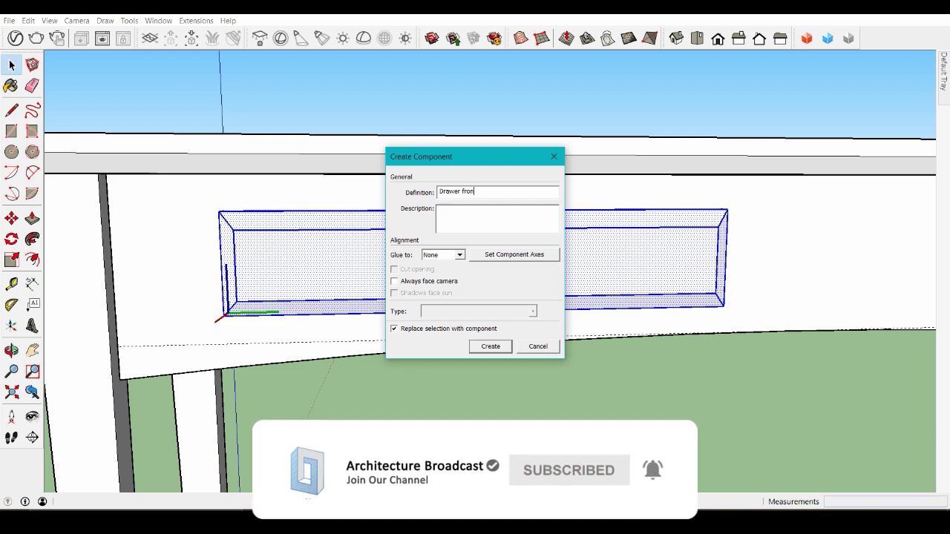
key("BackSpace")
type("t")
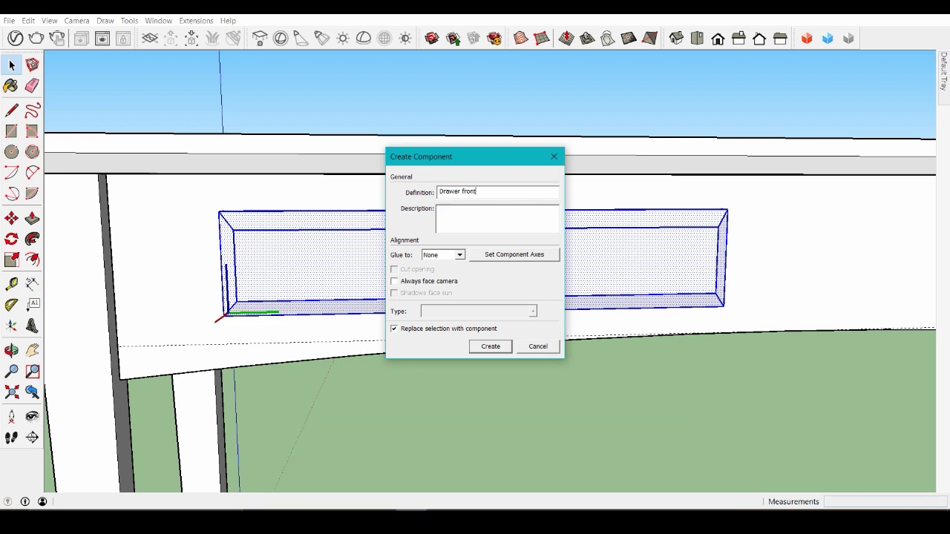
left_click(490, 346)
scroll(307, 265, "down", 5)
scroll(771, 250, "up", 6)
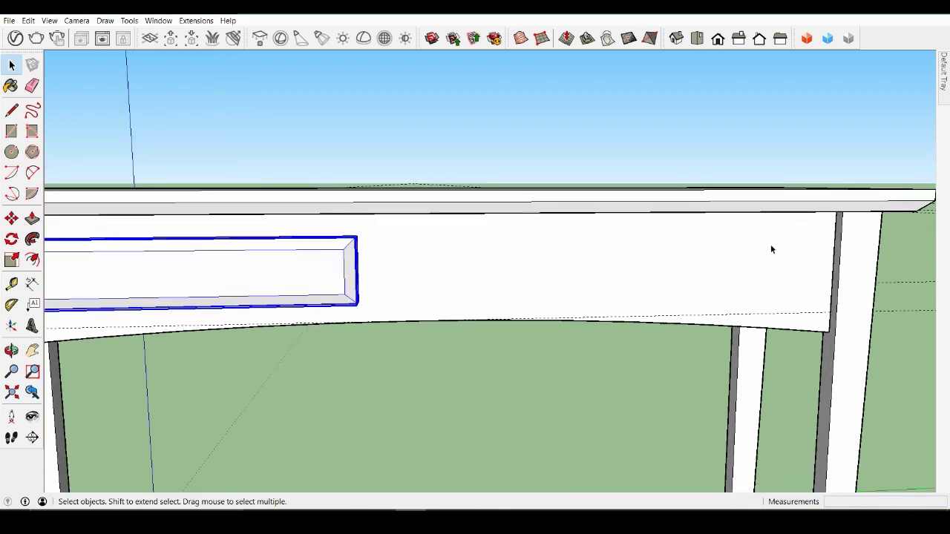
scroll(770, 249, "down", 3)
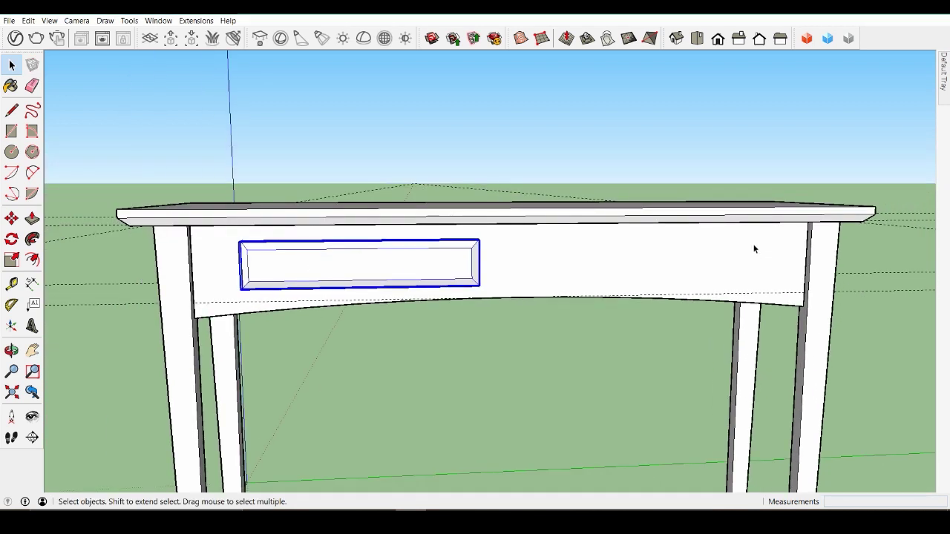
Place vertical guides on the front panel, 2" in from the inner edge of each front leg.
middle_click_drag(466, 264, 392, 253)
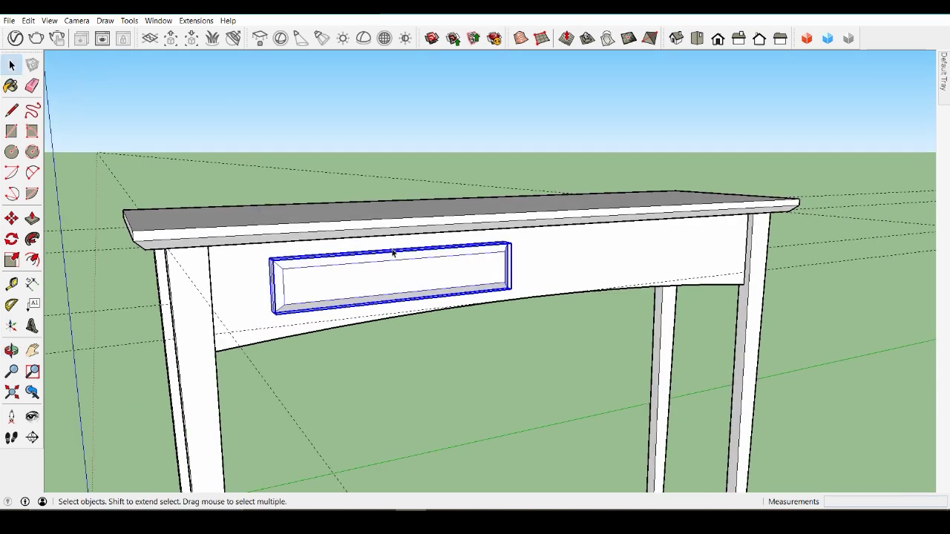
left_click(12, 283)
middle_click_drag(191, 276, 104, 259)
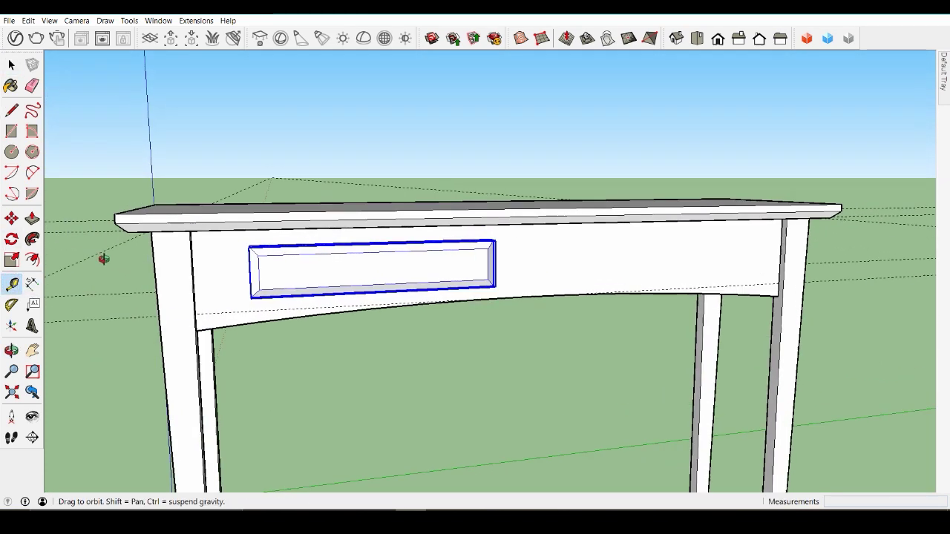
scroll(198, 262, "up", 3)
left_click(191, 264)
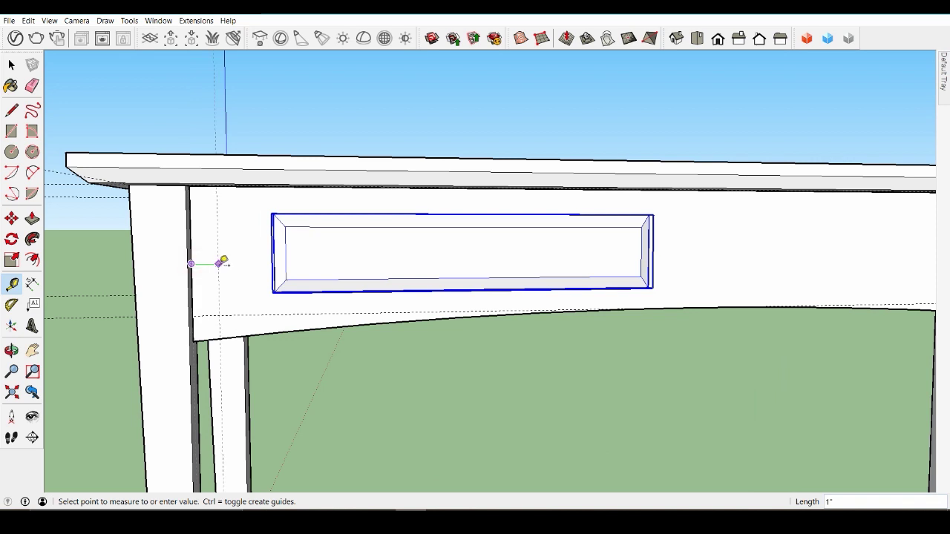
left_click(224, 261)
scroll(299, 255, "down", 5)
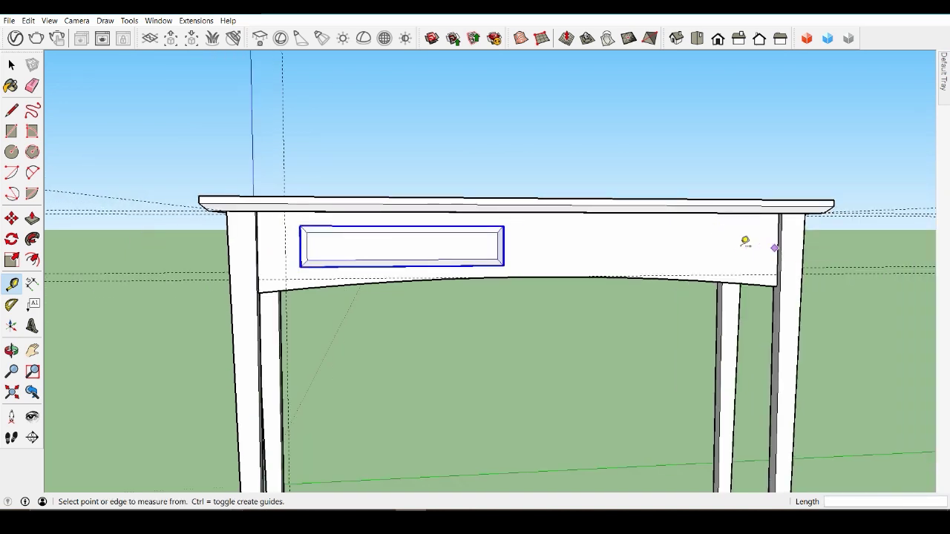
left_click(778, 249)
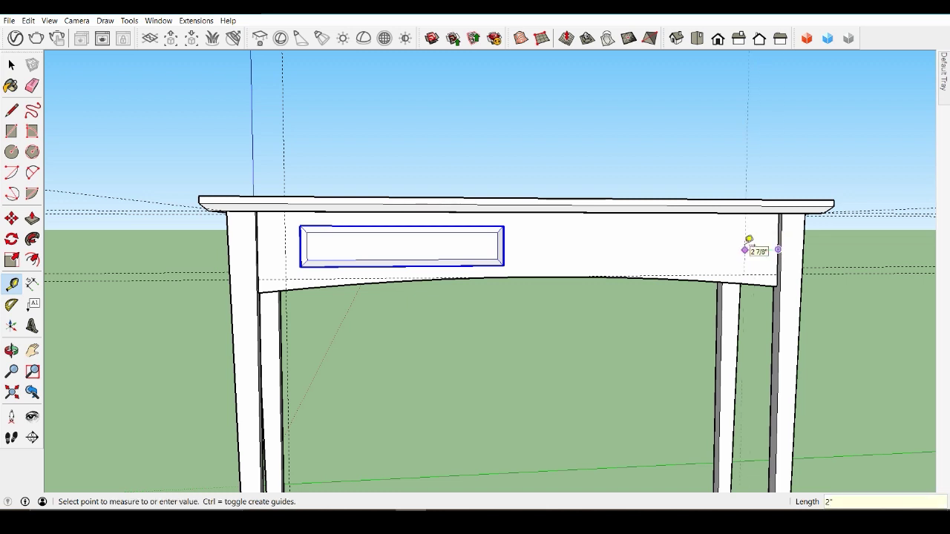
key("Escape")
Move the drawer front sideways along the panel until its outer edge meets the guide at the nearer leg.
scroll(345, 240, "up", 3)
middle_click_drag(346, 239, 294, 244)
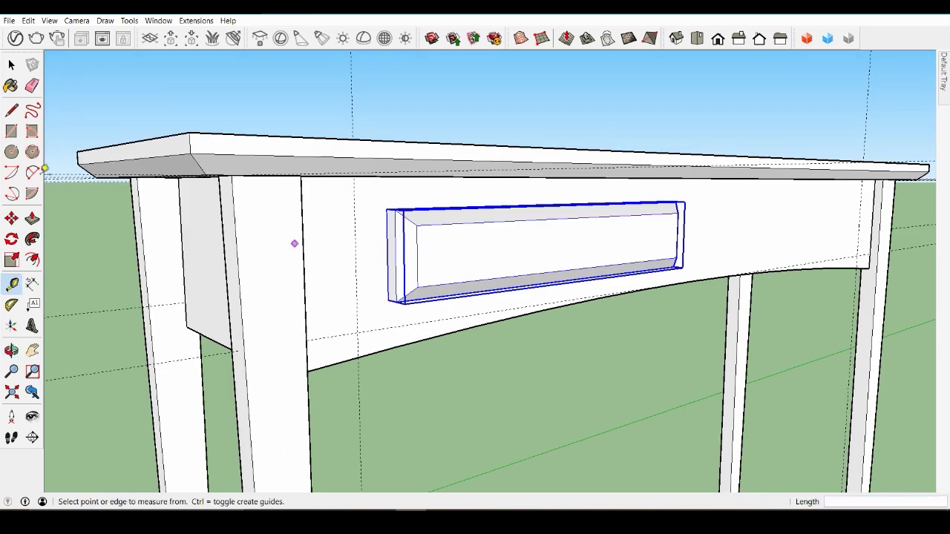
left_click(12, 219)
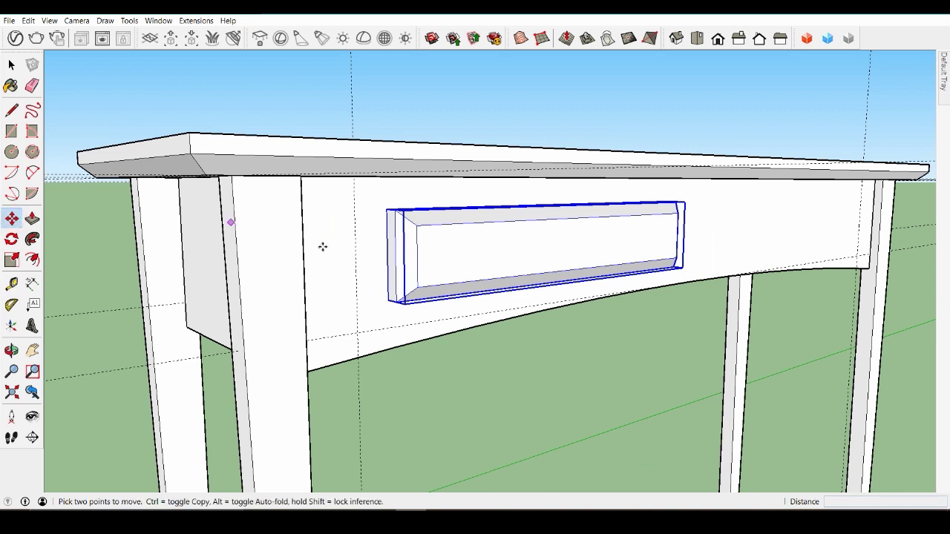
left_click(386, 251)
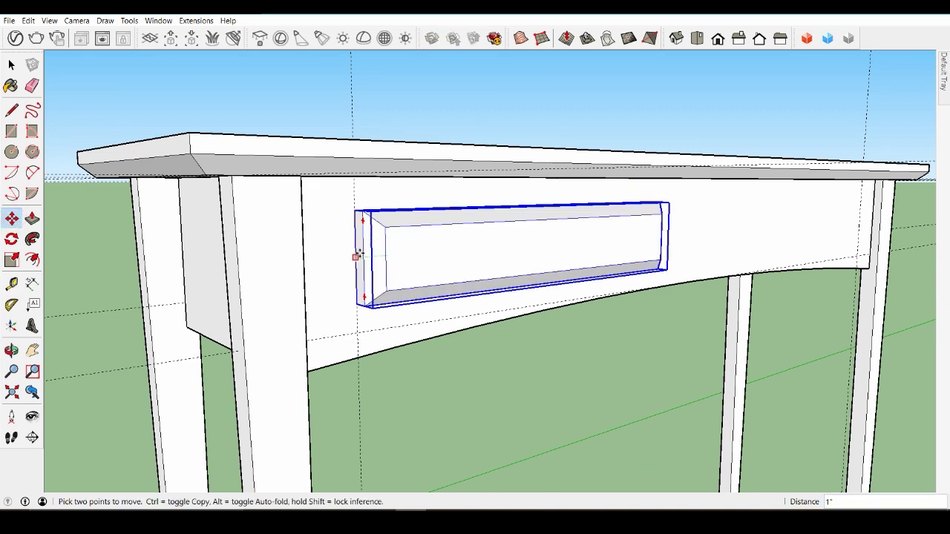
middle_click_drag(357, 254, 178, 244)
scroll(90, 222, "down", 4)
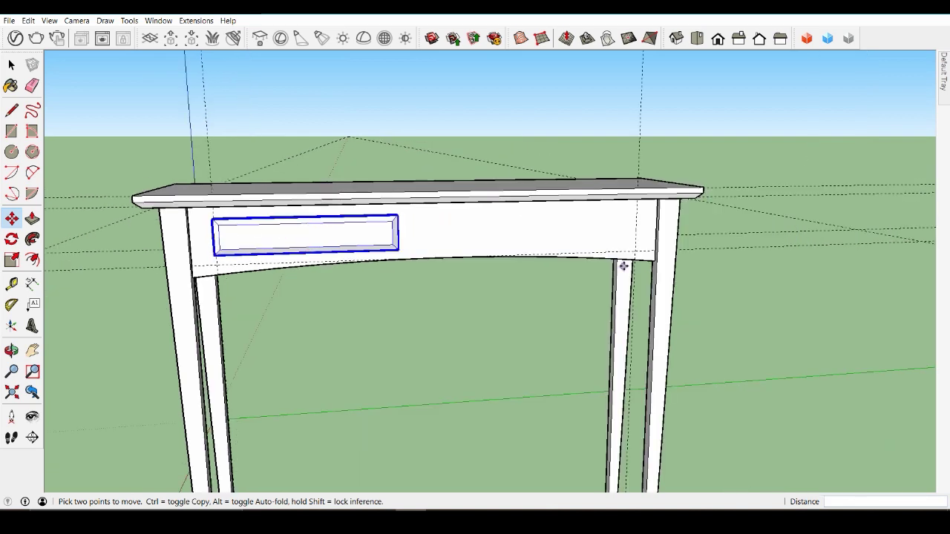
Copy the drawer front 1' 10" along the panel so the copy's outer edge meets the guide near the opposite leg.
middle_click_drag(616, 270, 414, 275)
scroll(414, 276, "up", 3)
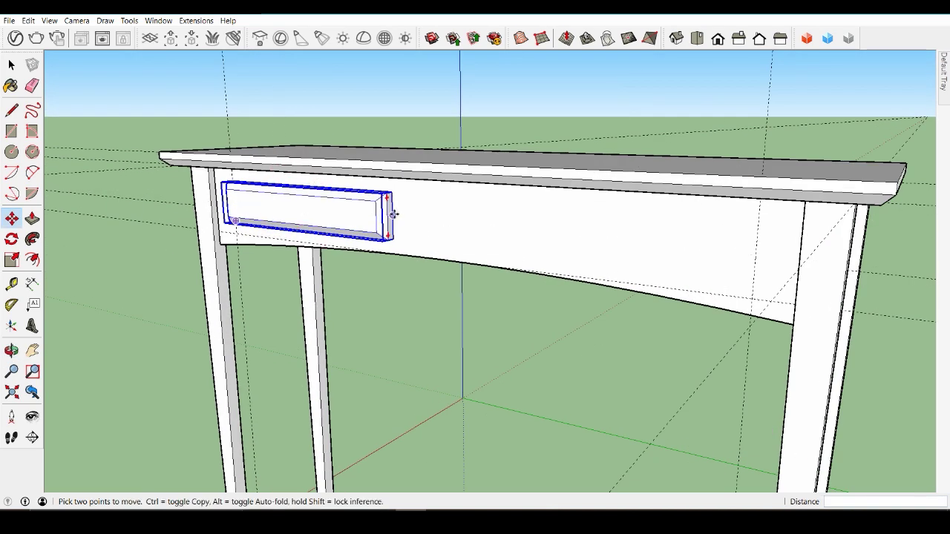
left_click(394, 215)
key("ctrl")
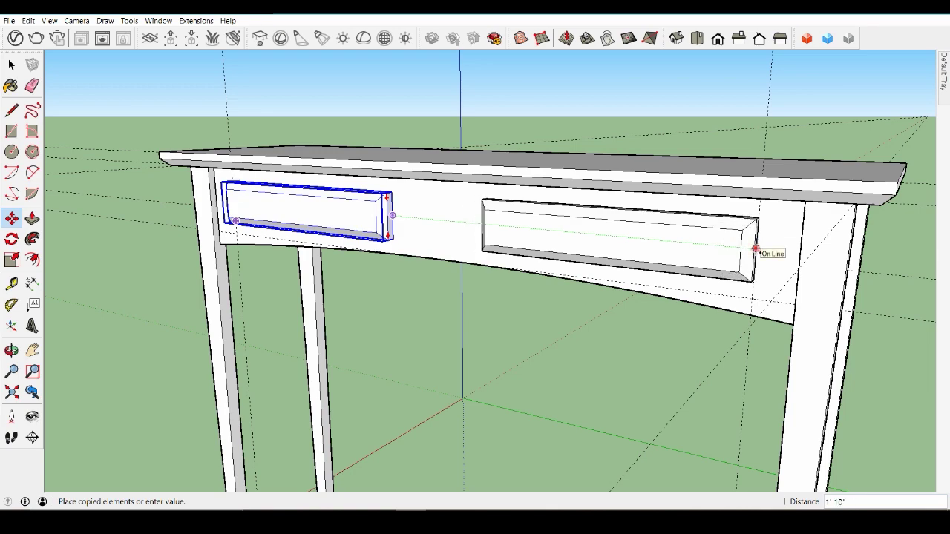
left_click(756, 248)
mouse_move(798, 206)
left_mouse_down()
mouse_move(750, 237)
mouse_move(789, 229)
left_mouse_up()
key("m")
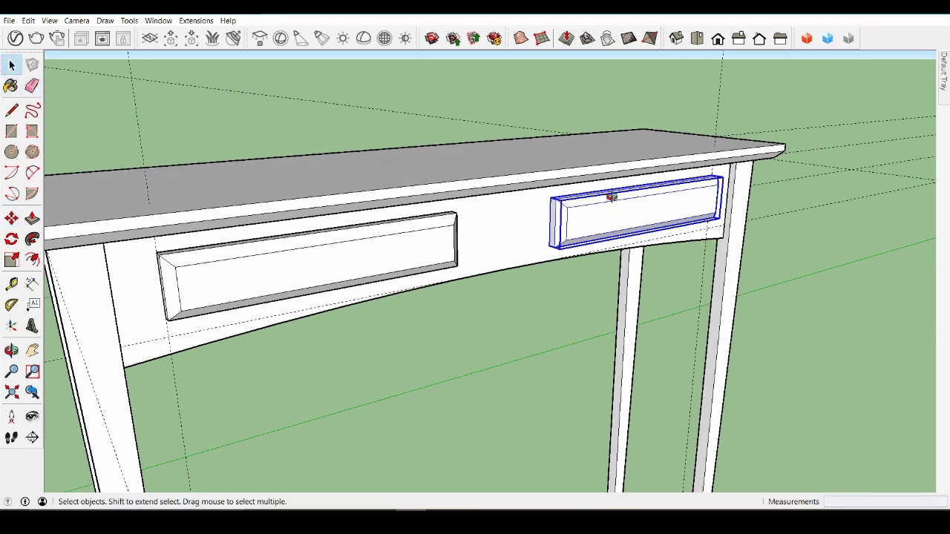
Open the copied drawer front for editing and draw a 5/8" radius circle at the centre of its front face.
middle_click_drag(611, 197, 650, 208)
double_click(651, 206)
scroll(646, 209, "up", 5)
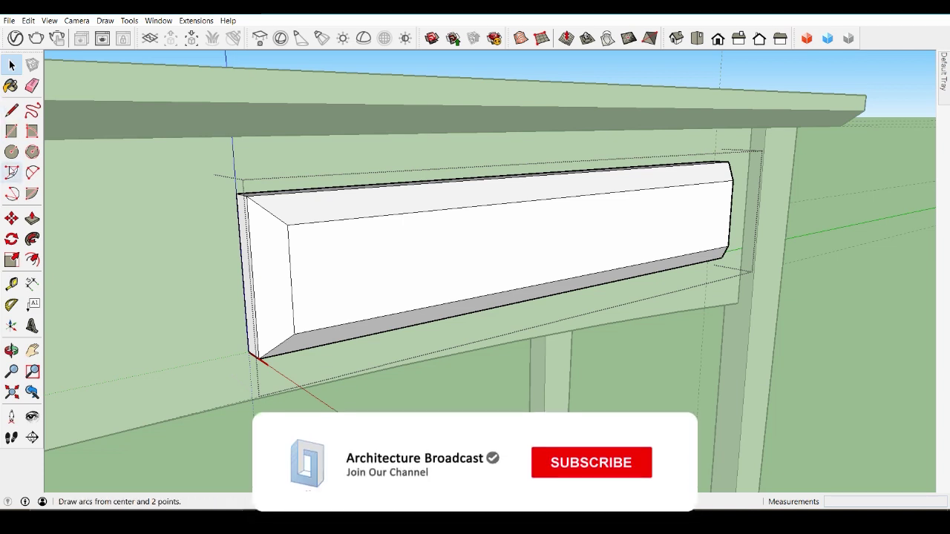
left_click(12, 152)
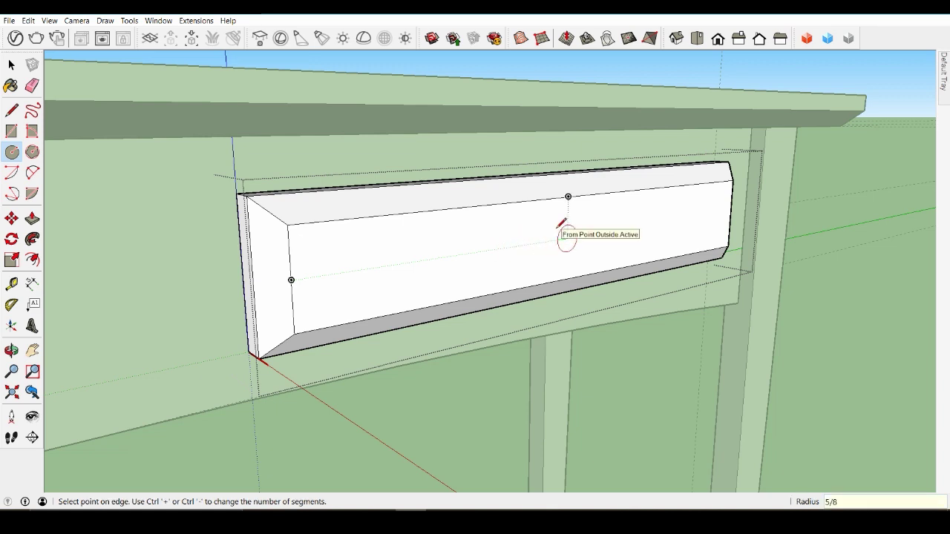
Extrude the knob circle outward by 1/4" and close the drawer front component.
middle_click_drag(517, 233, 275, 153)
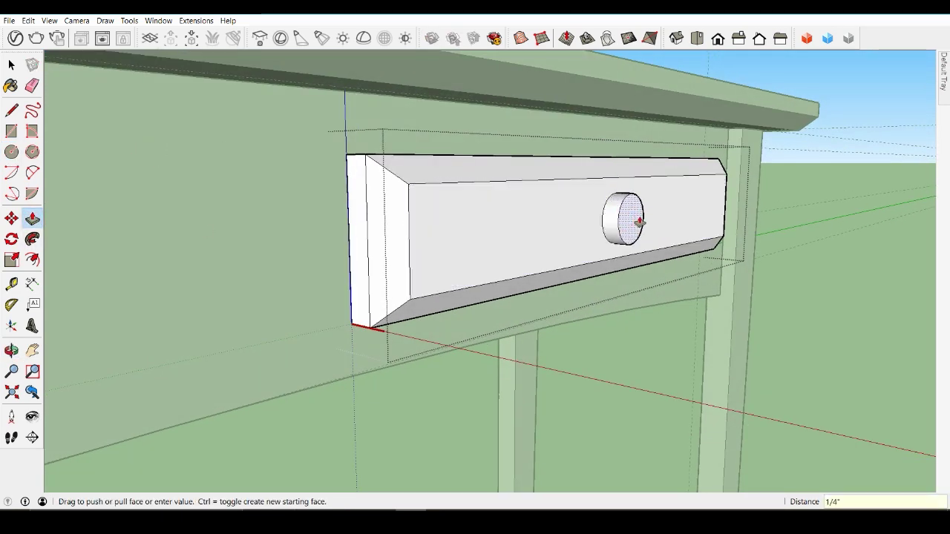
middle_click_drag(615, 213, 63, 144)
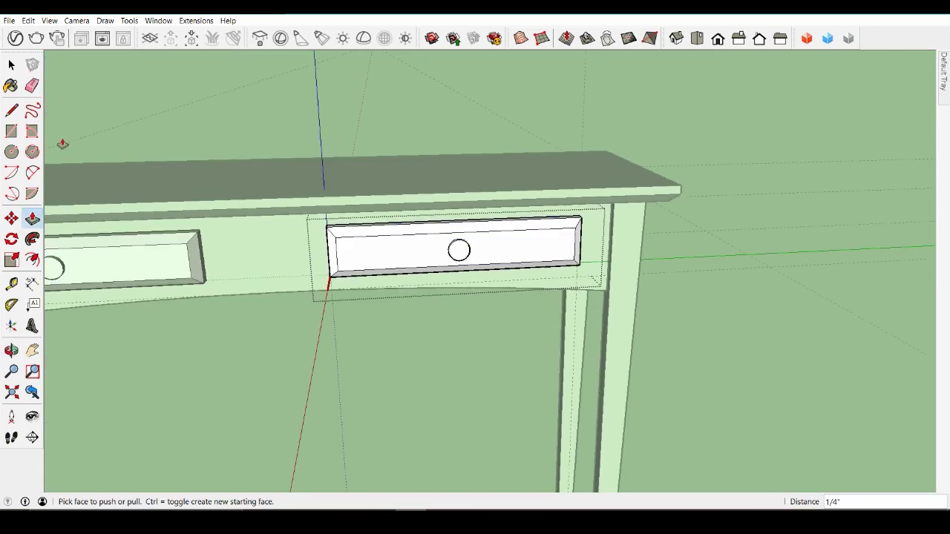
scroll(477, 297, "down", 10)
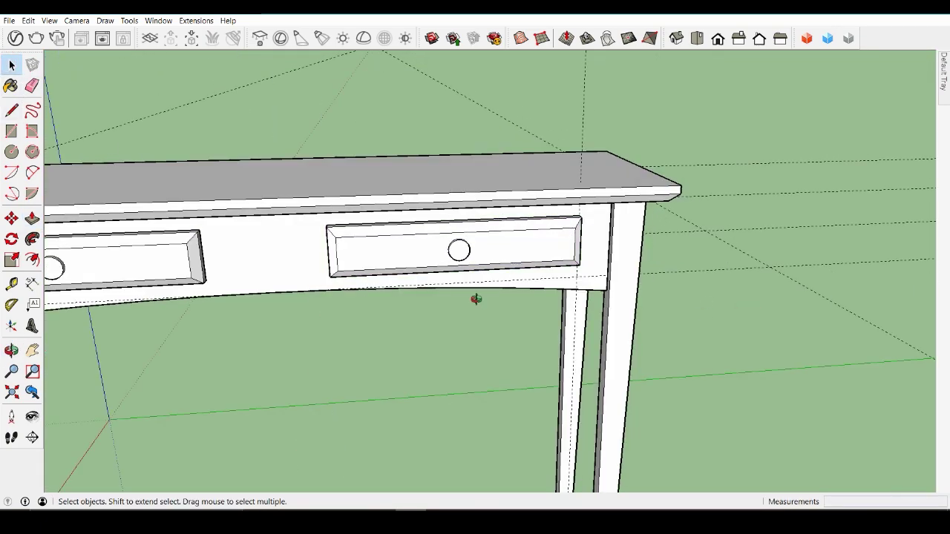
mouse_move(524, 248)
middle_mouse_down()
mouse_move(253, 250)
mouse_move(529, 238)
middle_mouse_up()
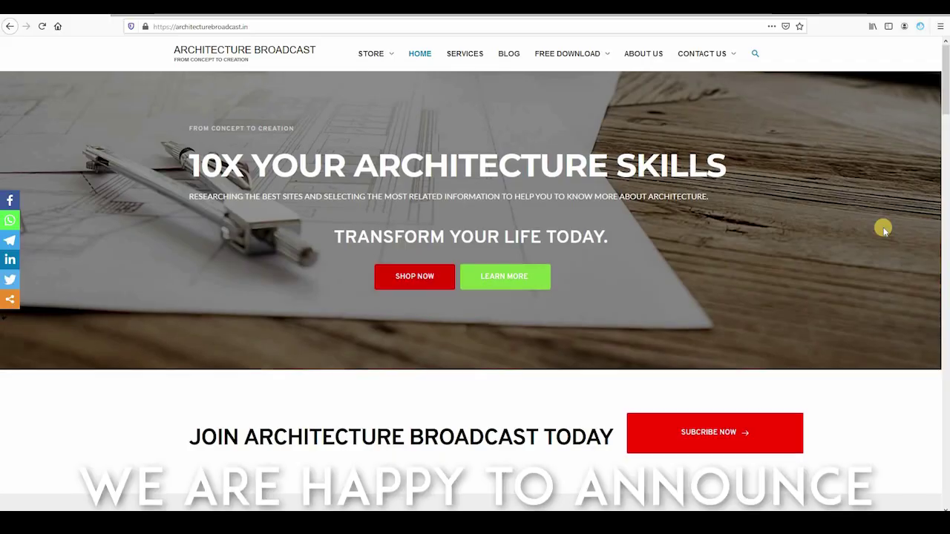
scroll(881, 227, "down", 3)
scroll(882, 229, "down", 20)
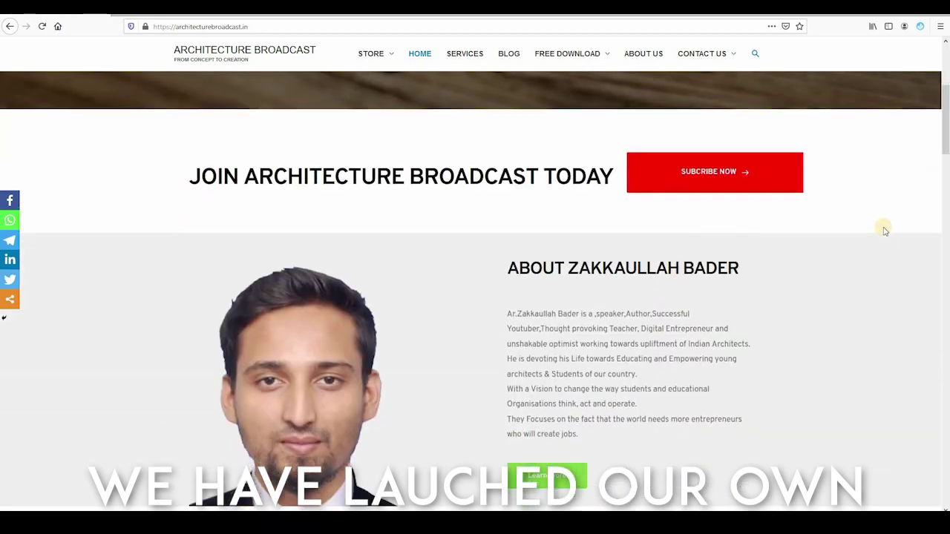
scroll(883, 229, "down", 20)
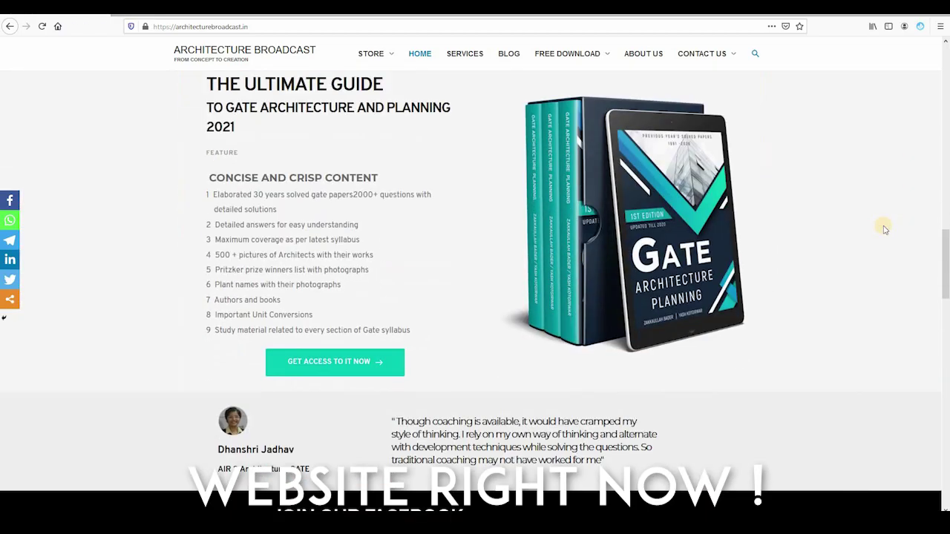
scroll(883, 228, "down", 2)
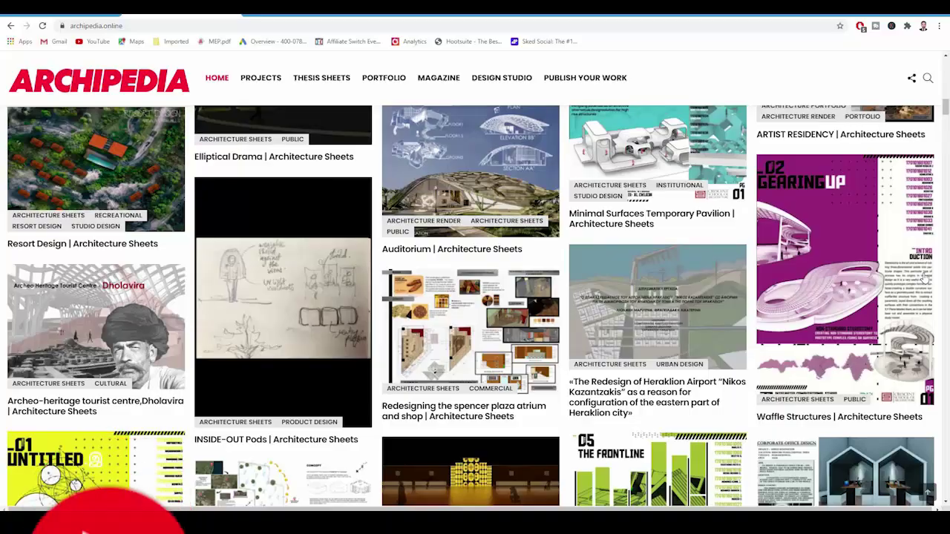
scroll(905, 275, "down", 3)
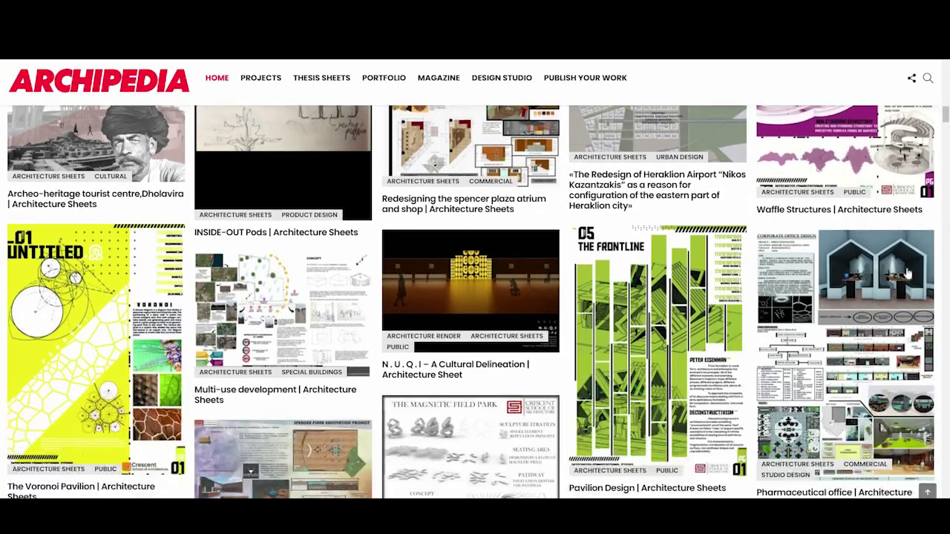
scroll(905, 275, "down", 10)
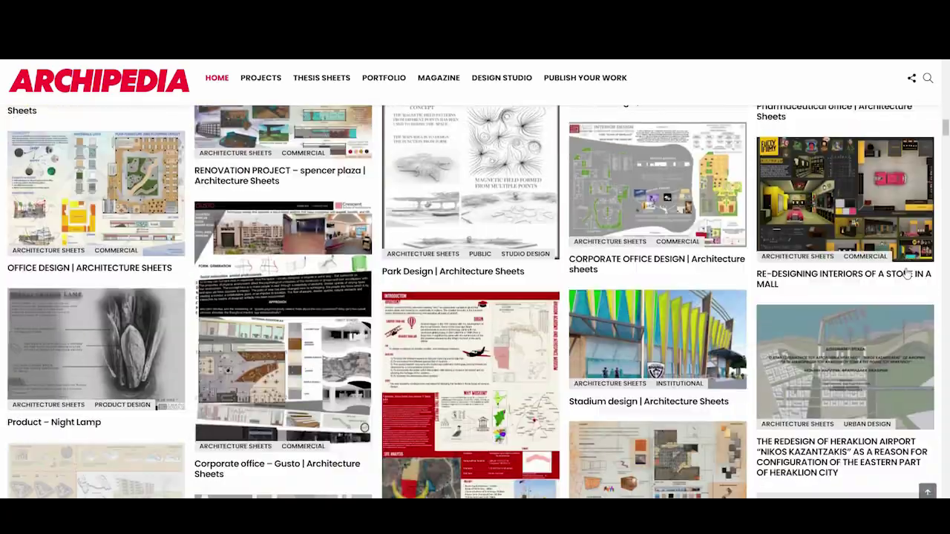